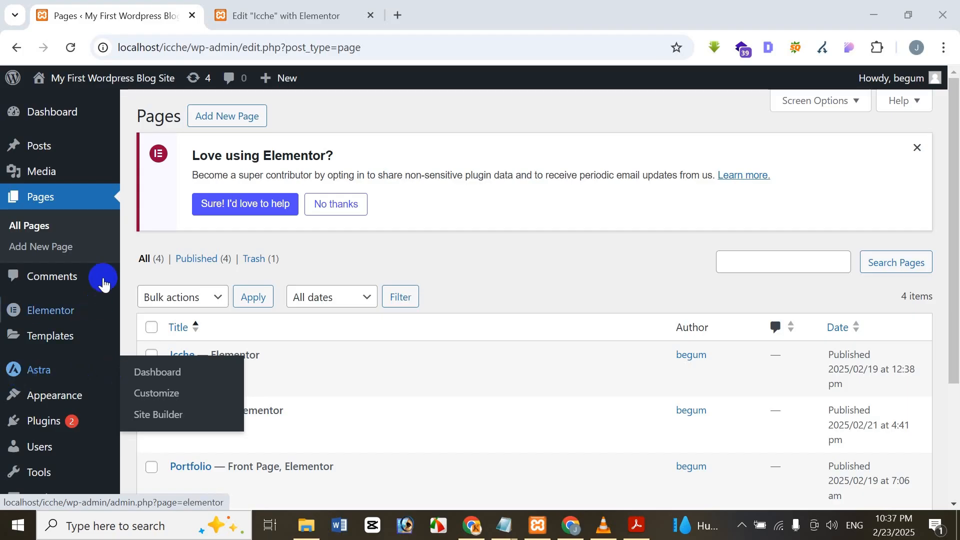
# Switch to the Elementor editor of the Icche page and add a Flexbox container with the single-column, downward structure.
pyautogui.click(80, 213)
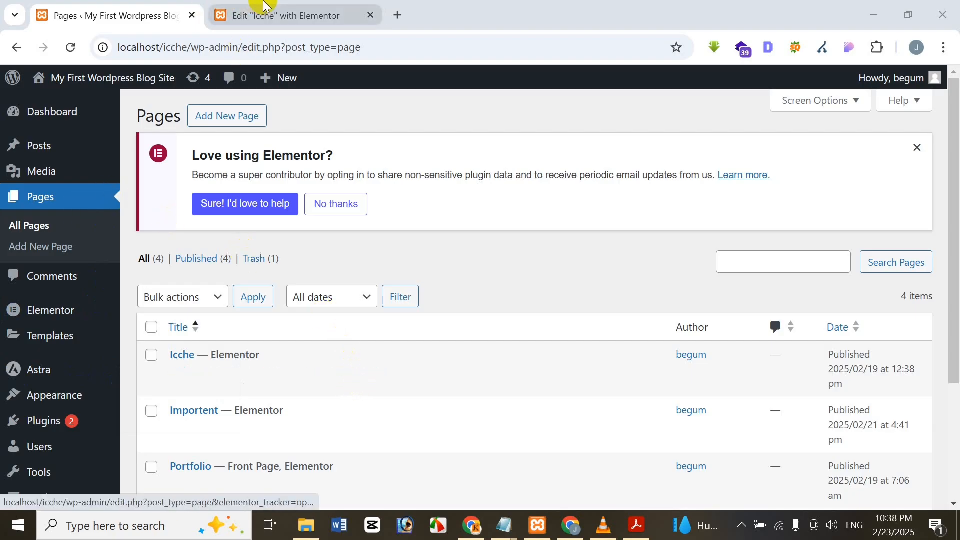
pyautogui.click(263, 6)
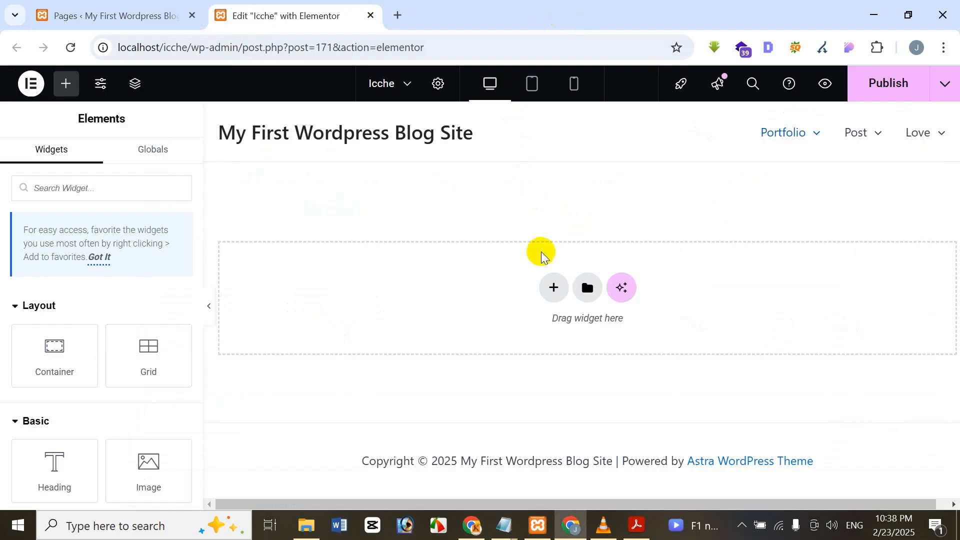
pyautogui.click(554, 295)
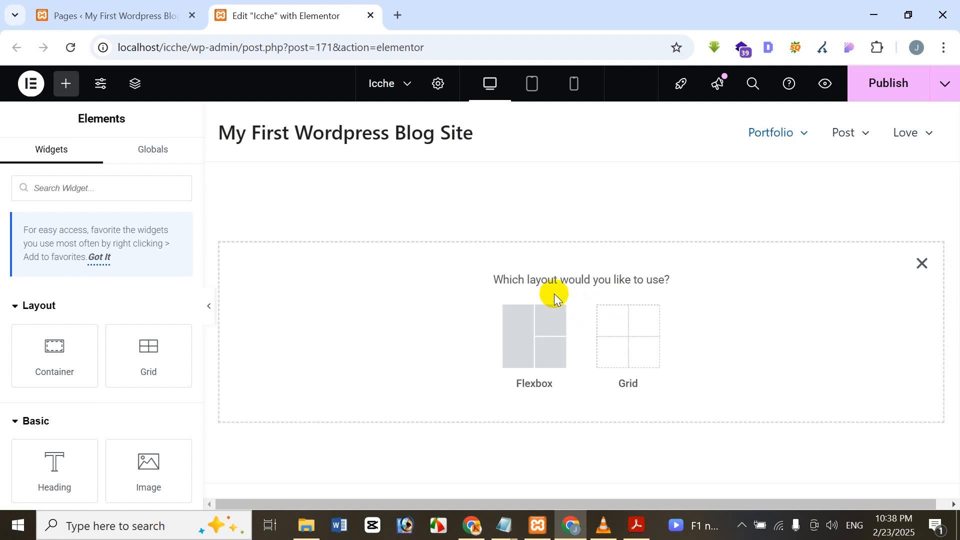
pyautogui.click(552, 335)
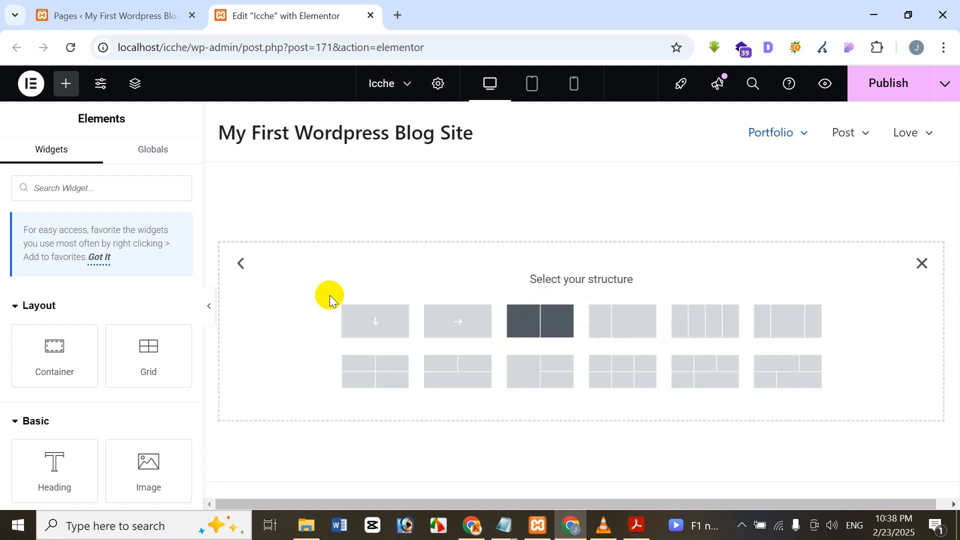
pyautogui.click(383, 331)
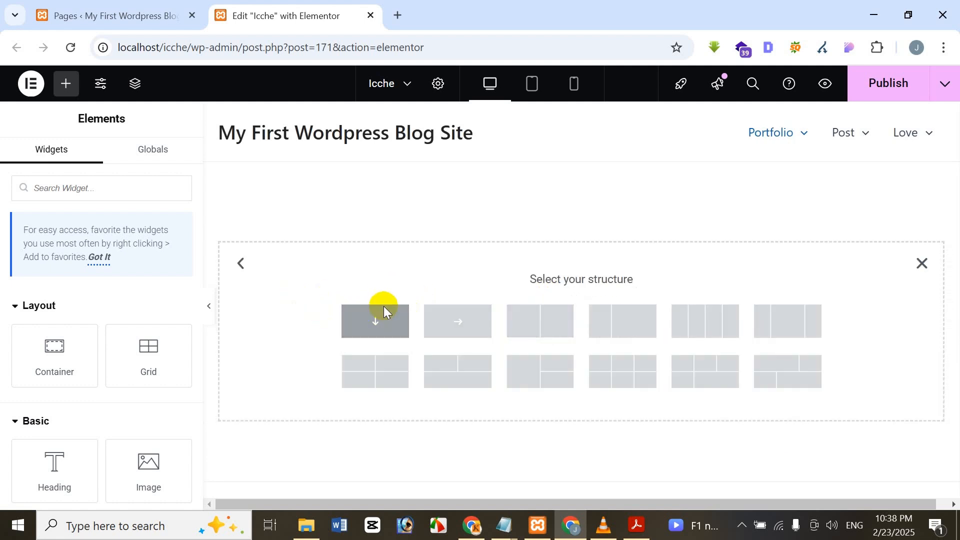
pyautogui.click(379, 334)
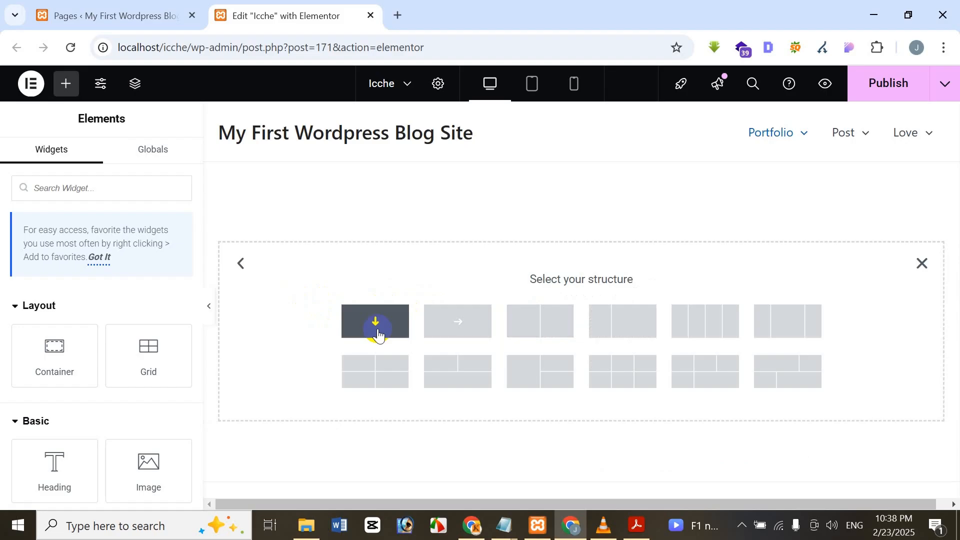
# Find the Countdown widget by searching the widgets for "countdown" and place it in the new container.
pyautogui.click(66, 86)
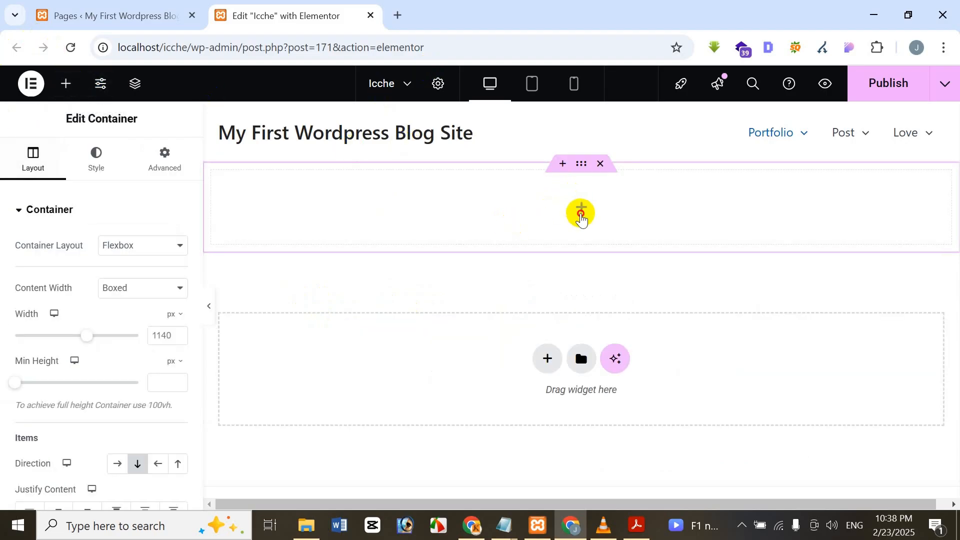
pyautogui.click(581, 214)
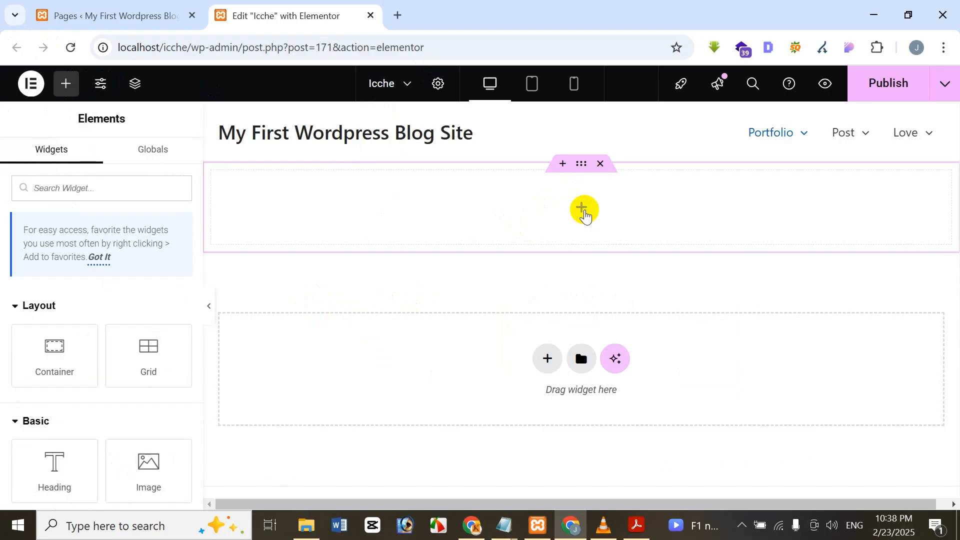
pyautogui.scroll(-7, 118, 234)
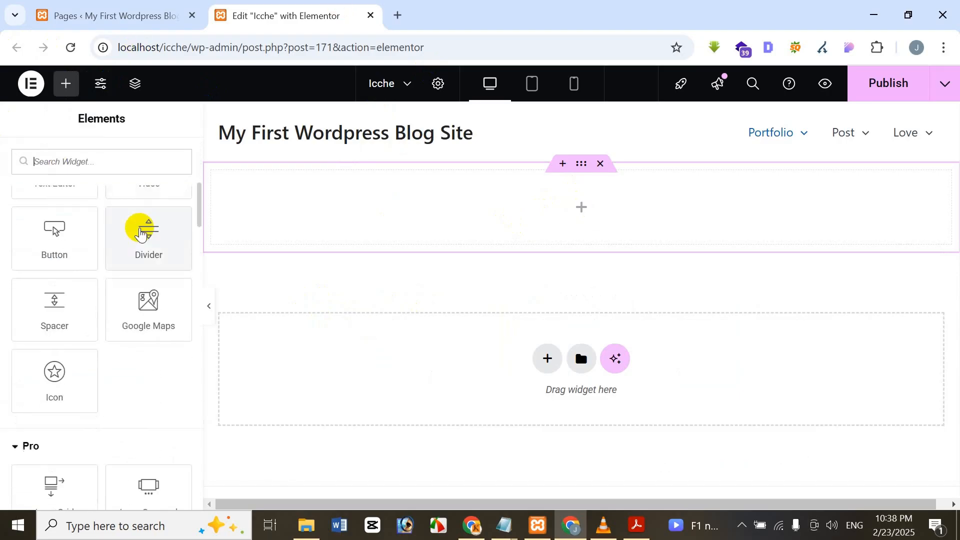
pyautogui.scroll(-6, 141, 225)
pyautogui.scroll(-2, 80, 321)
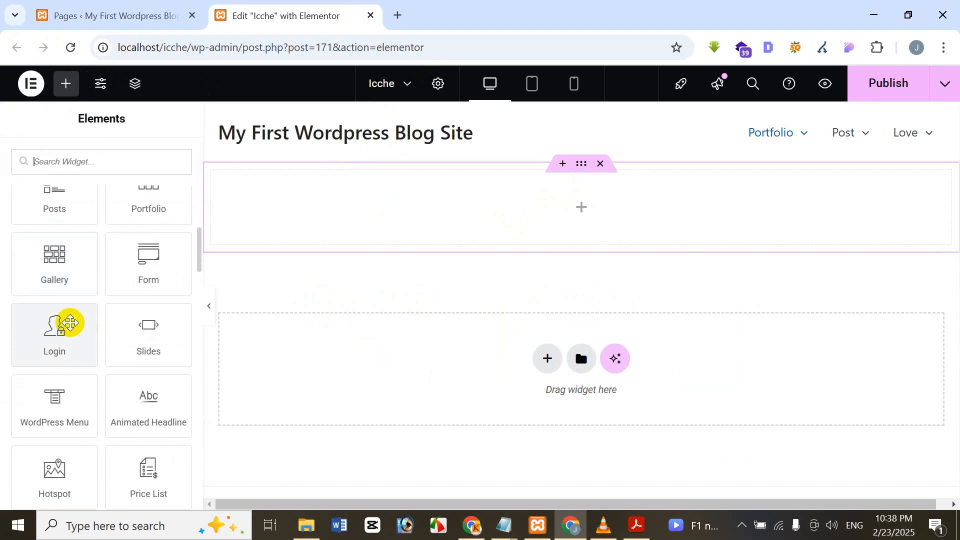
pyautogui.scroll(-5, 67, 313)
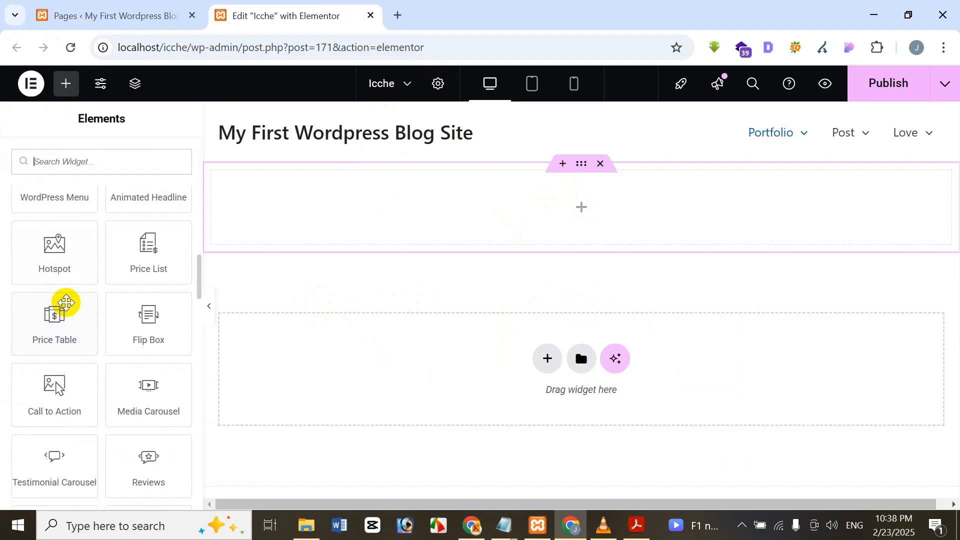
pyautogui.scroll(-2, 67, 302)
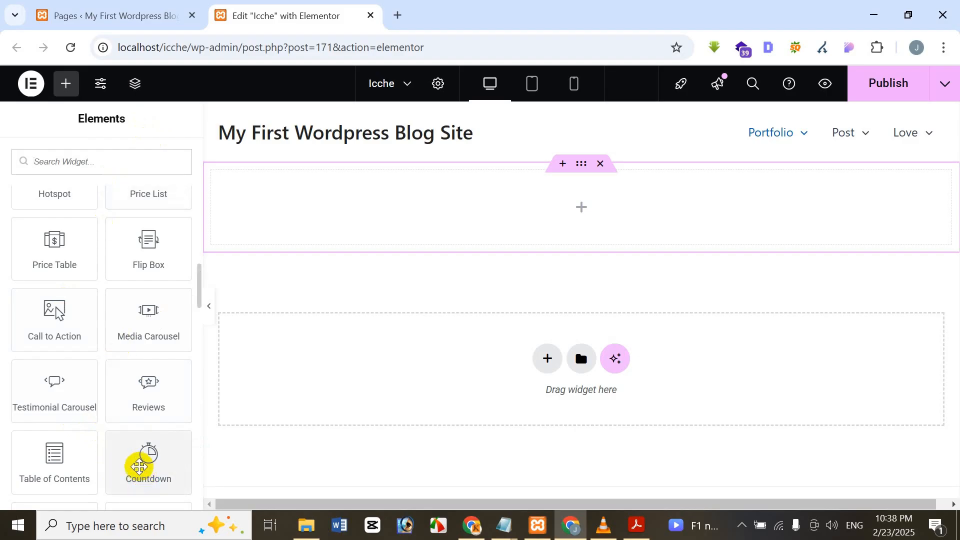
pyautogui.scroll(10, 101, 388)
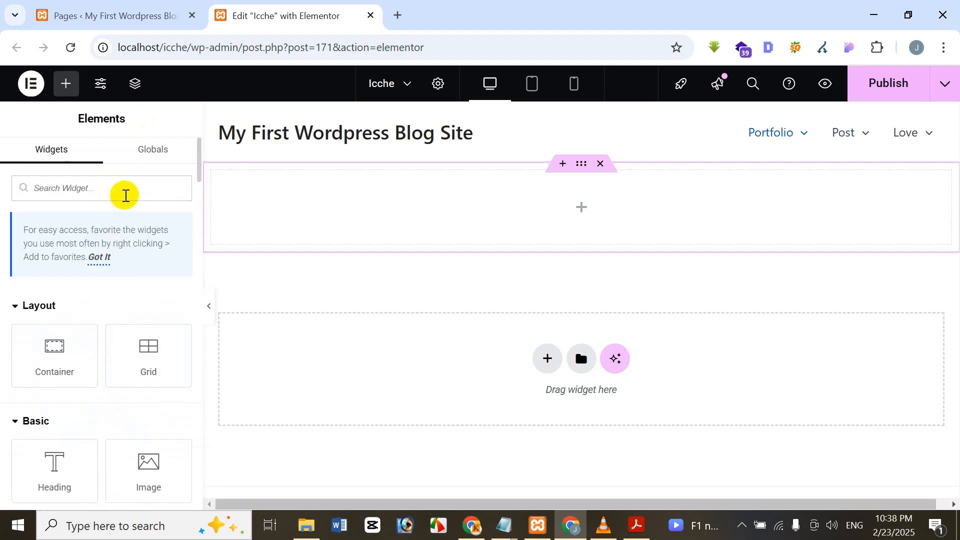
pyautogui.write('count')
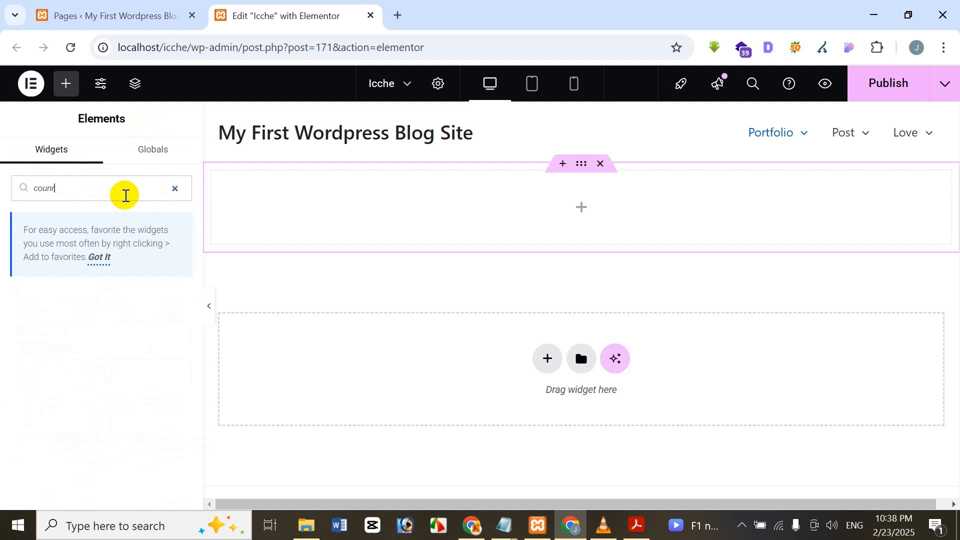
pyautogui.press('BackSpace')
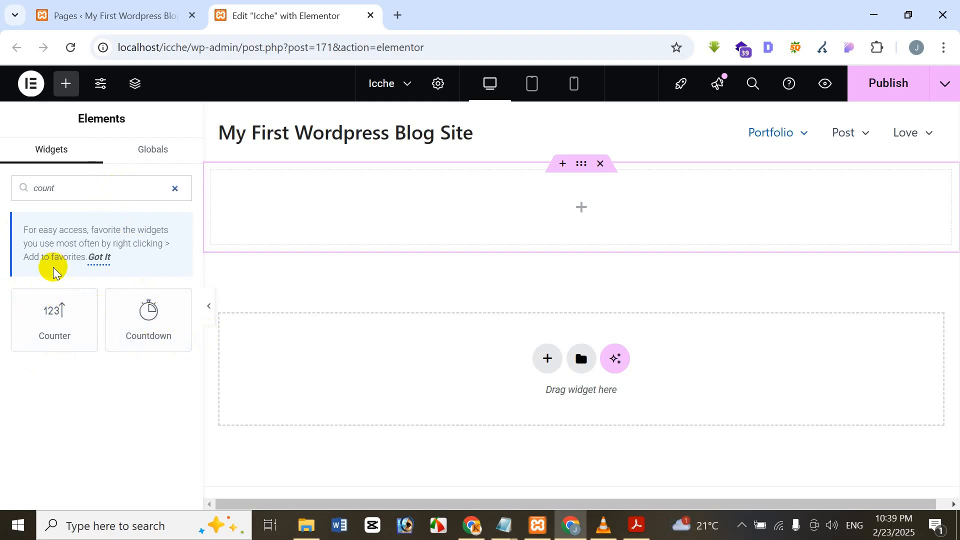
pyautogui.write('down')
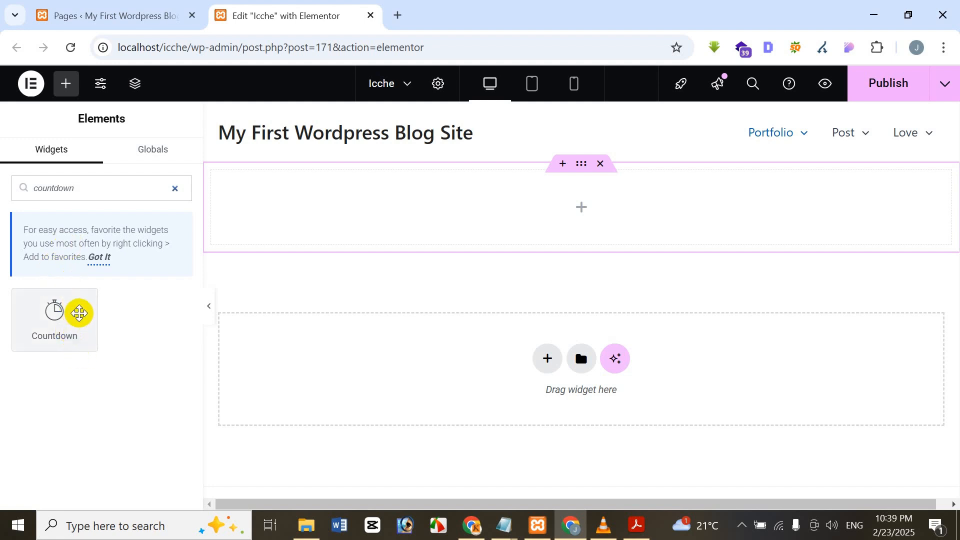
pyautogui.moveTo(78, 311); pyautogui.dragTo(356, 193)
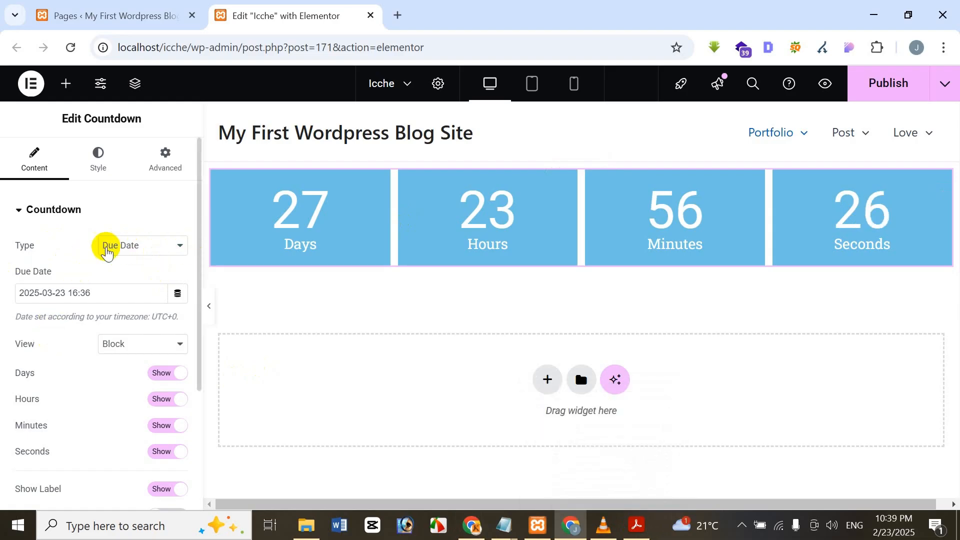
# Try the Evergreen Timer type on the countdown, and return the type to Due Date.
pyautogui.click(137, 246)
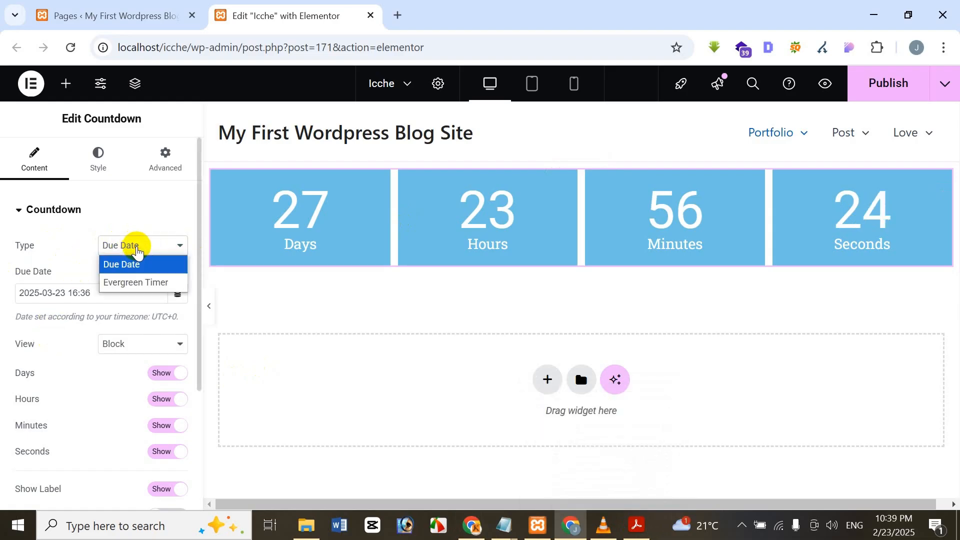
pyautogui.click(137, 283)
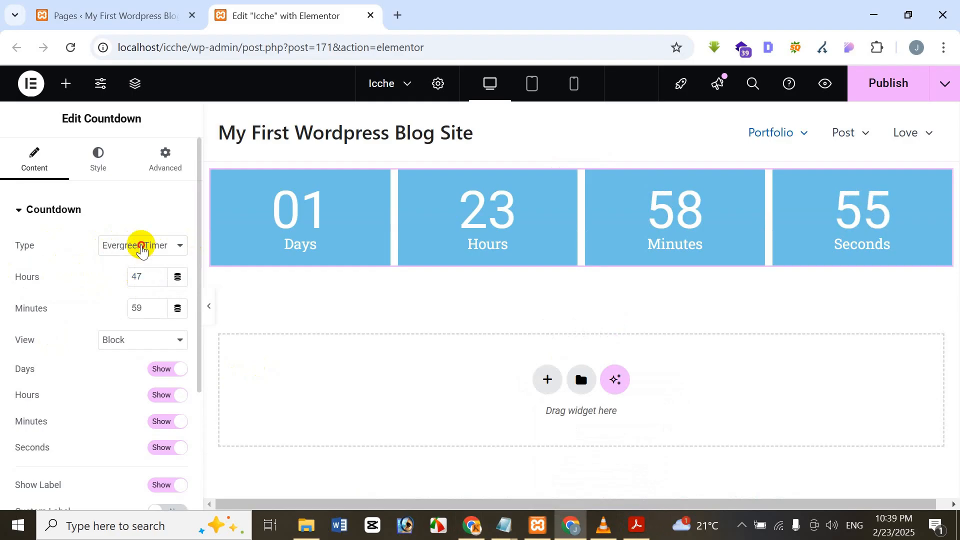
pyautogui.click(140, 246)
pyautogui.click(134, 266)
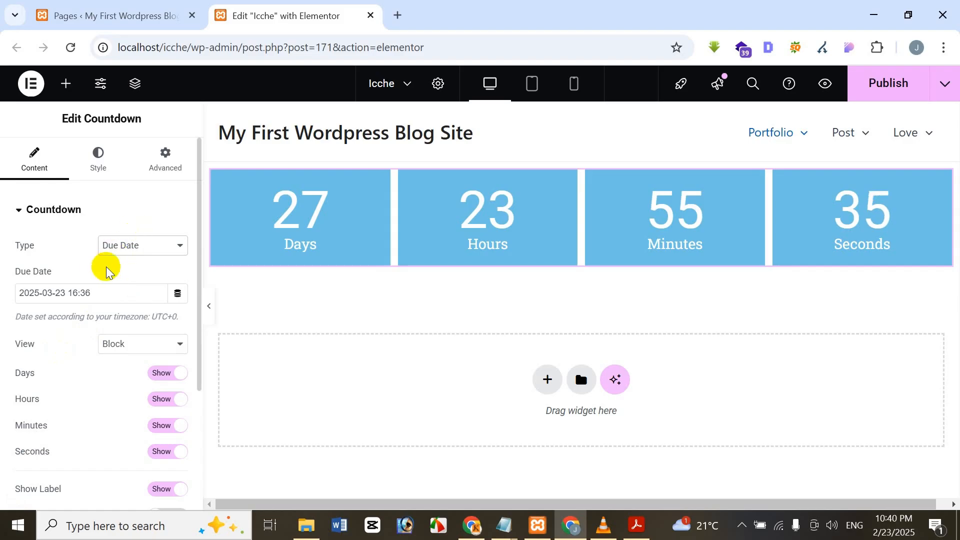
pyautogui.click(139, 245)
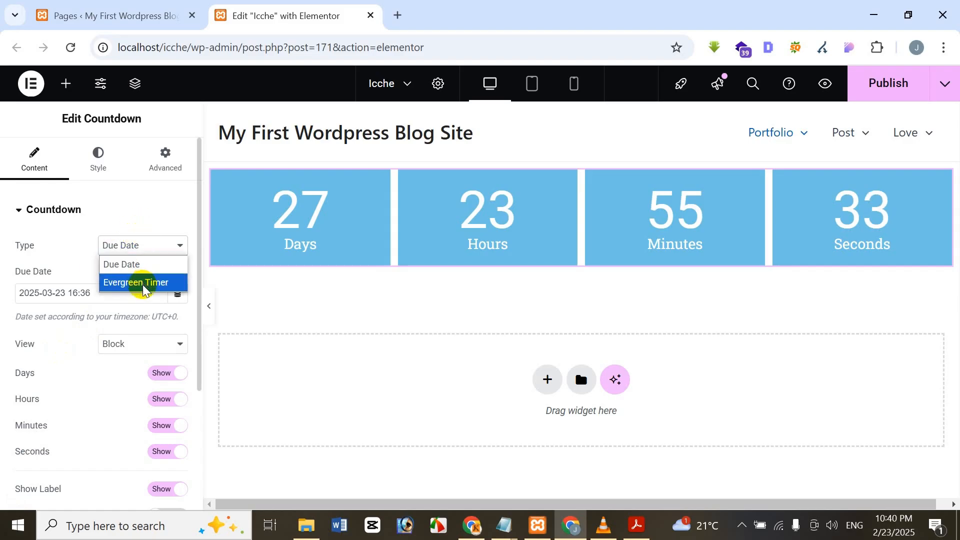
pyautogui.click(182, 115)
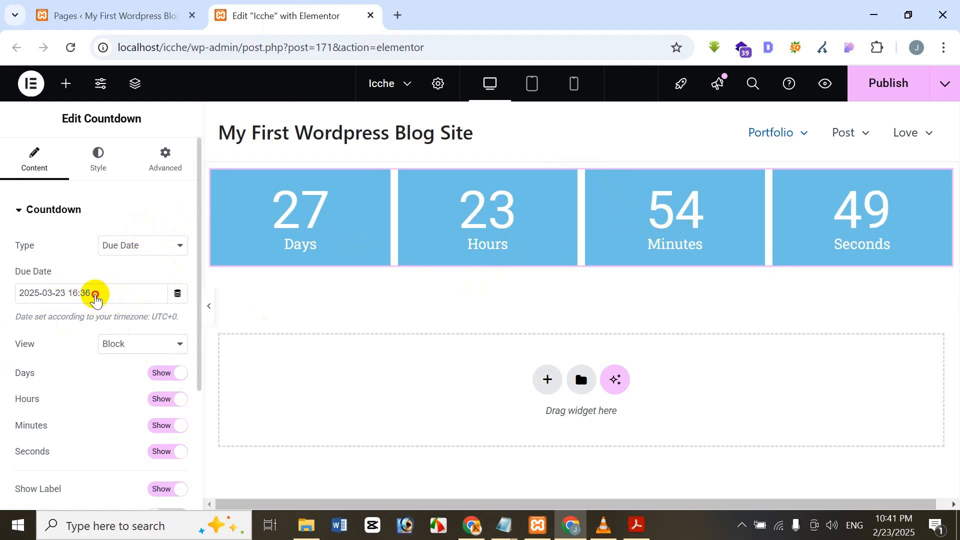
# Try March 12, 2025 and February 23, 2025 as the countdown's due date.
pyautogui.click(95, 294)
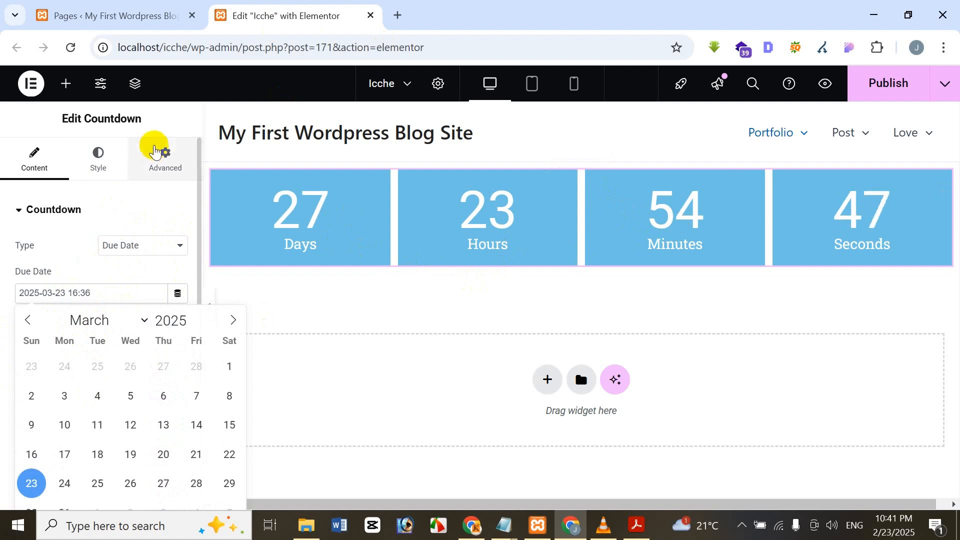
pyautogui.click(103, 270)
pyautogui.scroll(-3, 105, 274)
pyautogui.scroll(2, 96, 262)
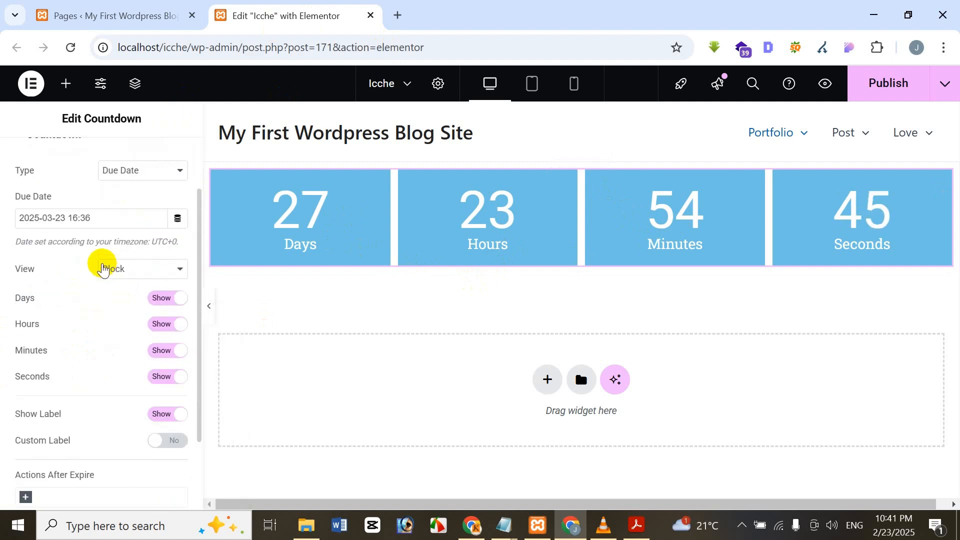
pyautogui.scroll(-2, 198, 228)
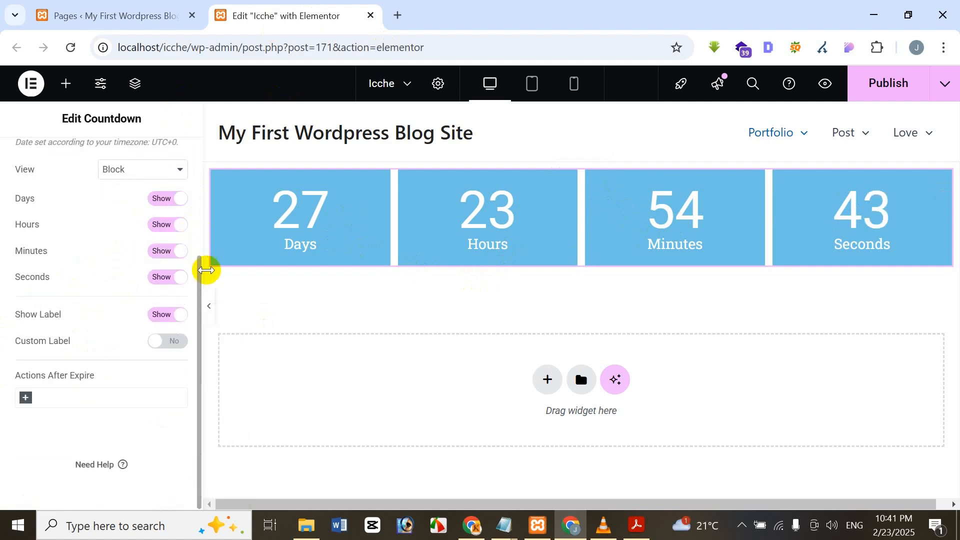
pyautogui.moveTo(198, 272); pyautogui.dragTo(192, 250)
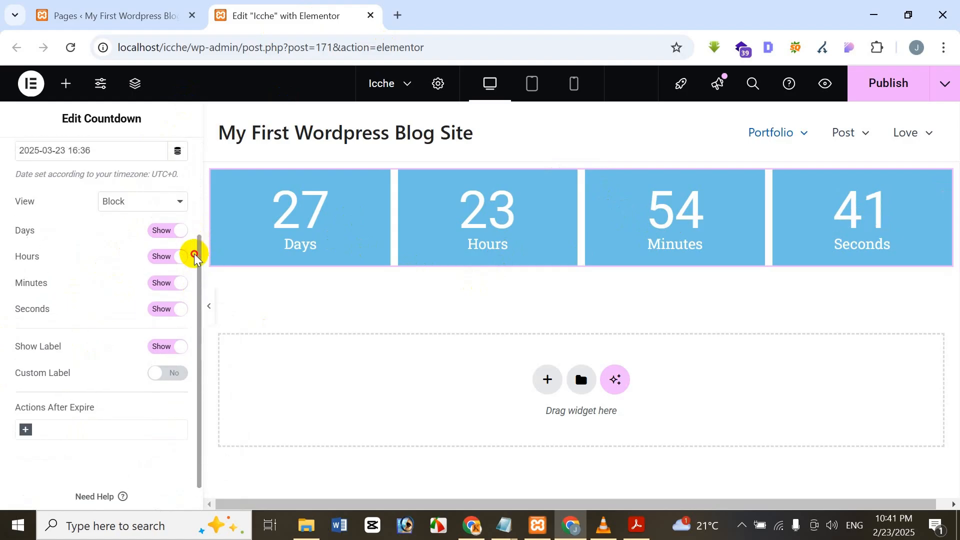
pyautogui.click(77, 156)
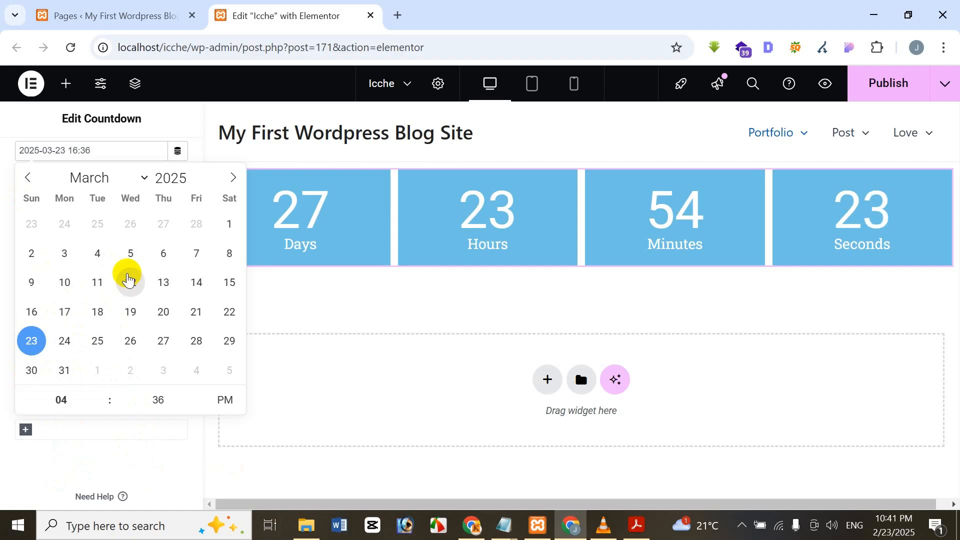
pyautogui.click(129, 281)
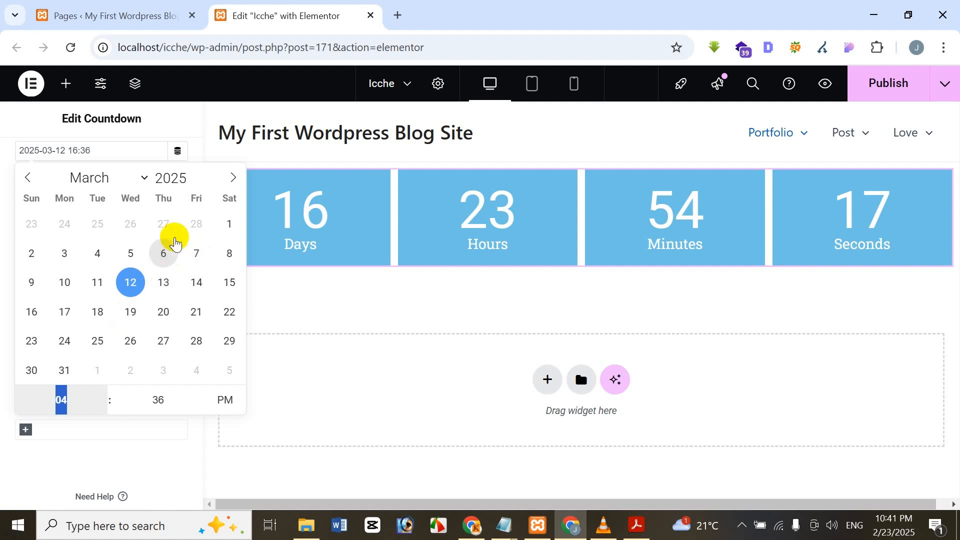
pyautogui.click(24, 175)
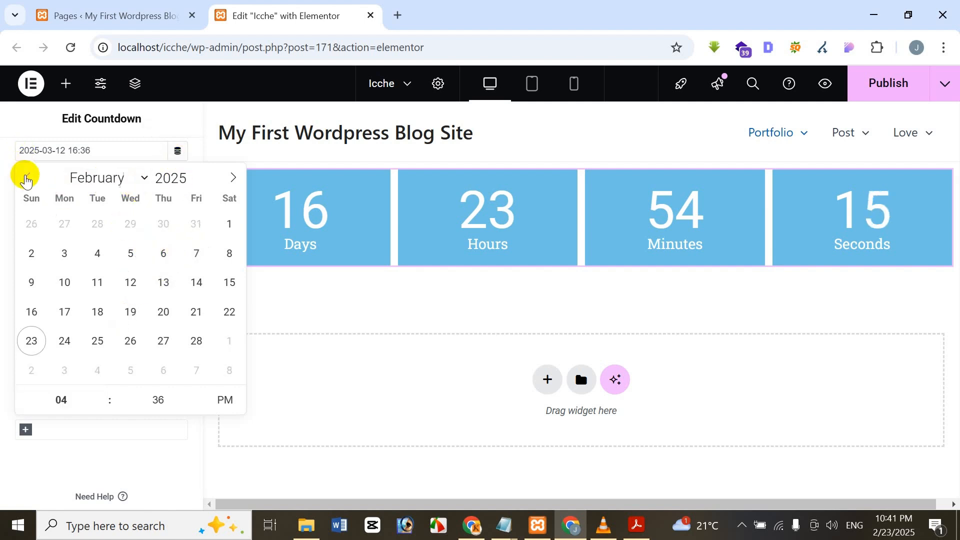
pyautogui.click(31, 342)
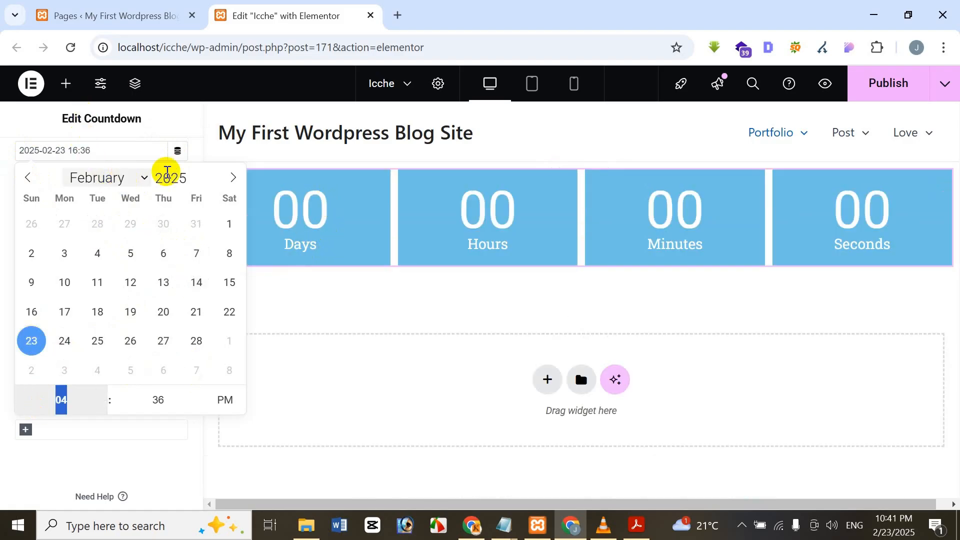
# Try March 5, March 1 and March 23, 2025 as the countdown's due date.
pyautogui.click(232, 178)
pyautogui.click(130, 254)
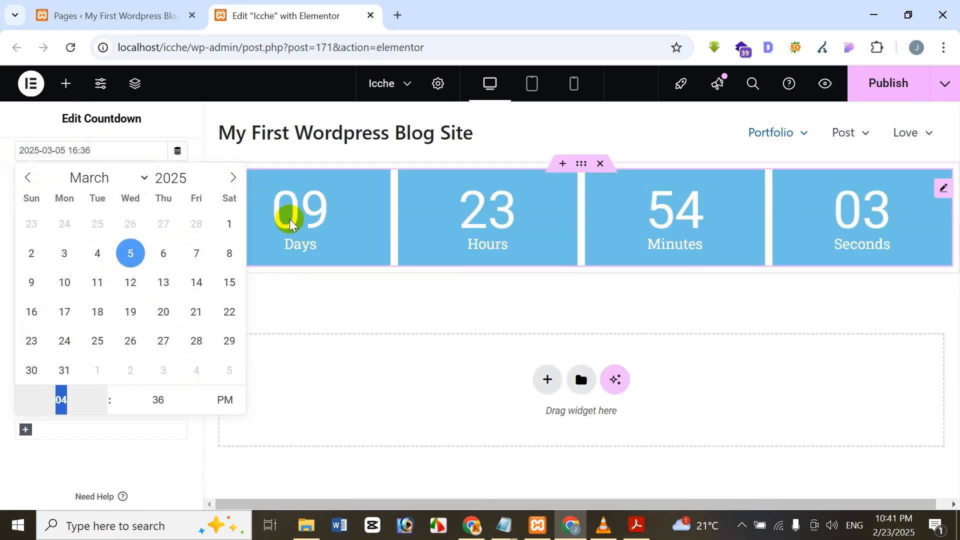
pyautogui.click(231, 224)
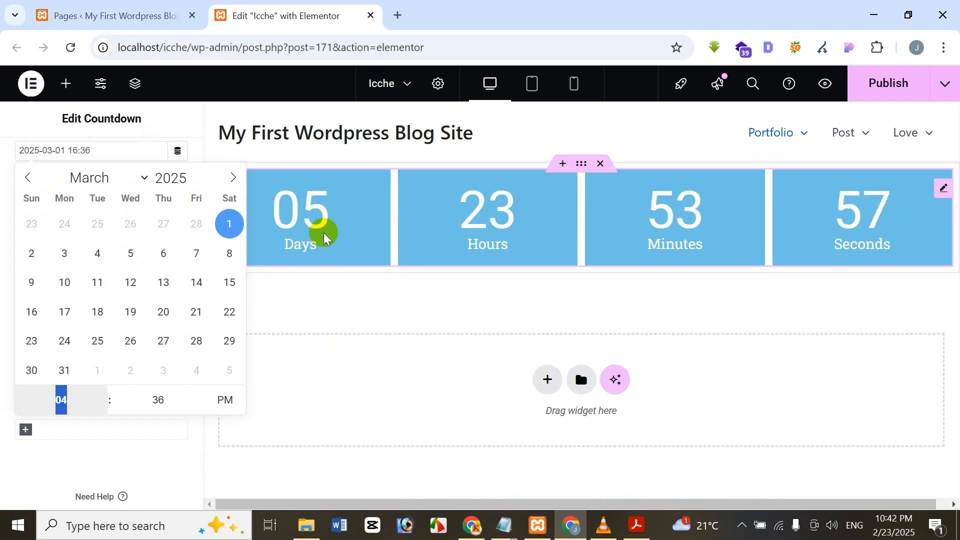
pyautogui.click(32, 342)
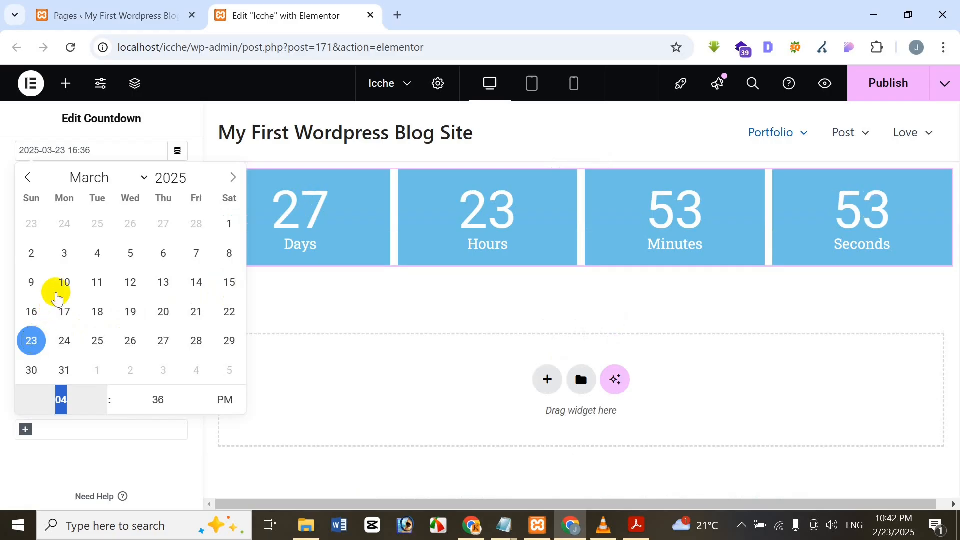
# Set the countdown's due date to March 3, 2025 and its hour to 04.
pyautogui.click(69, 259)
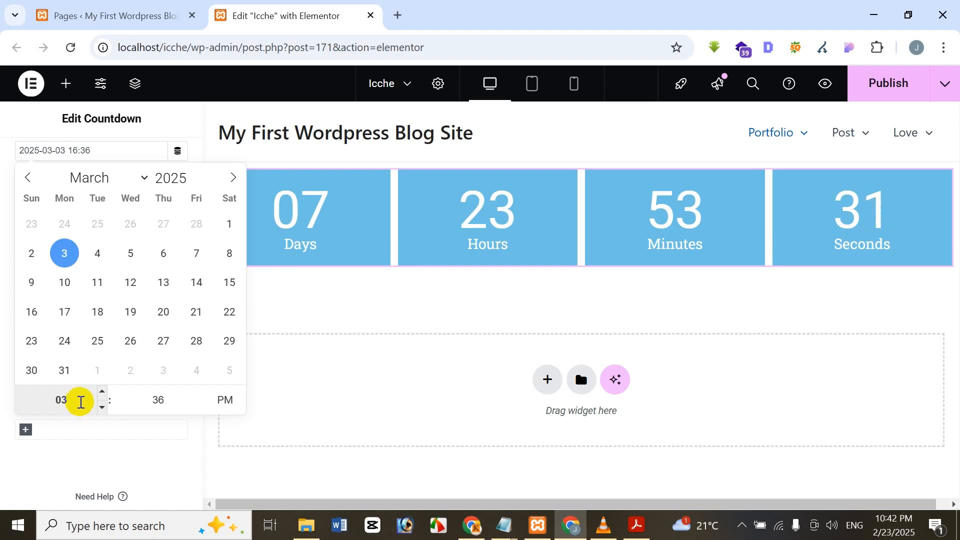
pyautogui.moveTo(167, 403); pyautogui.dragTo(53, 407)
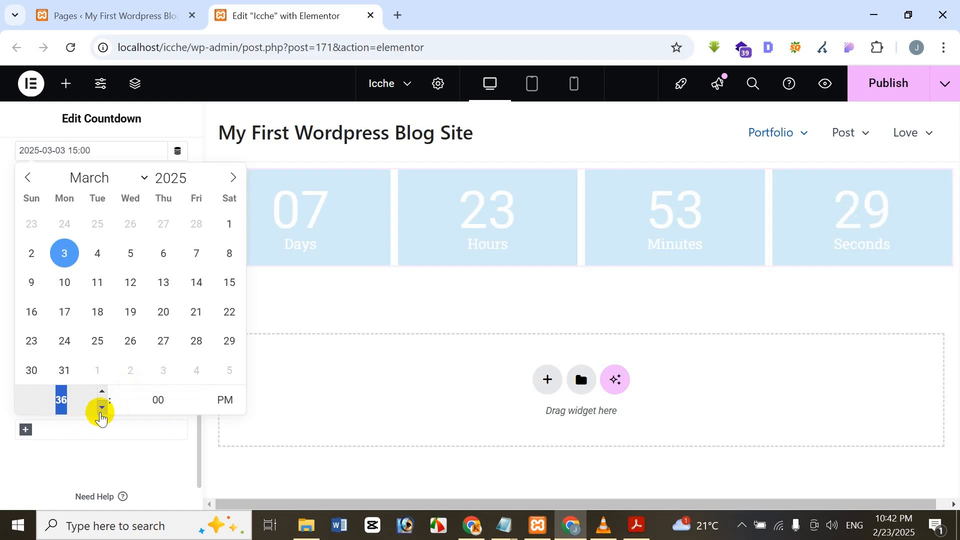
pyautogui.write('0')
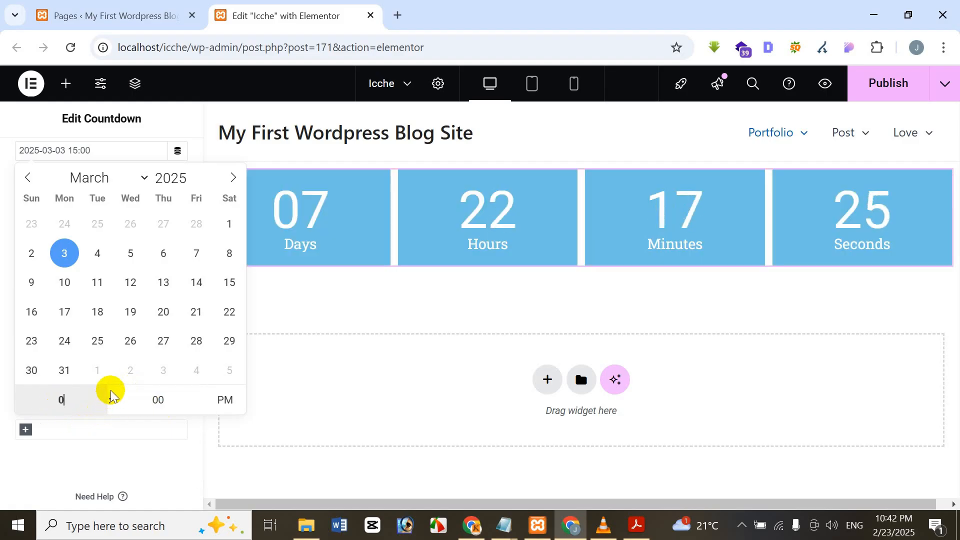
pyautogui.write('54')
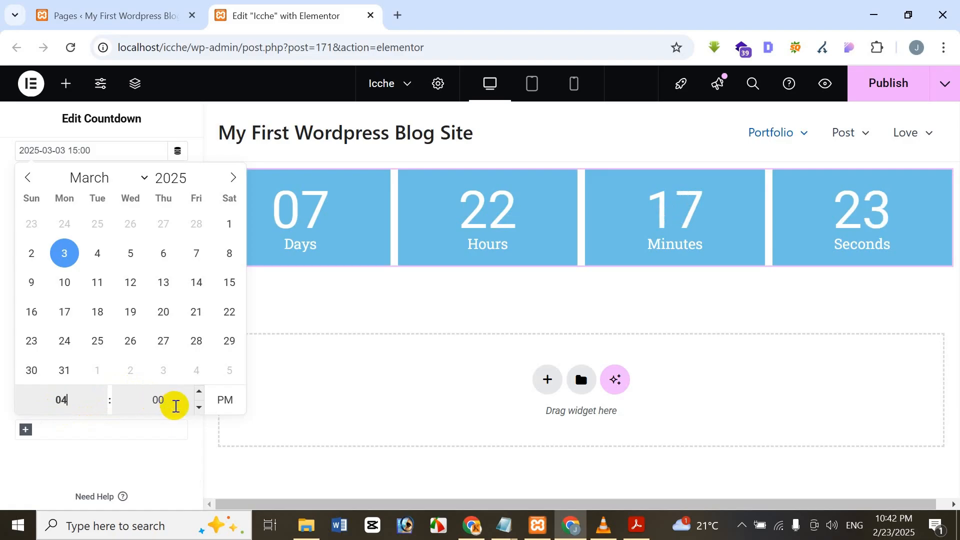
# Set the due time's minutes to 00, keep the period at PM after trying AM, and close the date picker.
pyautogui.click(174, 403)
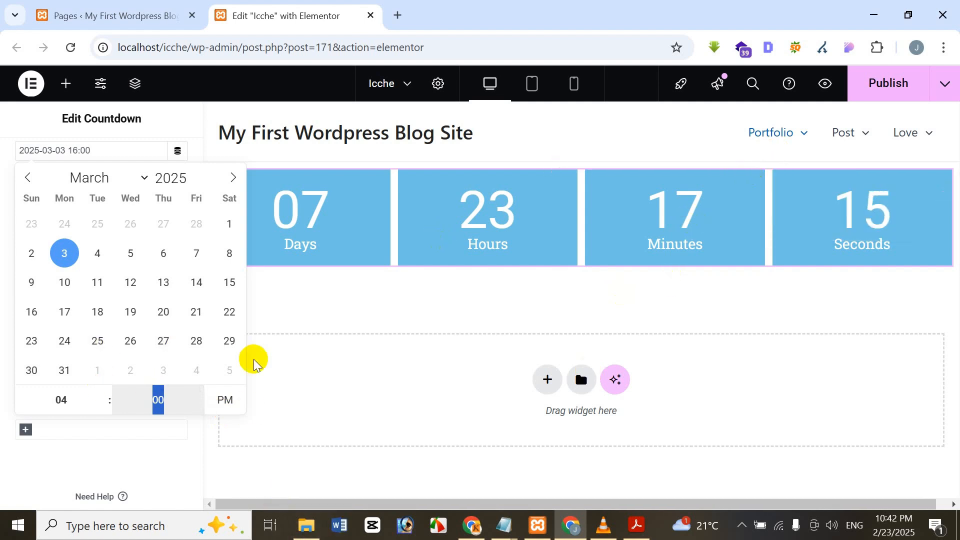
pyautogui.write('01')
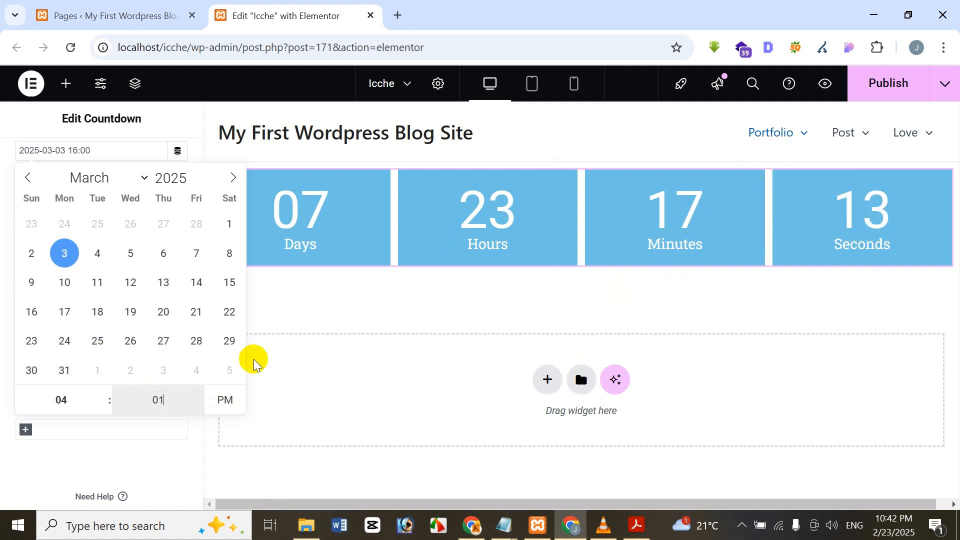
pyautogui.press('BackSpace')
pyautogui.press('BackSpace')
pyautogui.write('00')
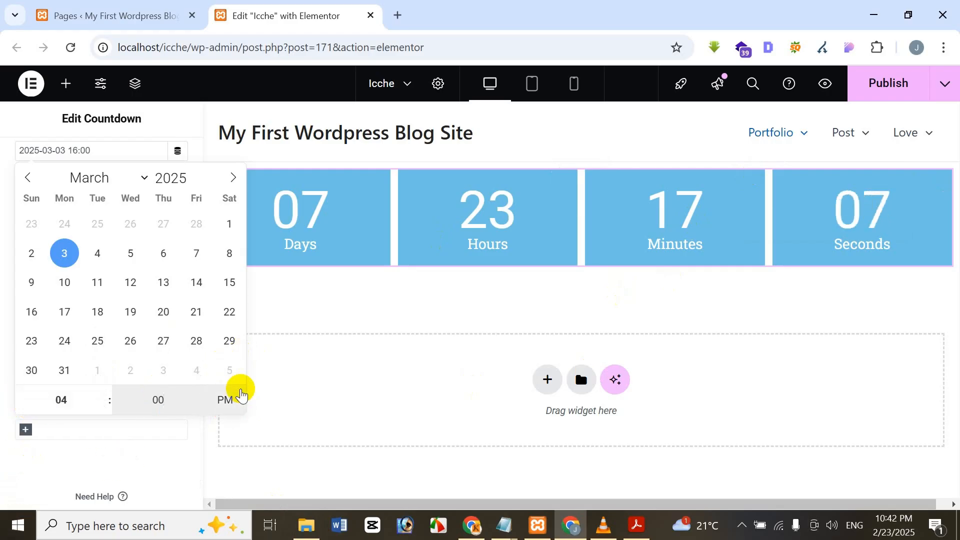
pyautogui.click(230, 402)
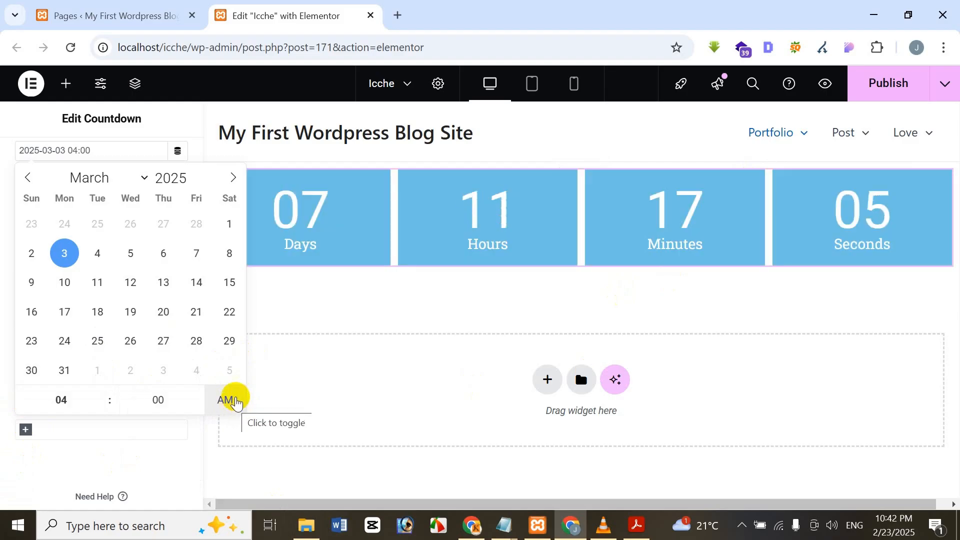
pyautogui.click(228, 401)
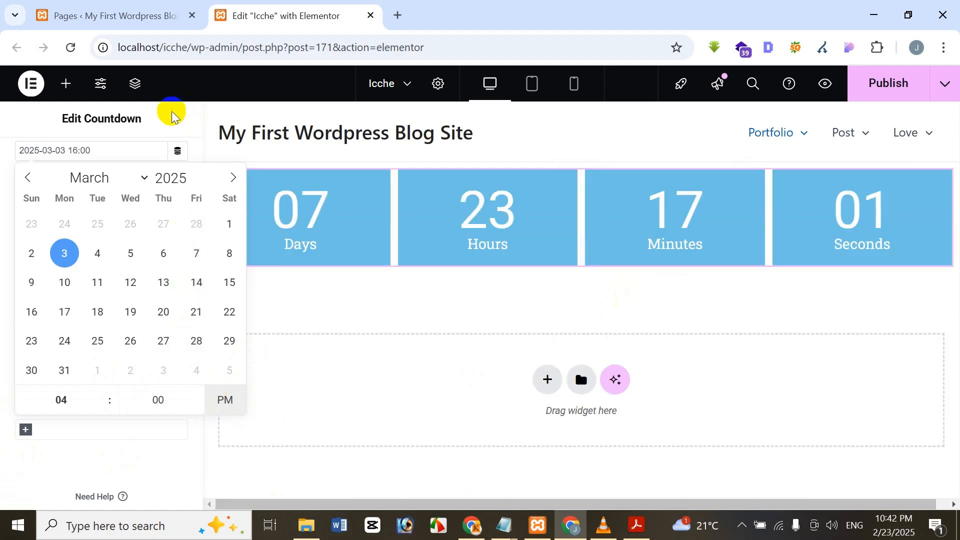
pyautogui.click(172, 111)
pyautogui.scroll(2, 136, 185)
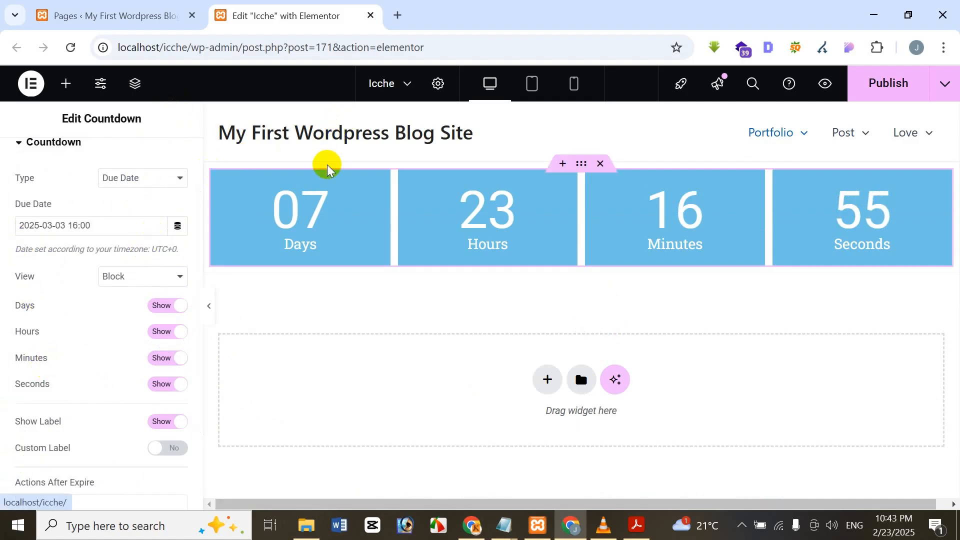
# Try the Inline view on the countdown, and return the view to Block.
pyautogui.click(129, 280)
pyautogui.click(125, 316)
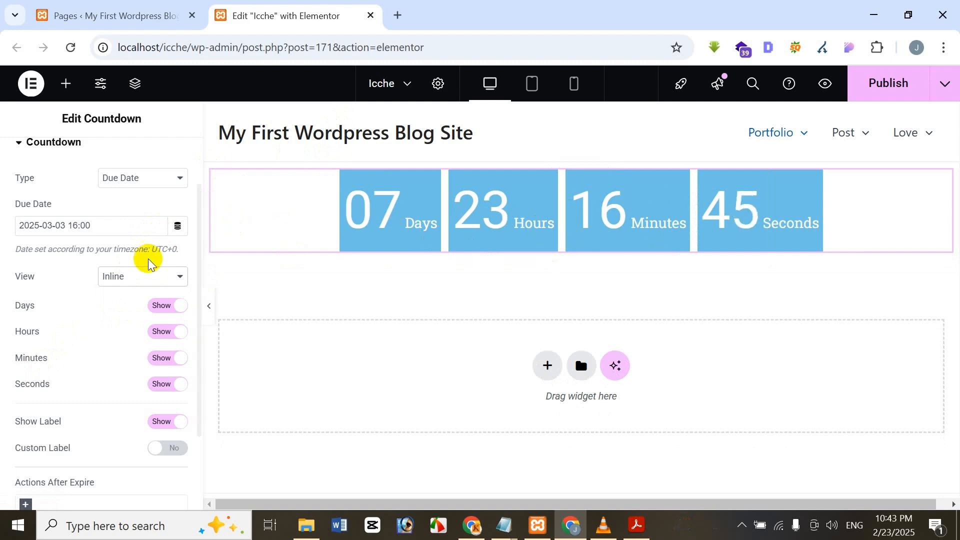
pyautogui.click(152, 275)
pyautogui.click(113, 296)
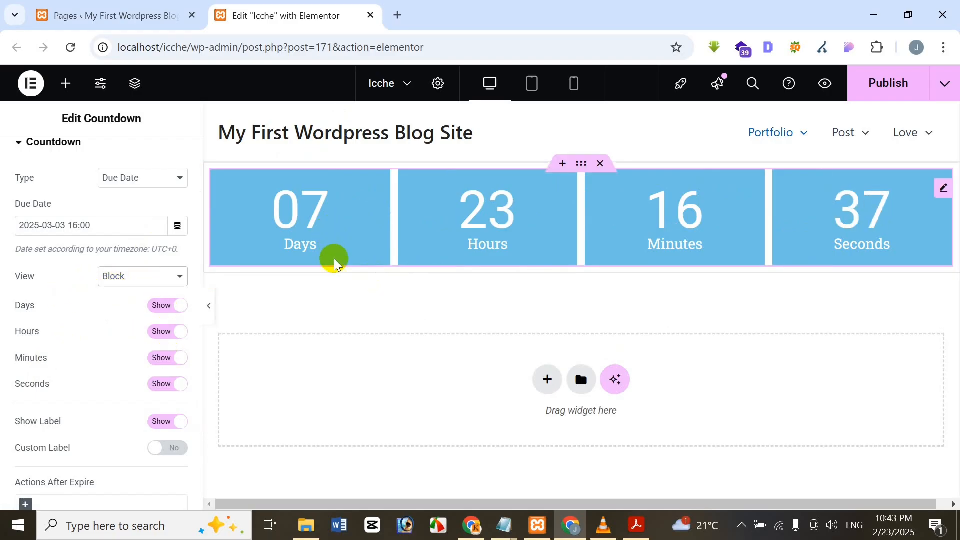
# Hide the countdown's Days, Hours, Minutes and Seconds units.
pyautogui.click(172, 306)
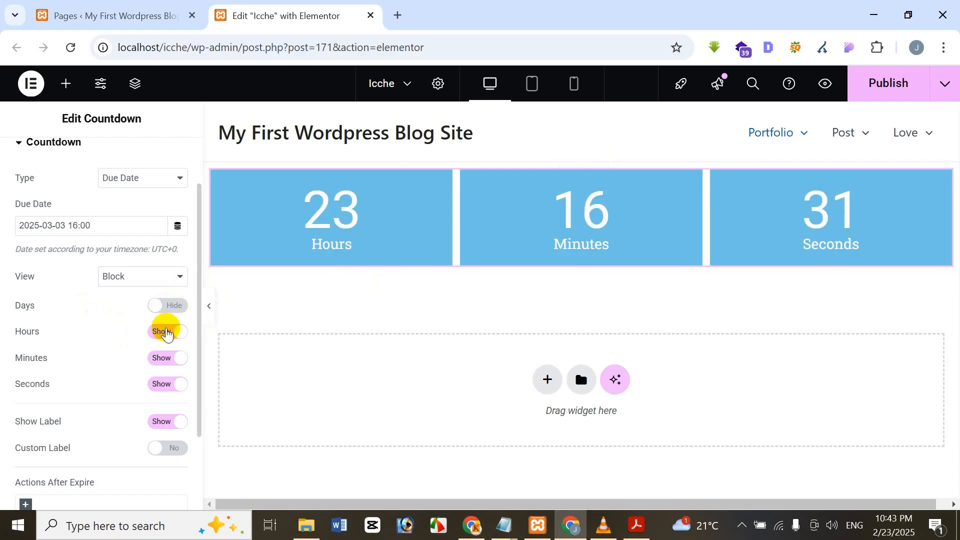
pyautogui.click(168, 328)
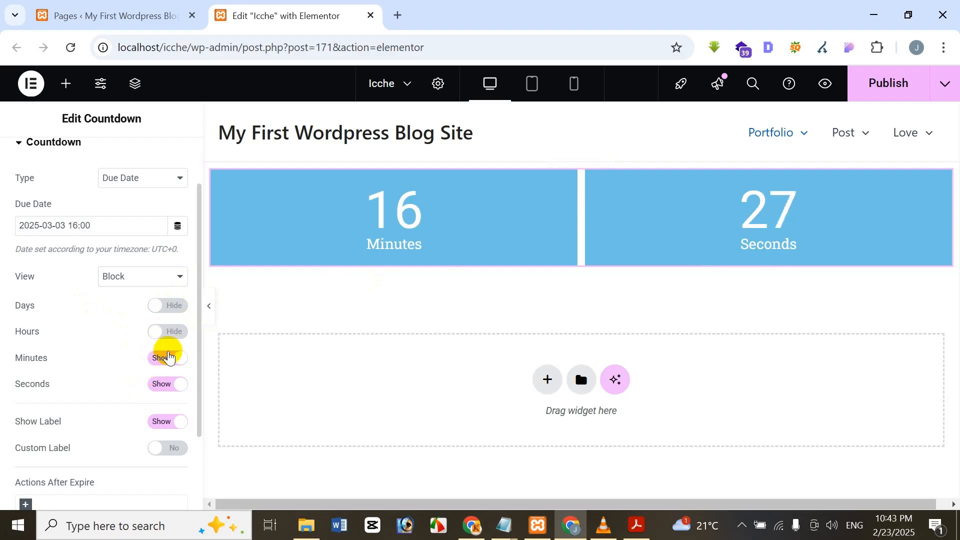
pyautogui.click(164, 353)
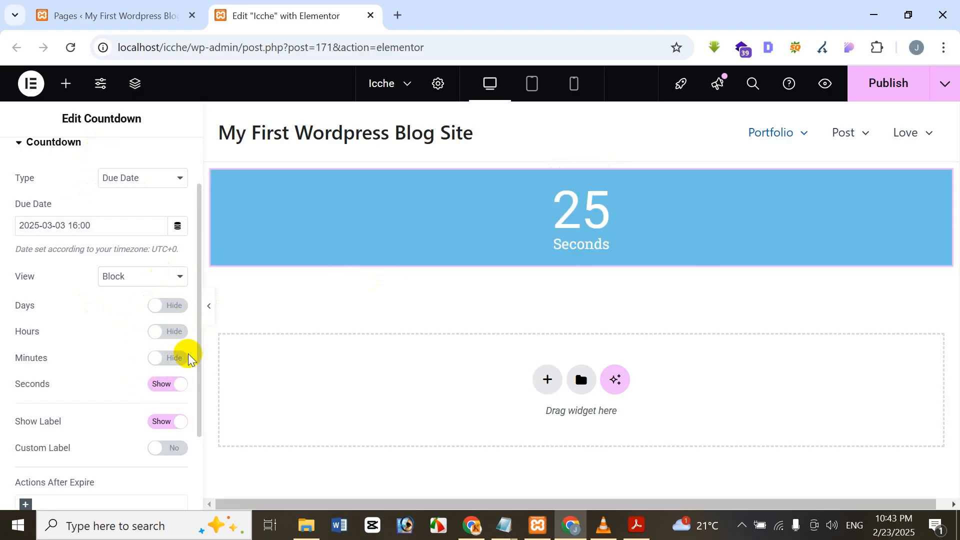
pyautogui.click(167, 362)
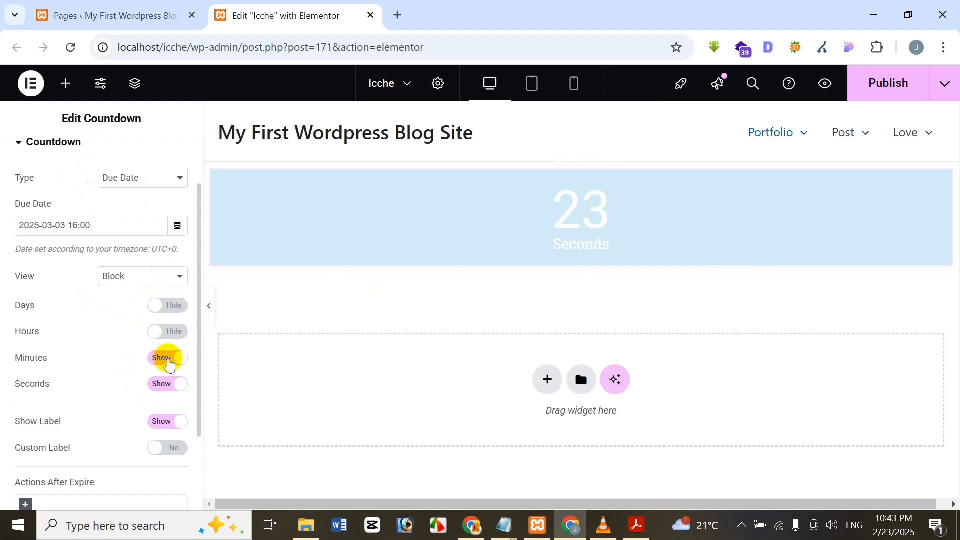
pyautogui.click(166, 359)
pyautogui.click(167, 386)
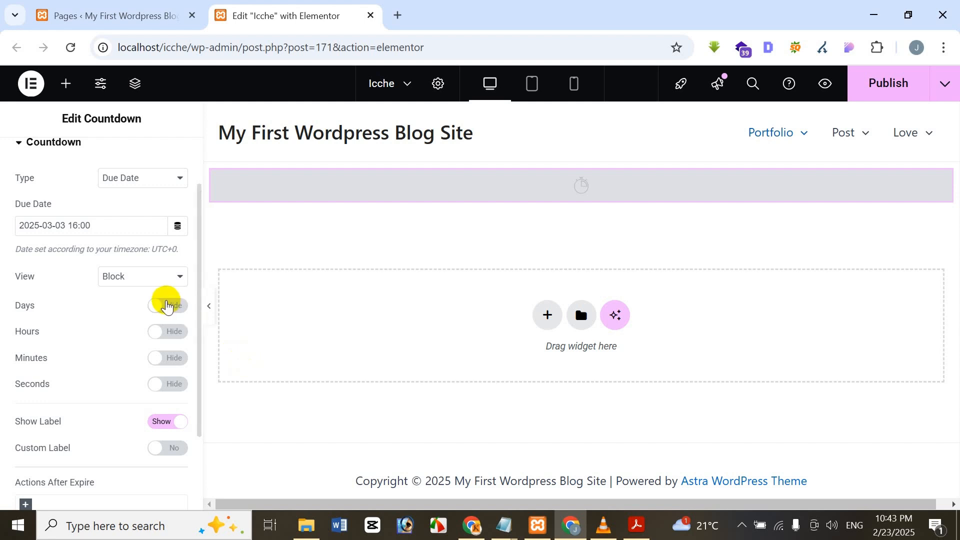
# Show the Days, Hours, Minutes and Seconds units again.
pyautogui.click(166, 307)
pyautogui.click(167, 332)
pyautogui.click(169, 358)
pyautogui.click(176, 385)
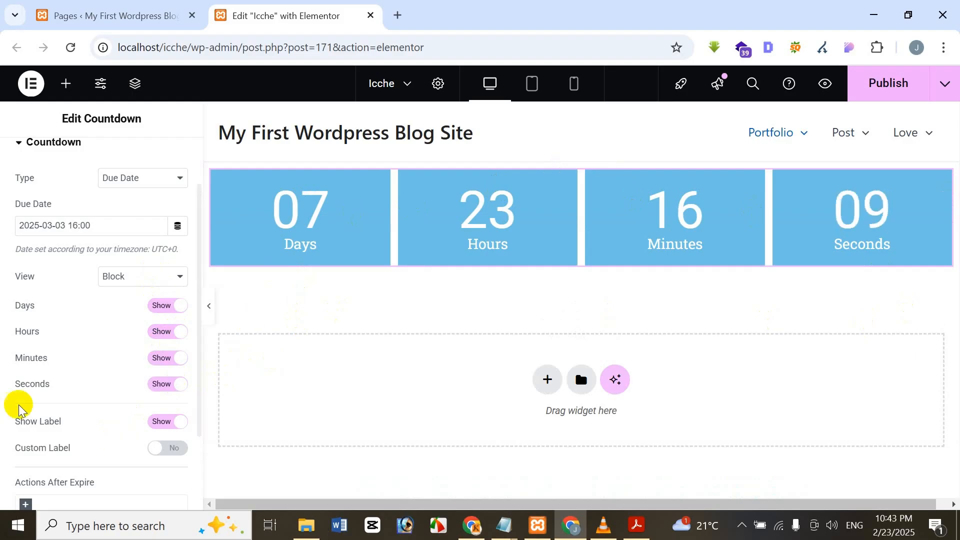
# Try hiding the countdown's labels, and show them again.
pyautogui.click(159, 431)
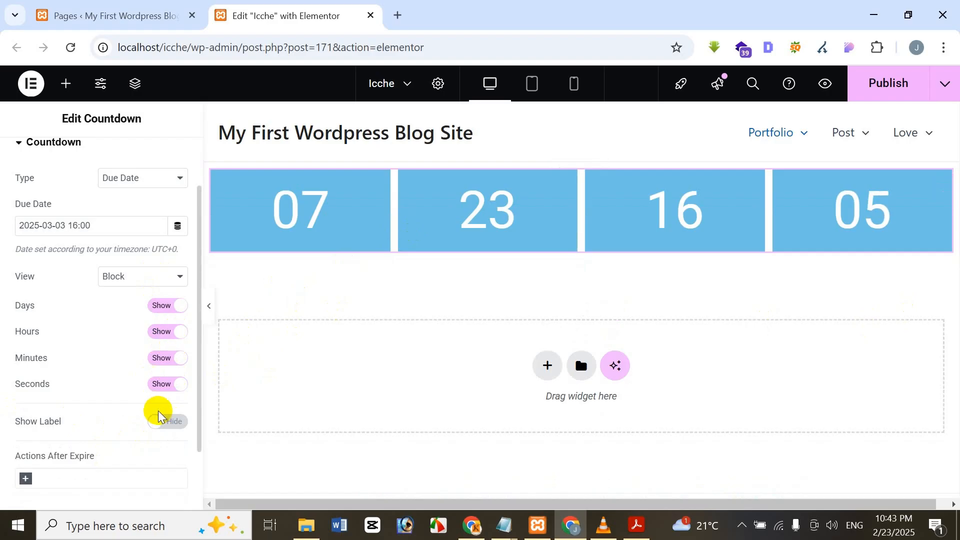
pyautogui.click(169, 426)
# Enable custom labels, try "Days rhfghfg" as the Days label, restore it to "Days", and disable custom labels.
pyautogui.scroll(-1, 157, 359)
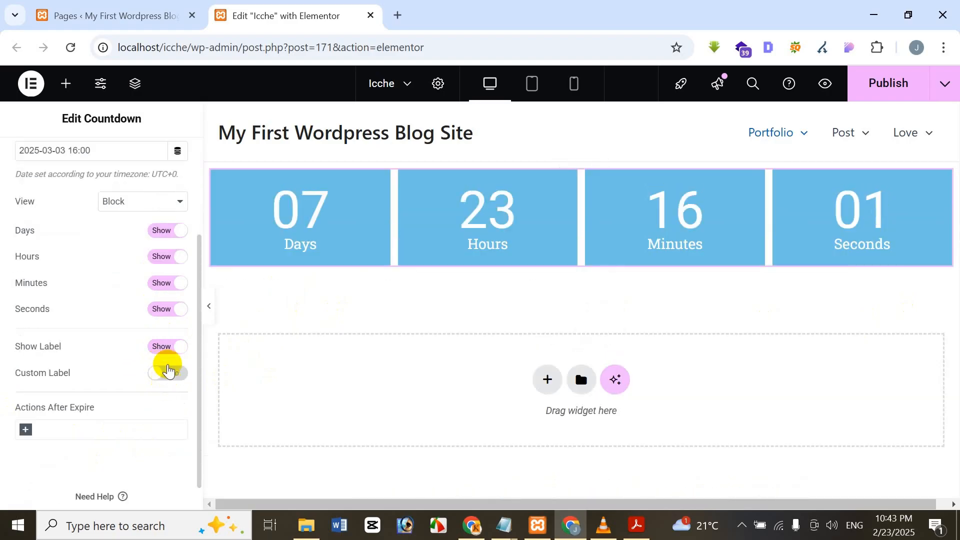
pyautogui.click(168, 373)
pyautogui.scroll(-2, 165, 392)
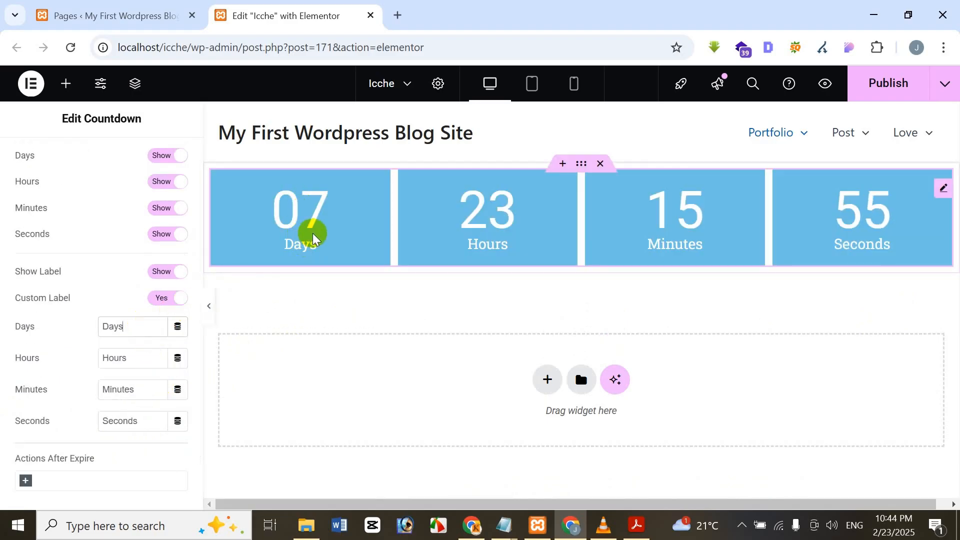
pyautogui.write('rhfghfg')
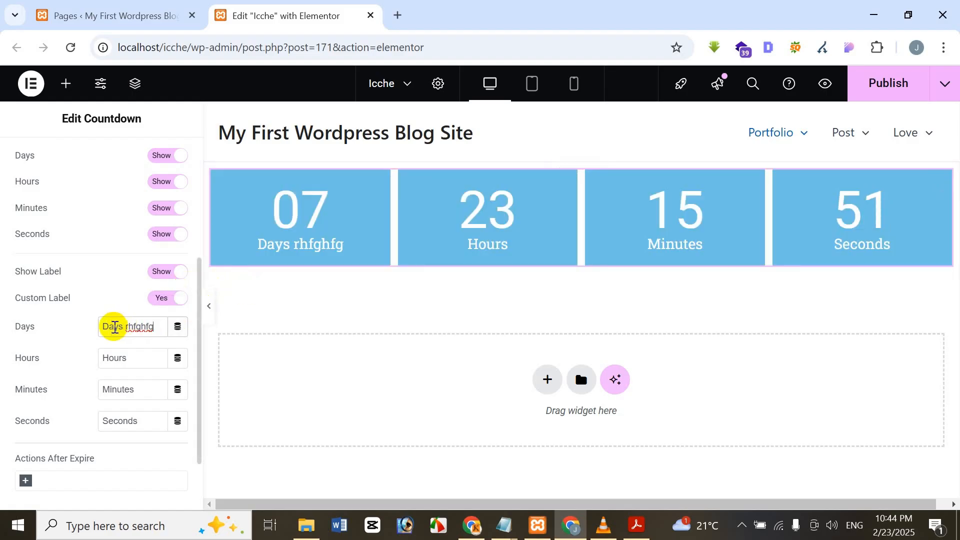
pyautogui.moveTo(125, 326); pyautogui.dragTo(238, 332)
pyautogui.press('BackSpace')
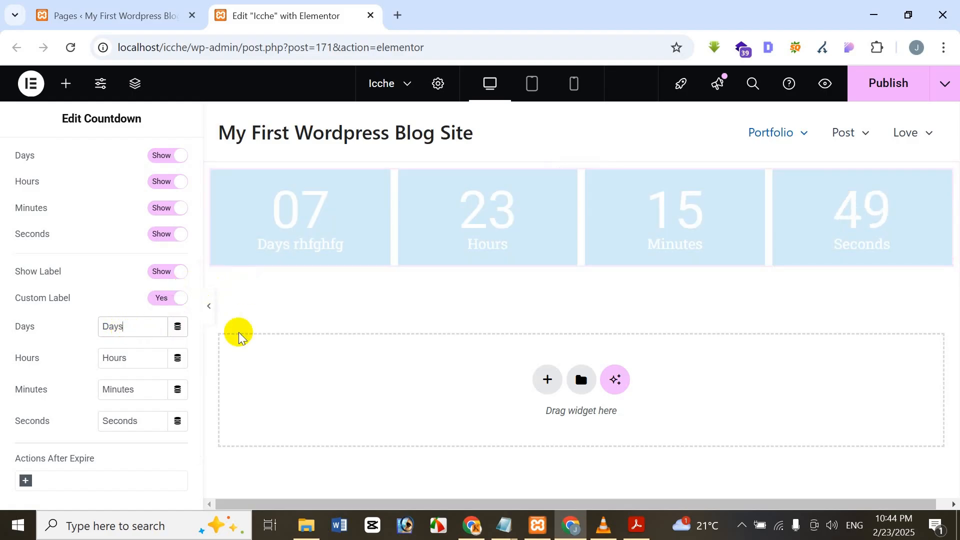
pyautogui.click(170, 295)
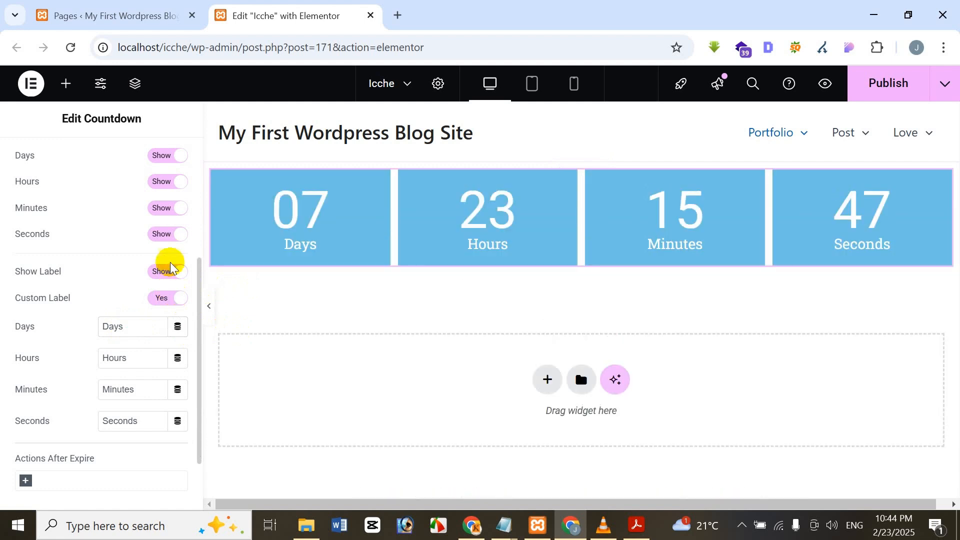
pyautogui.click(182, 296)
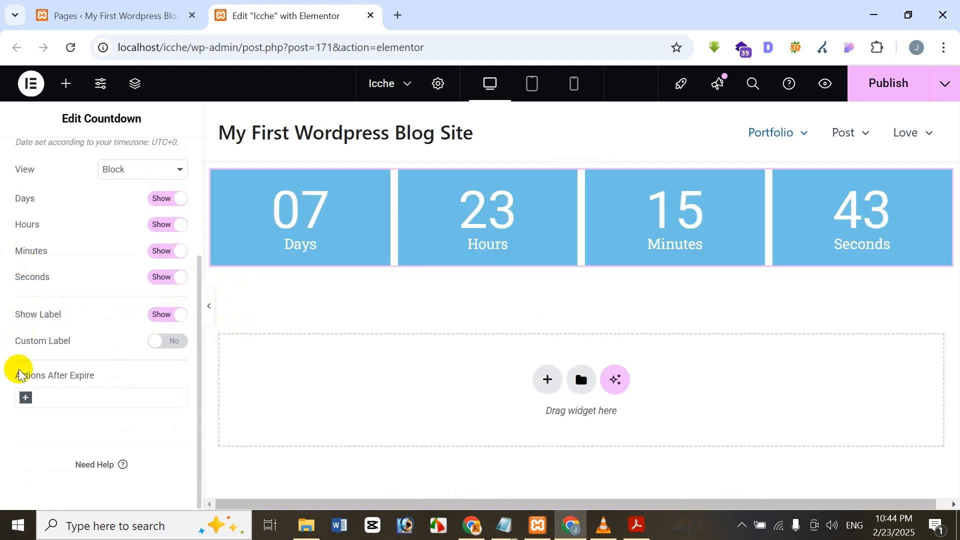
# Add Show Message as the action after expiry, try "Thank You" as its message, and clear the message text.
pyautogui.click(26, 401)
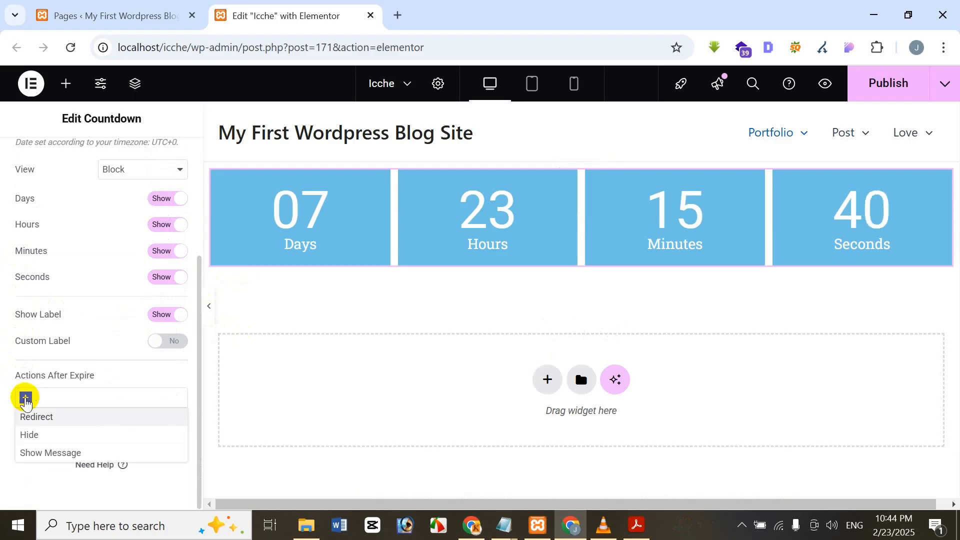
pyautogui.click(74, 453)
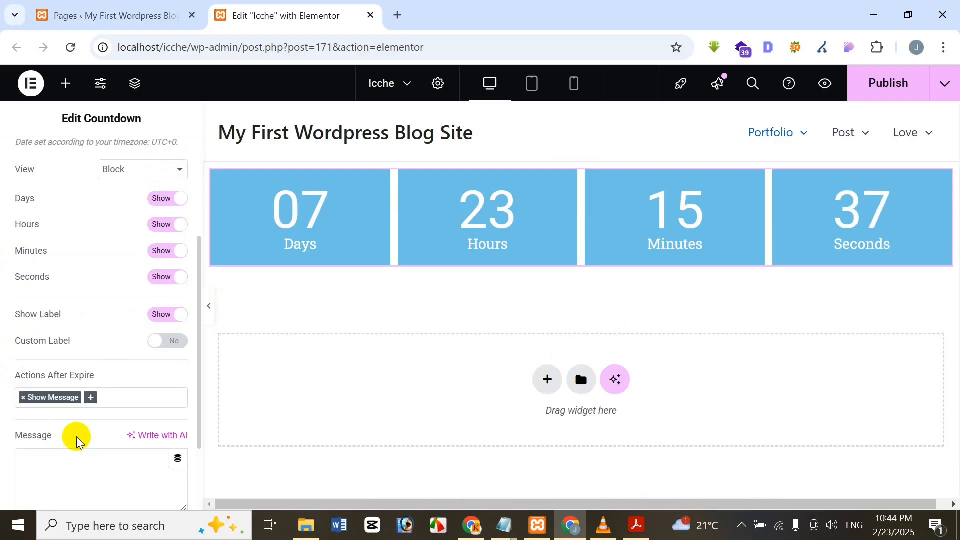
pyautogui.scroll(-2, 75, 410)
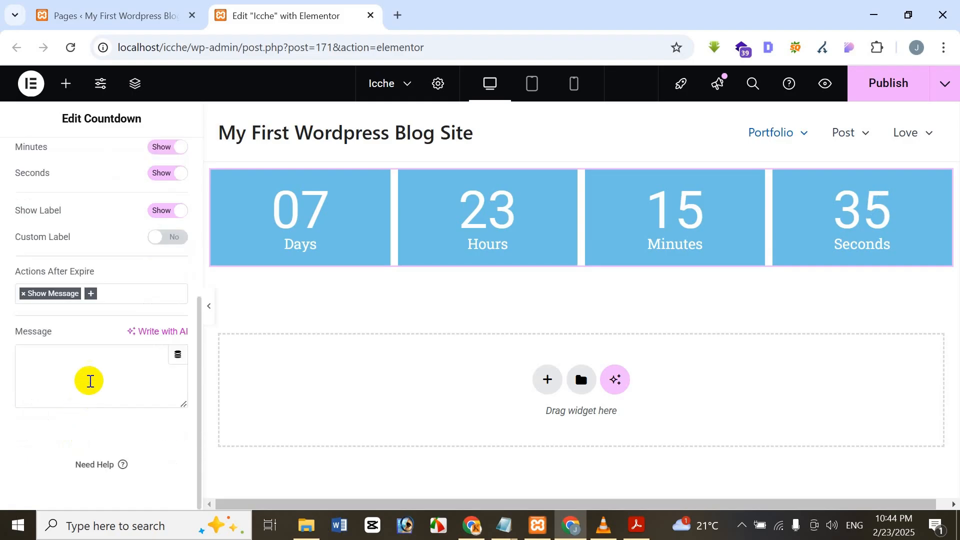
pyautogui.click(95, 368)
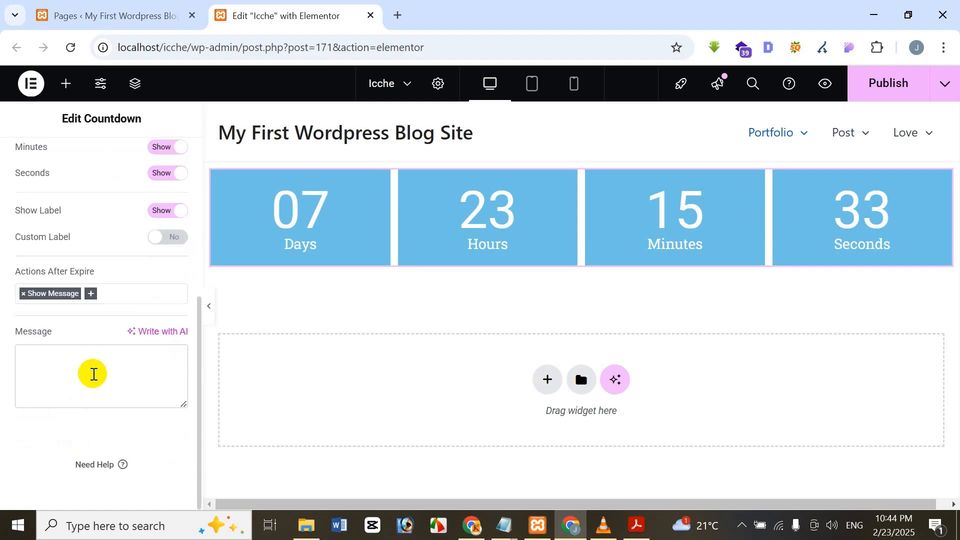
pyautogui.write('Thank Yo')
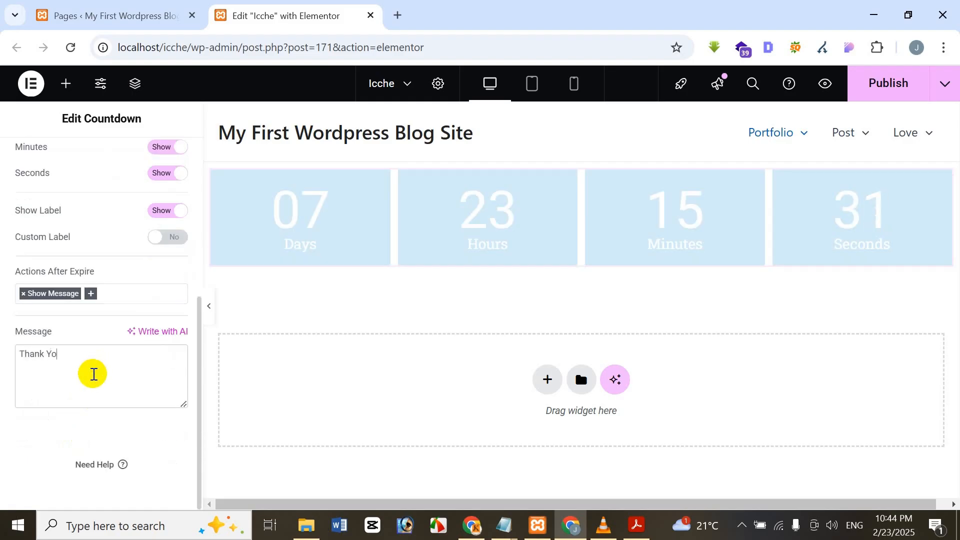
pyautogui.write('u')
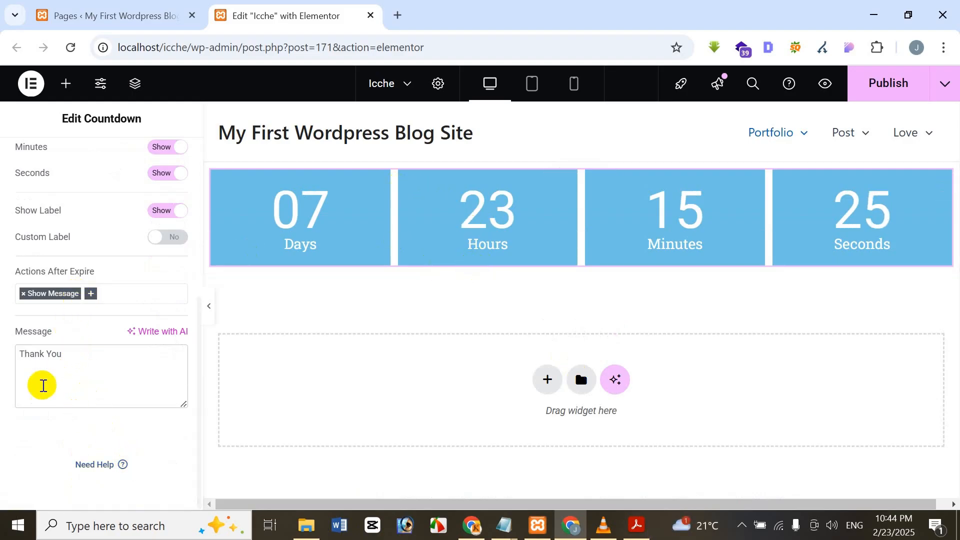
pyautogui.hotkey('ctrl', 'a')
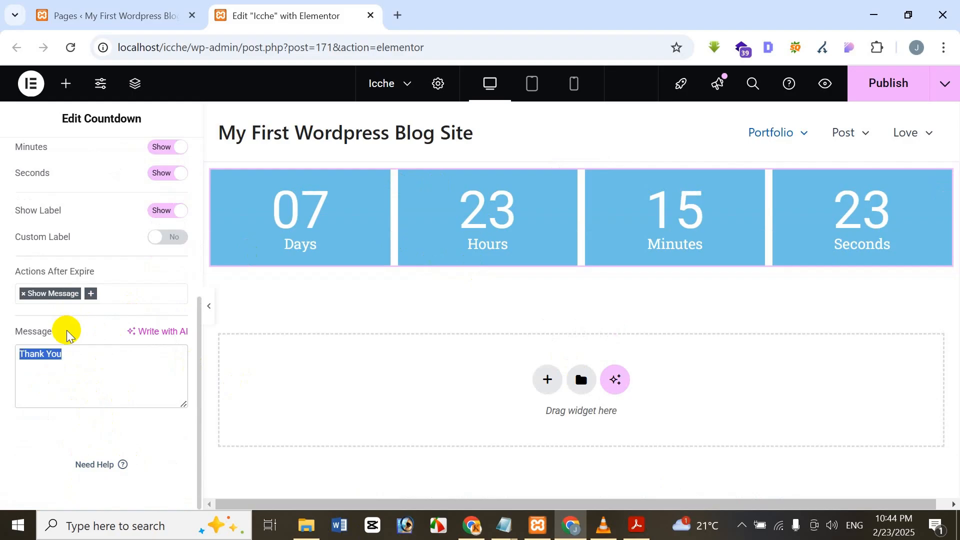
pyautogui.press('BackSpace')
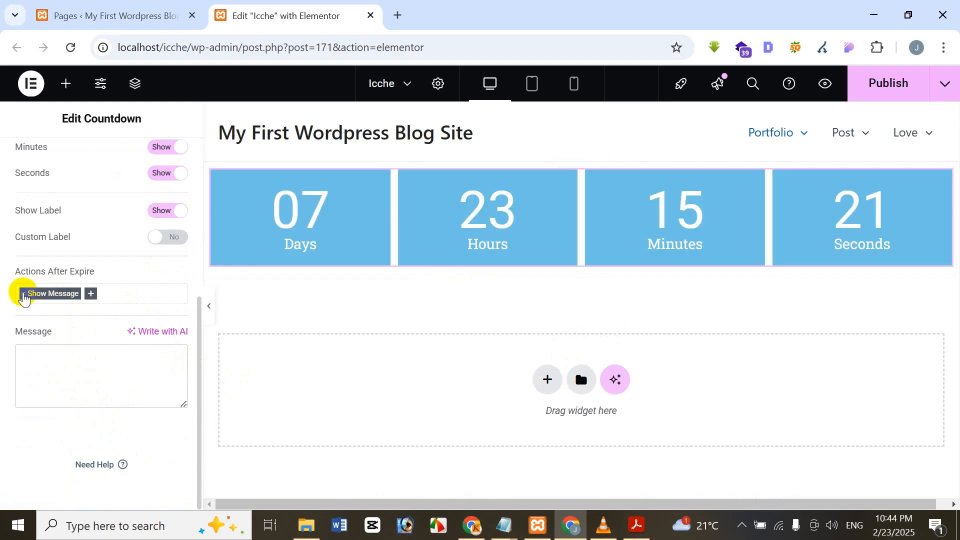
# Replace the Show Message action after expiry with Hide.
pyautogui.click(23, 294)
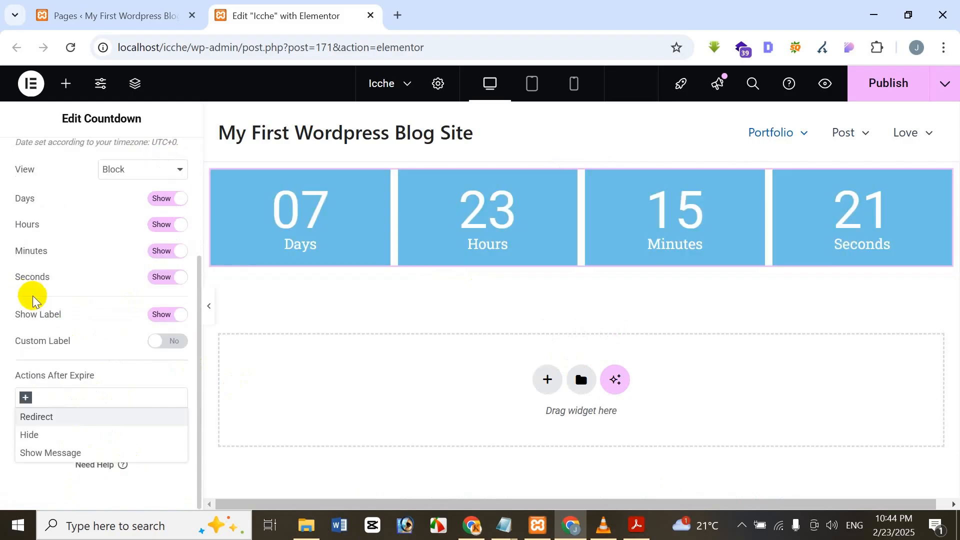
pyautogui.click(33, 435)
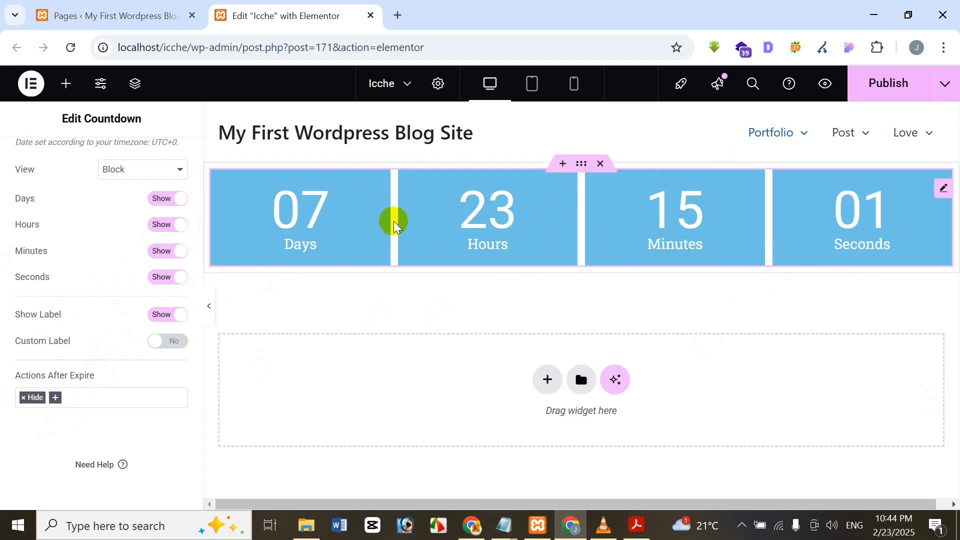
# Remove the Hide action from the countdown's actions after expiry.
pyautogui.click(23, 398)
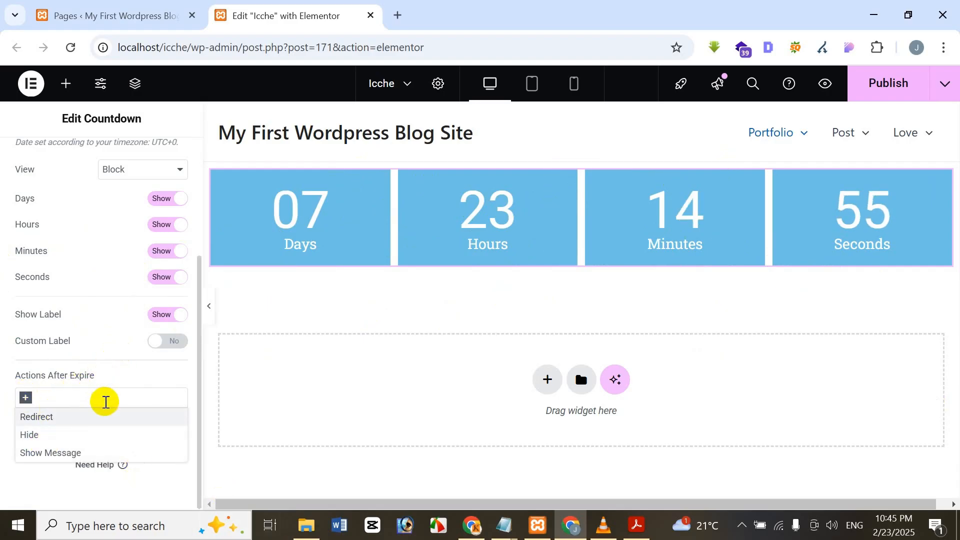
pyautogui.click(75, 484)
pyautogui.scroll(4, 60, 425)
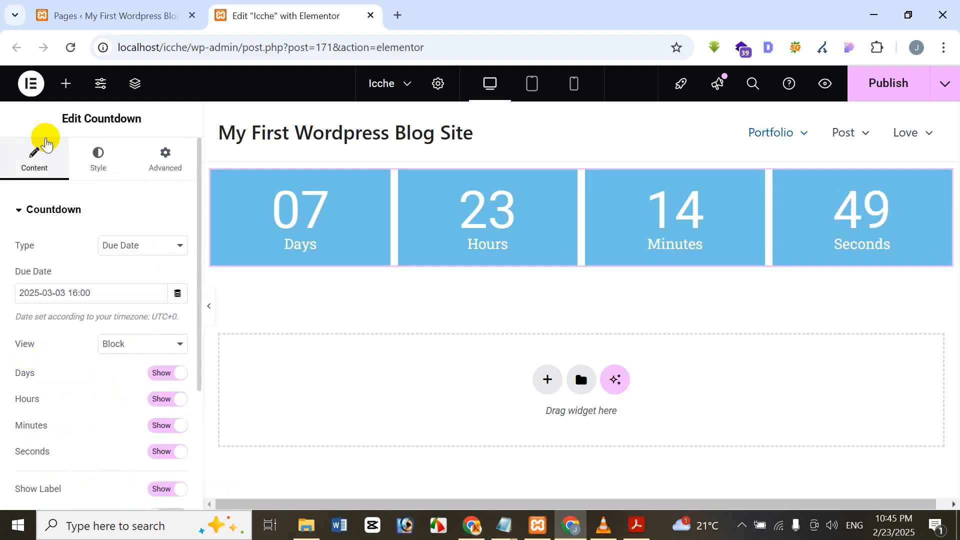
# Try narrowing the container width in the countdown's box styling, and restore it to 100%.
pyautogui.click(112, 152)
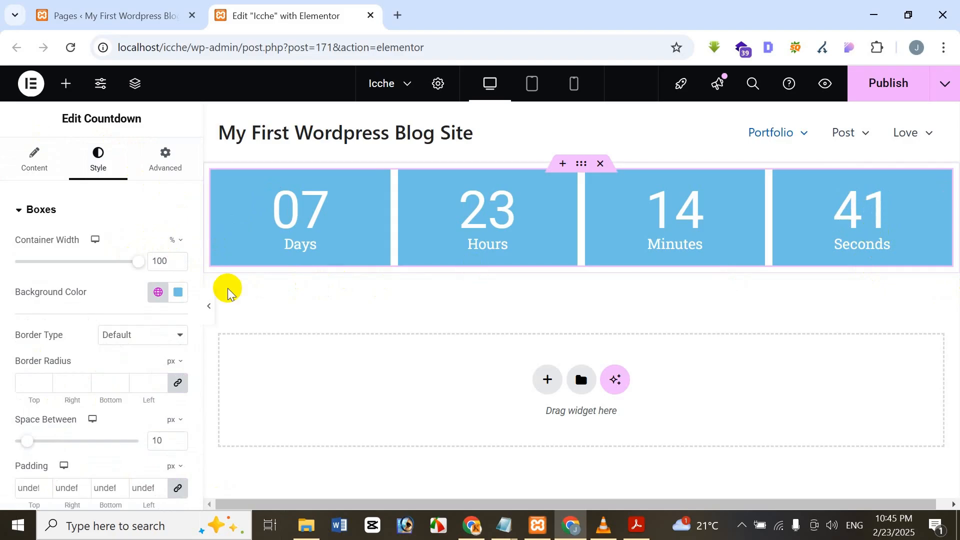
pyautogui.moveTo(138, 268); pyautogui.dragTo(2, 240)
pyautogui.moveTo(64, 234); pyautogui.dragTo(435, 373)
# Set the countdown boxes' background color to black (#000000).
pyautogui.click(178, 292)
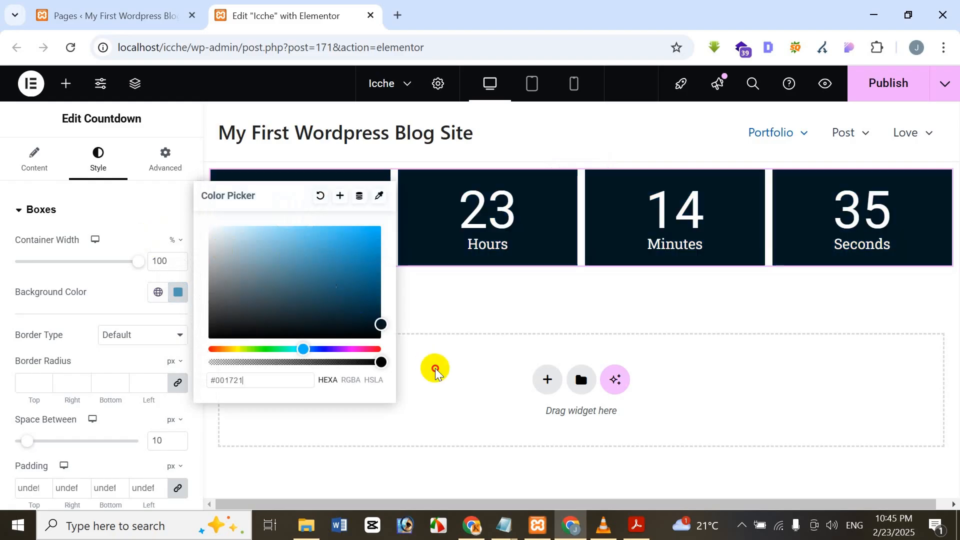
pyautogui.moveTo(367, 315); pyautogui.dragTo(377, 342)
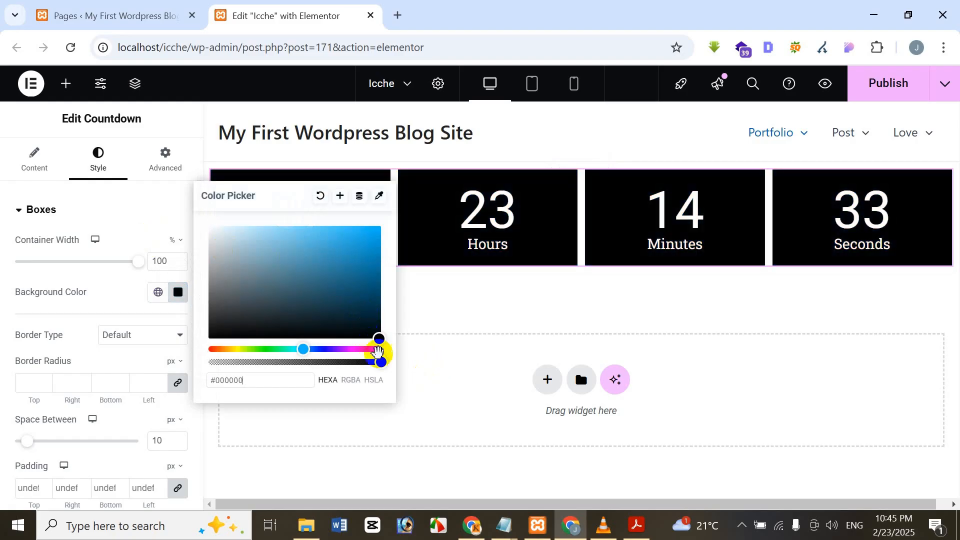
pyautogui.click(128, 228)
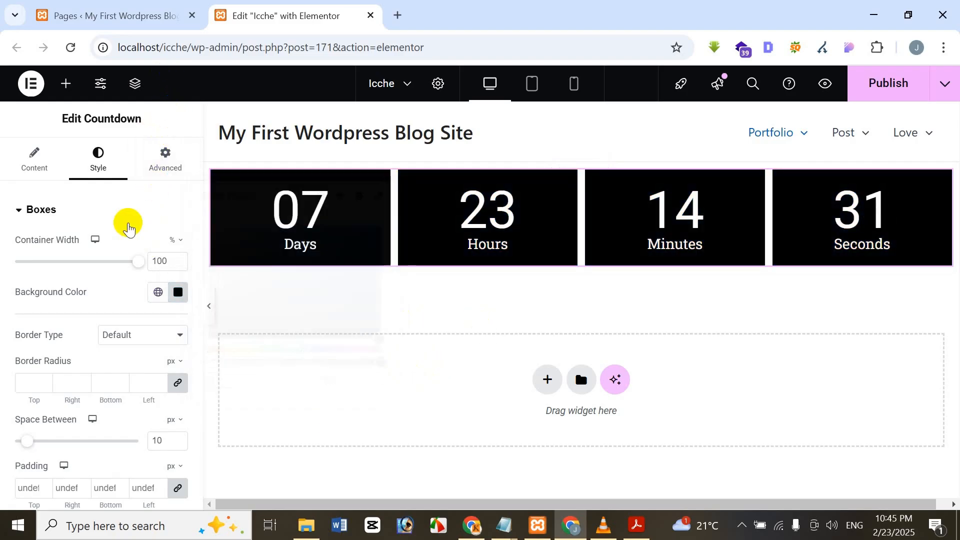
# Change the countdown boxes' background color to green (#7DAC46).
pyautogui.click(178, 291)
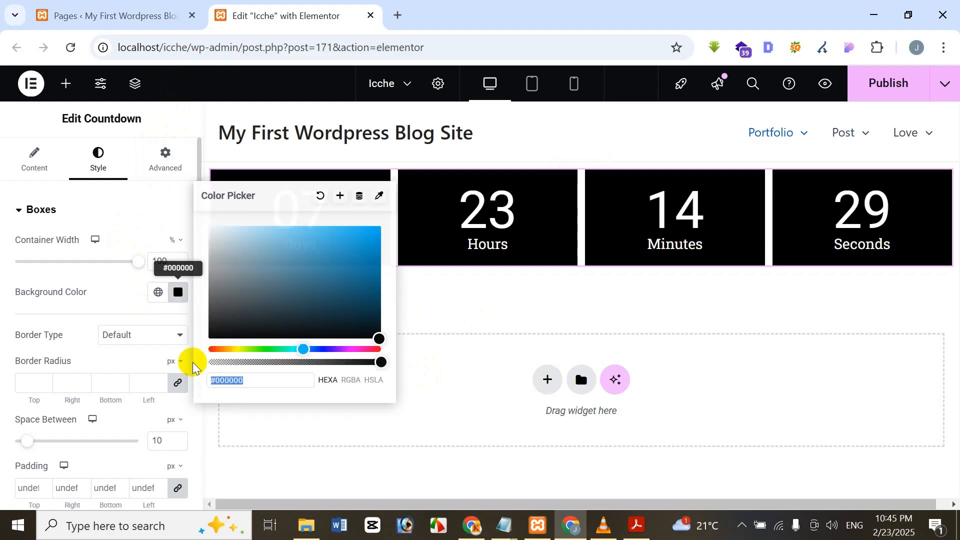
pyautogui.click(252, 354)
pyautogui.click(250, 349)
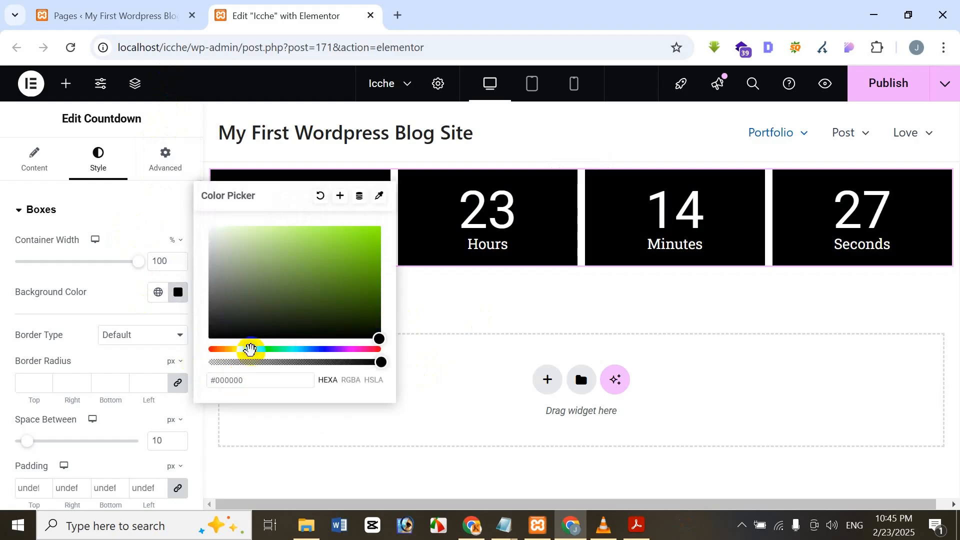
pyautogui.click(311, 263)
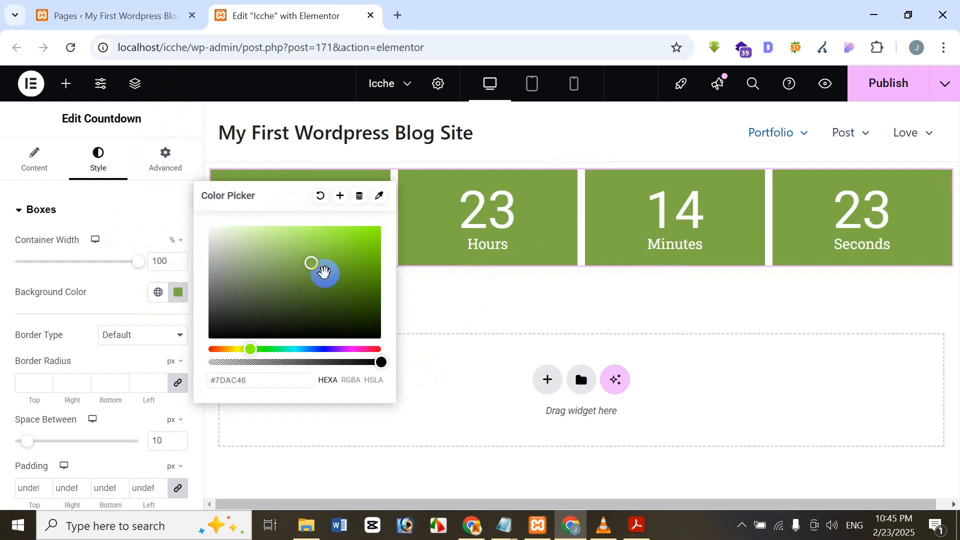
pyautogui.click(185, 116)
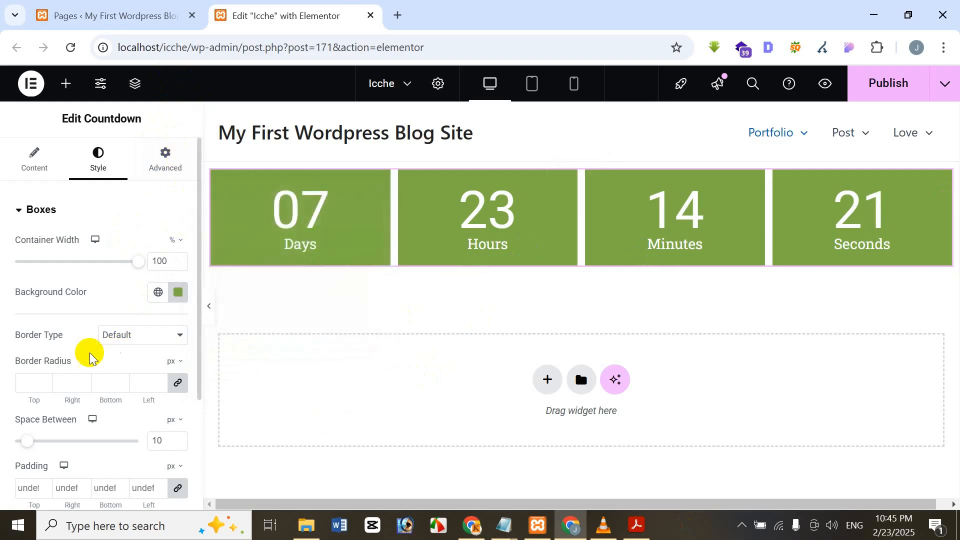
# Give the countdown boxes a Dotted border with a width of 10 px on all sides.
pyautogui.click(129, 339)
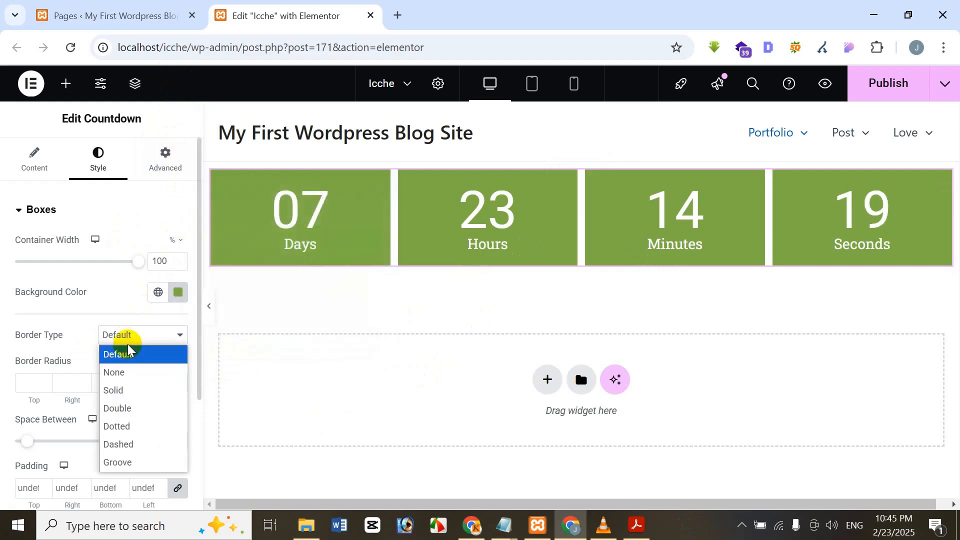
pyautogui.click(135, 427)
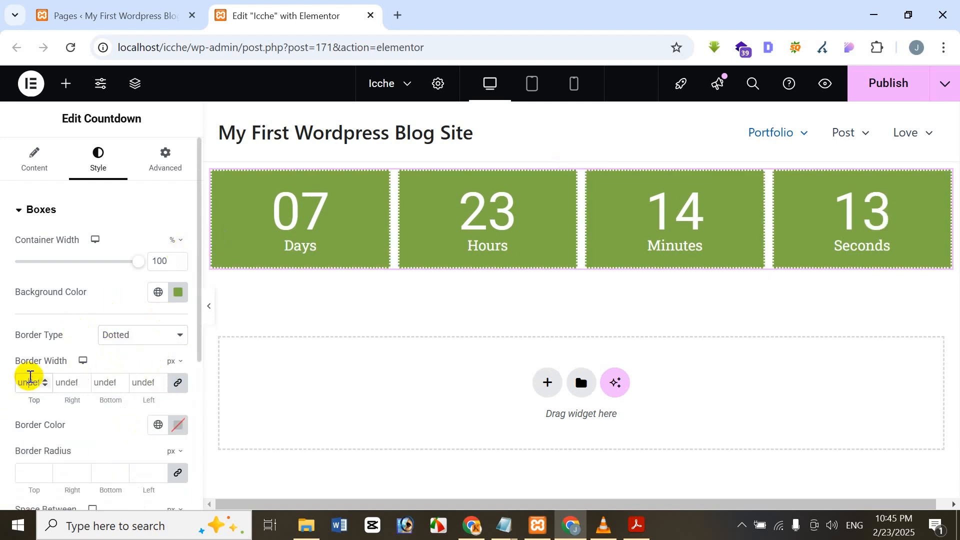
pyautogui.click(30, 382)
pyautogui.write('10')
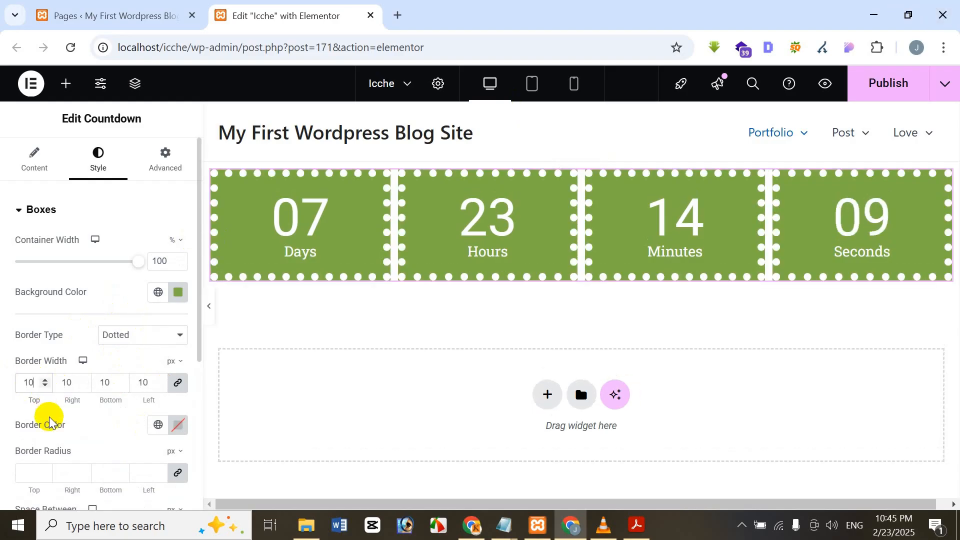
# Set the boxes' border color to light red (#ED5D5D).
pyautogui.click(179, 434)
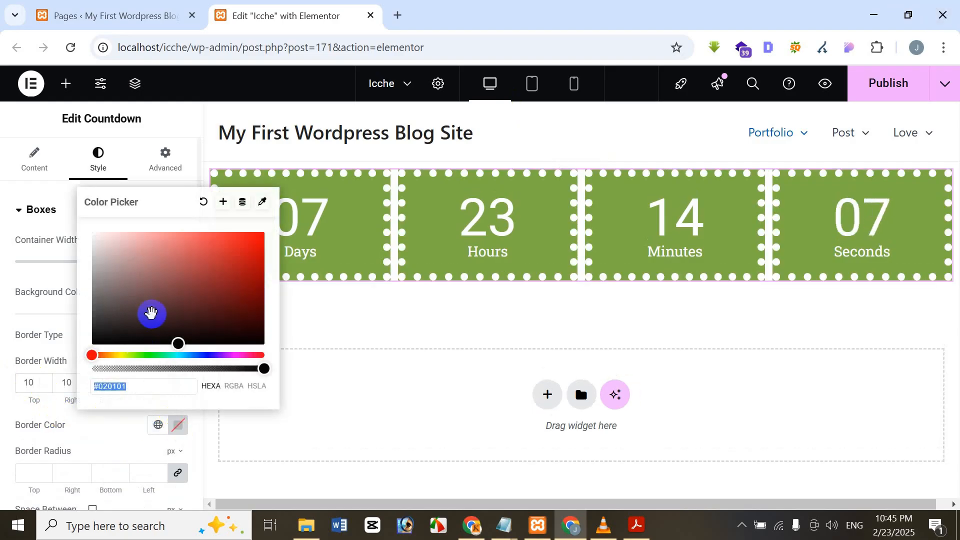
pyautogui.moveTo(150, 313); pyautogui.dragTo(196, 239)
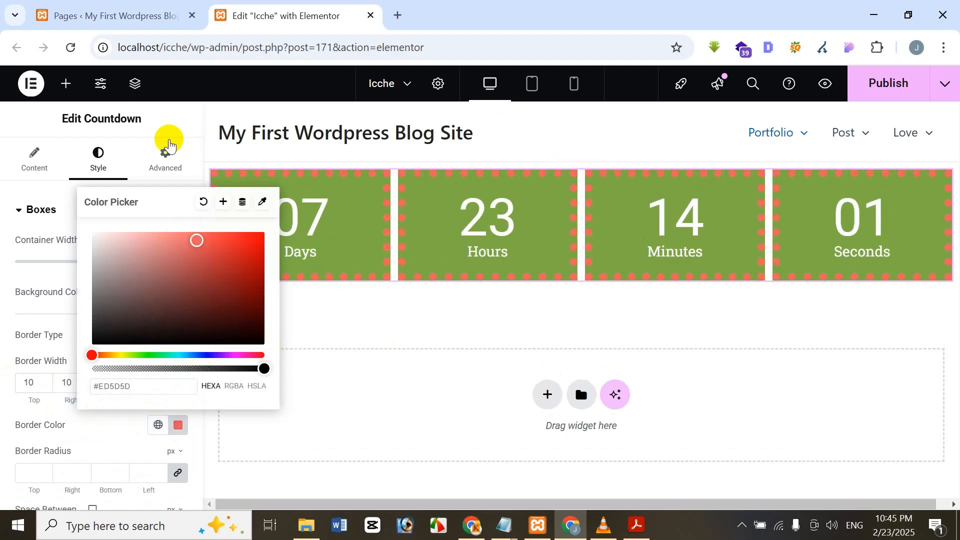
pyautogui.click(178, 116)
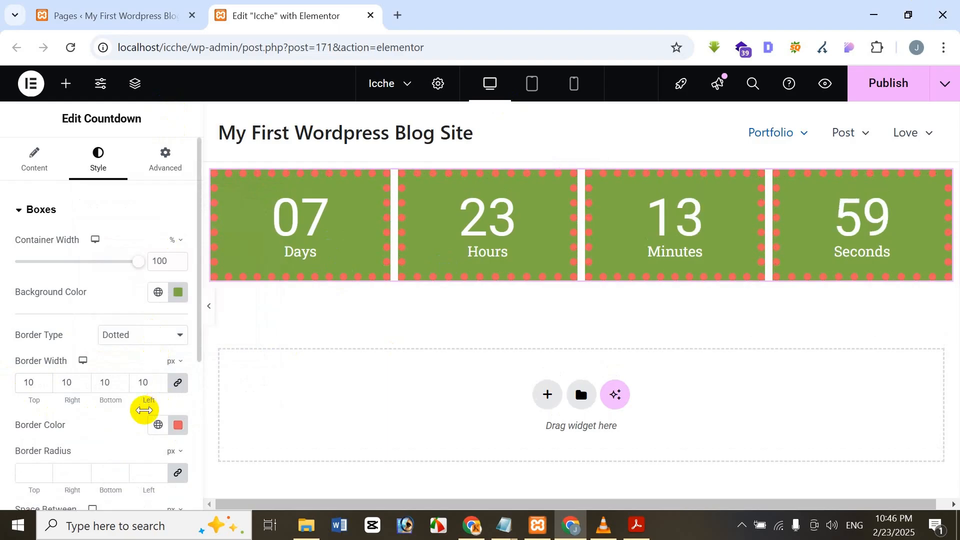
# Try border radii of 82 and 4 px on the boxes, and set the radius to 20 px on all corners.
pyautogui.scroll(-2, 136, 410)
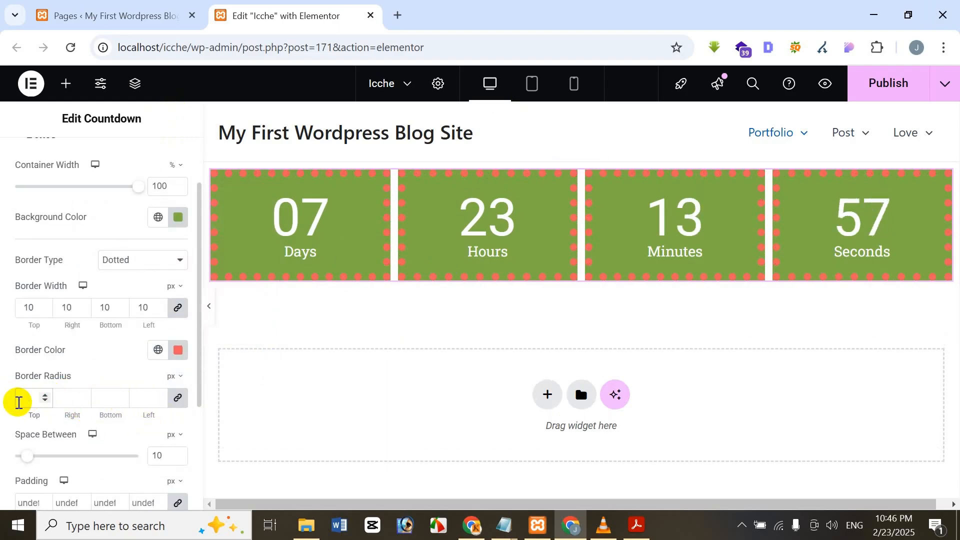
pyautogui.write('82')
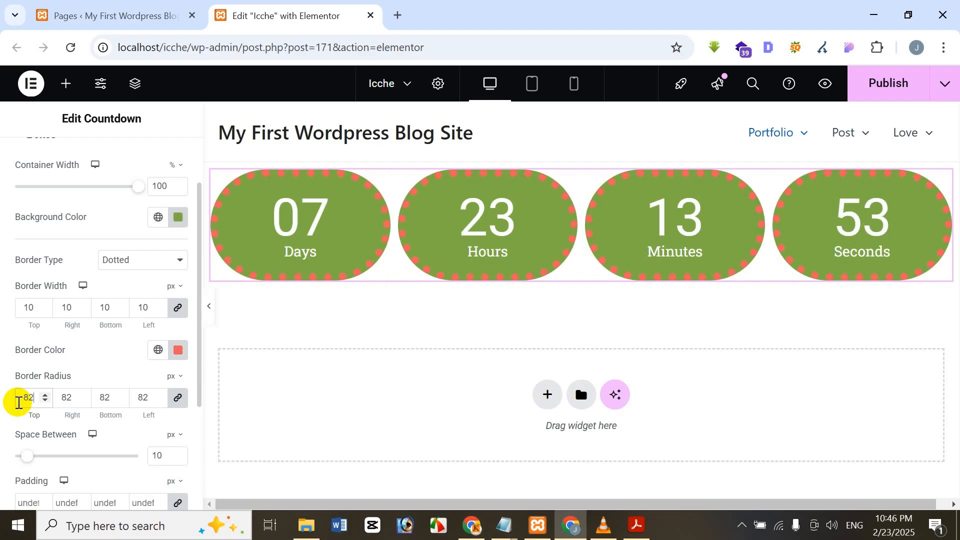
pyautogui.press('BackSpace')
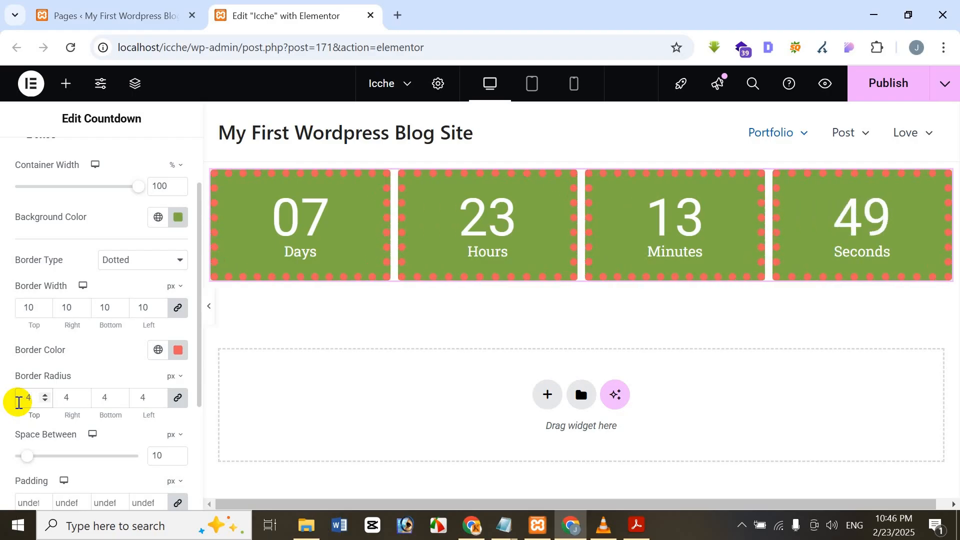
pyautogui.write('1')
pyautogui.press('BackSpace')
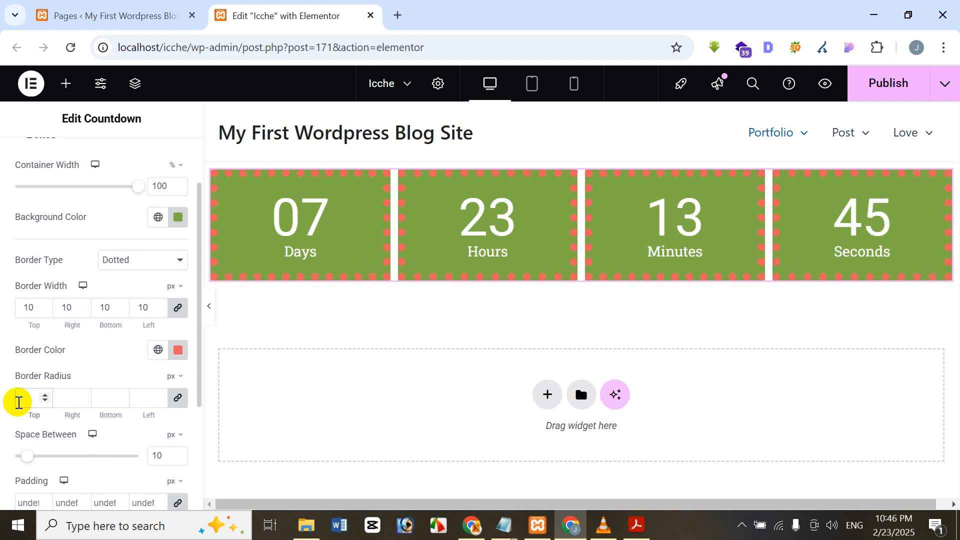
pyautogui.write('0')
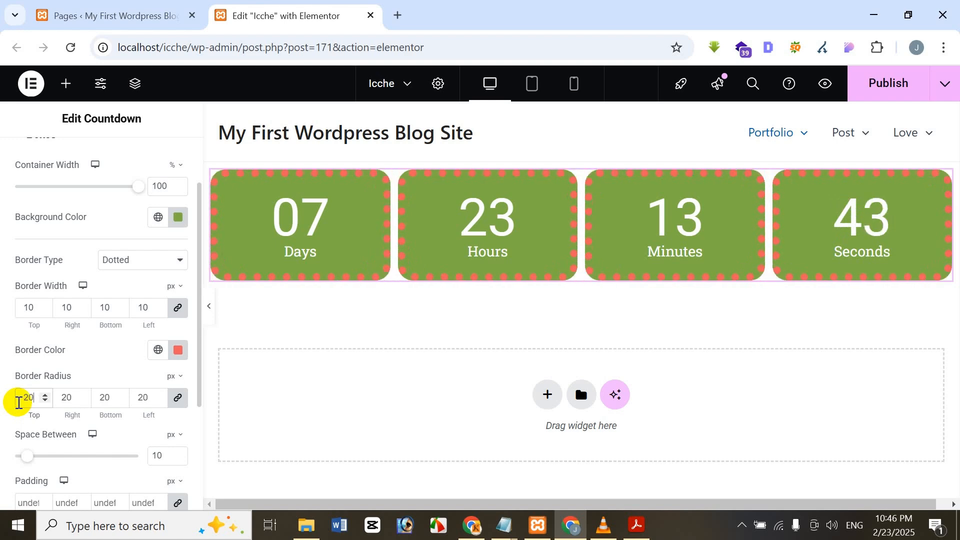
# Set the space between the boxes to 18 px, try 60 px padding, and set the padding to 20 px on all sides.
pyautogui.scroll(-1, 142, 400)
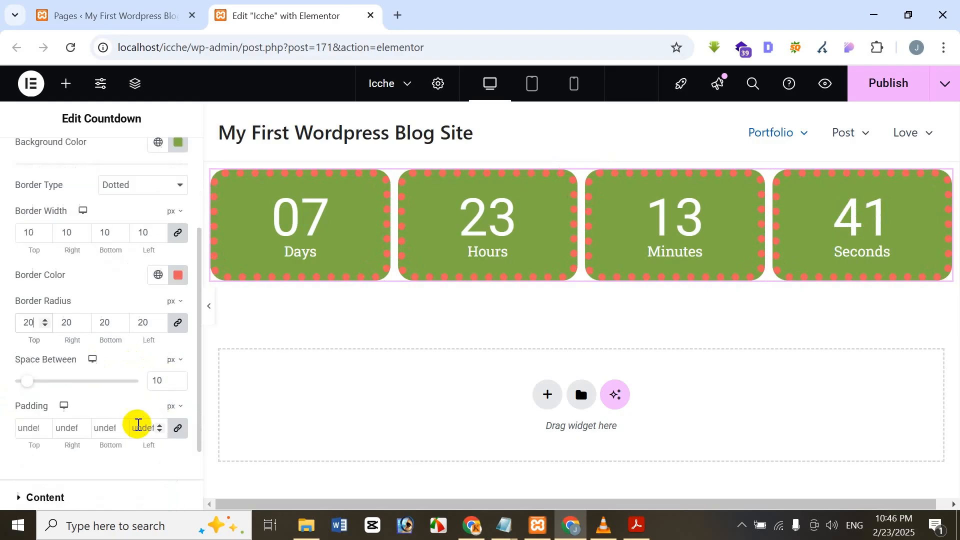
pyautogui.moveTo(45, 386); pyautogui.dragTo(37, 339)
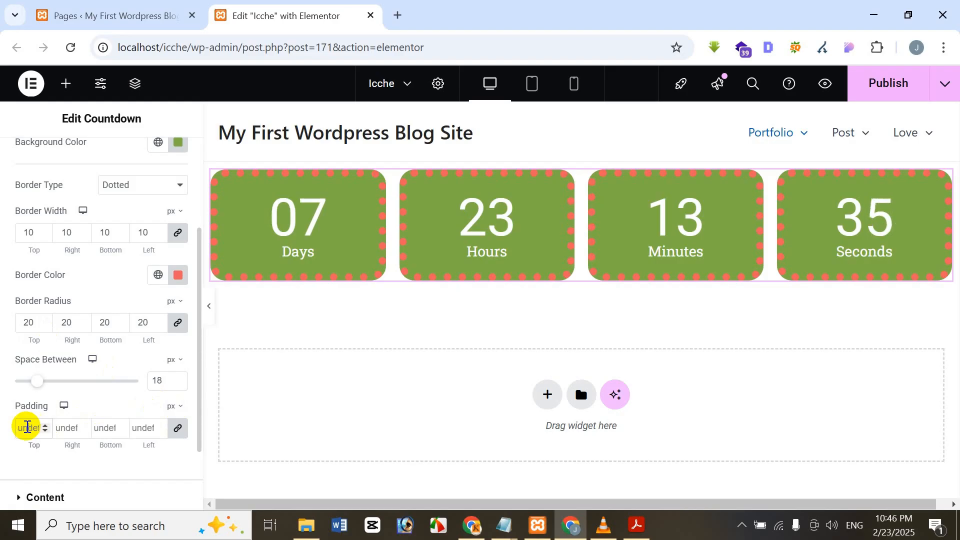
pyautogui.click(27, 427)
pyautogui.write('60')
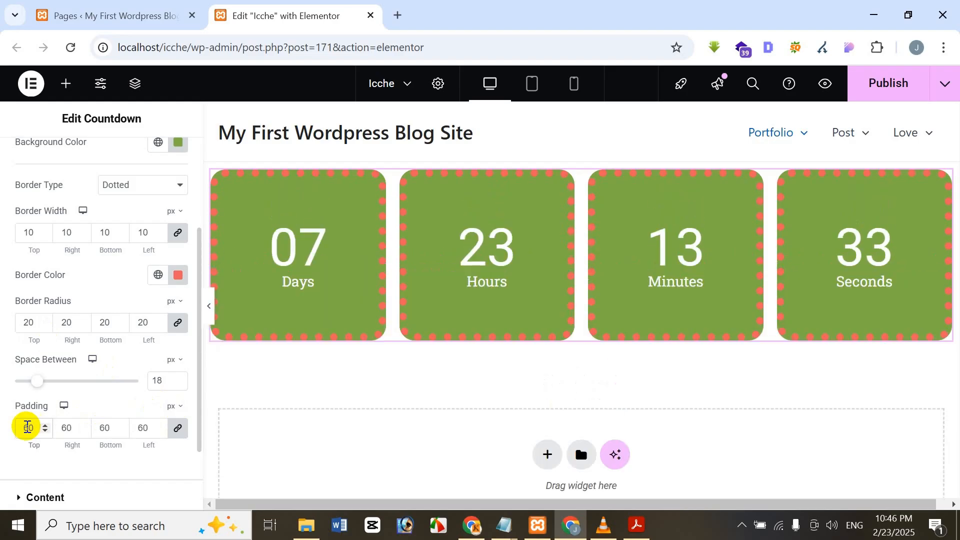
pyautogui.press('BackSpace')
pyautogui.press('BackSpace')
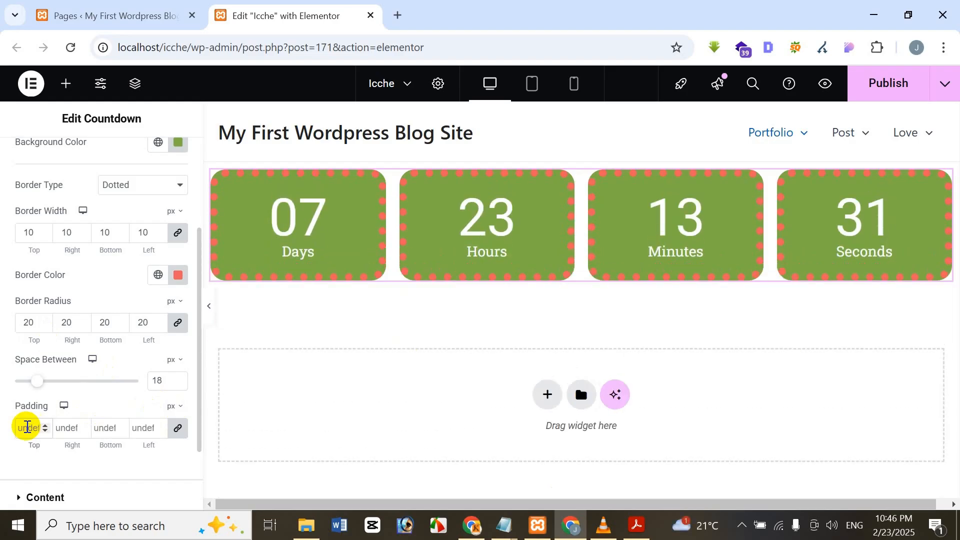
pyautogui.write('20')
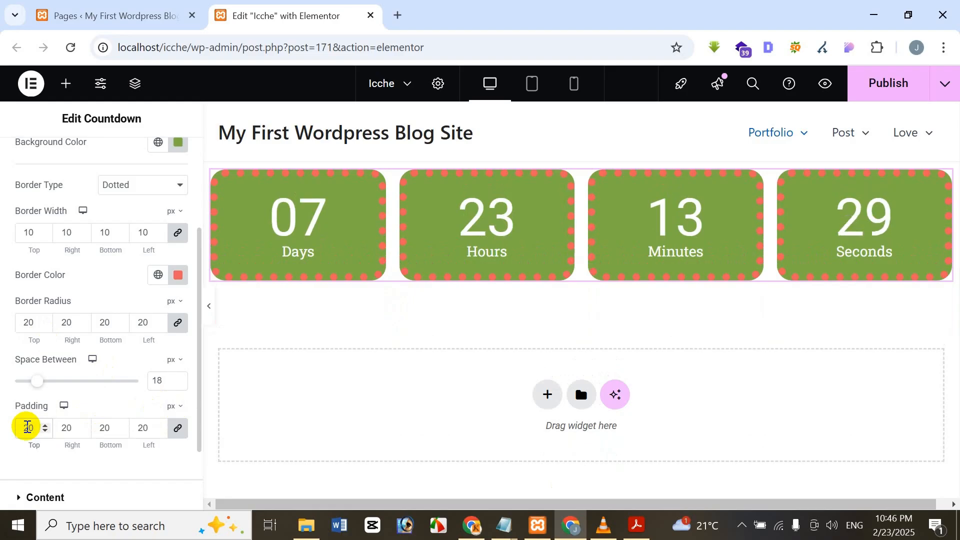
# Try muted red (#925A5A), greens #5A9272 and #3CC576, and white (#FFFFFF) as the countdown digits' color.
pyautogui.scroll(-2, 75, 417)
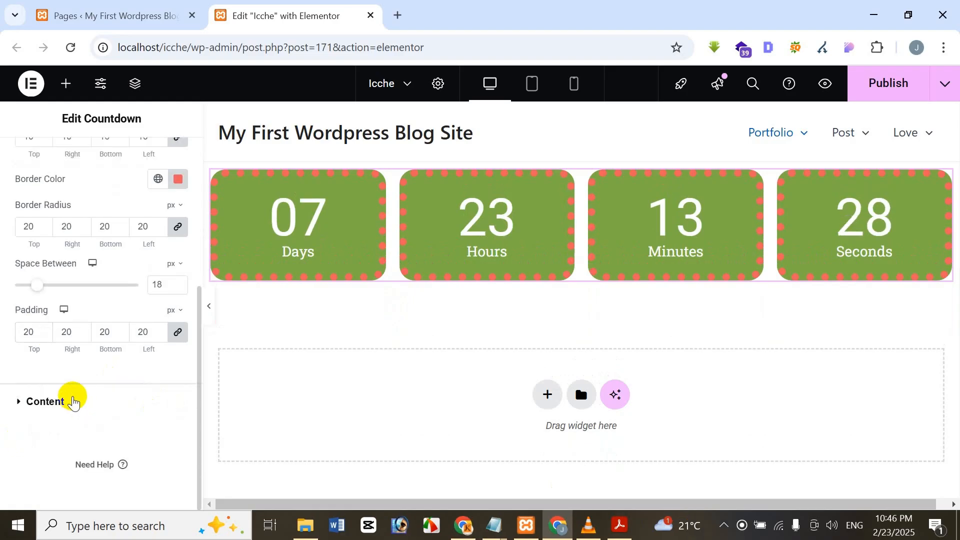
pyautogui.click(72, 401)
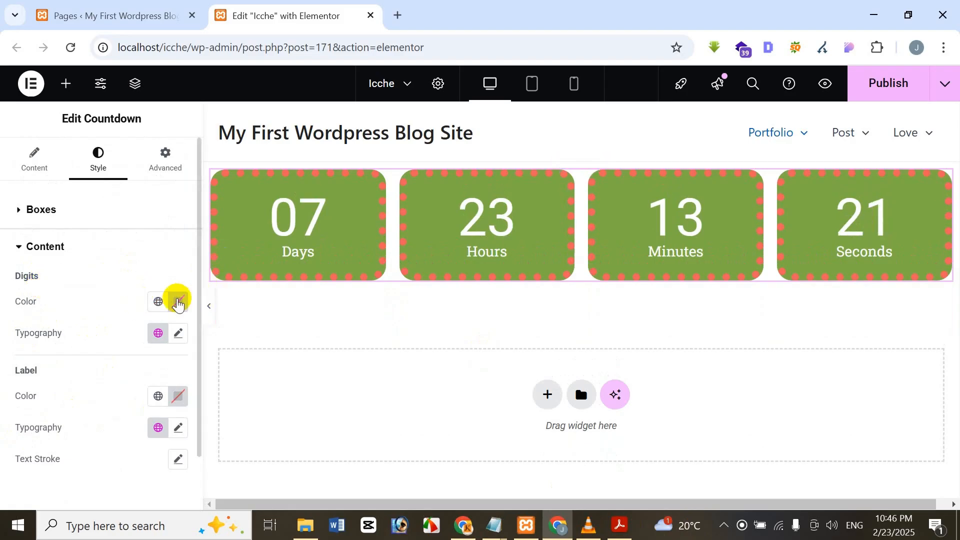
pyautogui.click(179, 301)
pyautogui.click(337, 279)
pyautogui.click(274, 284)
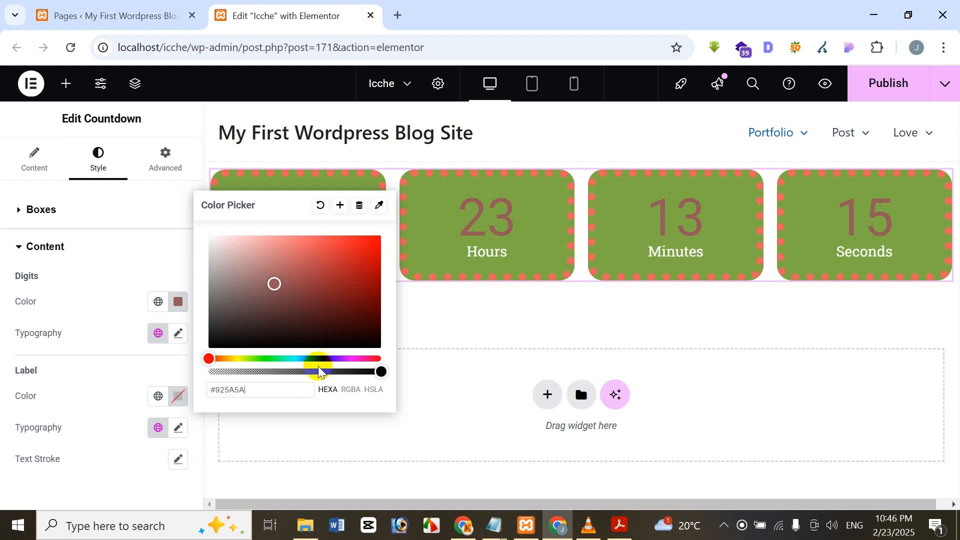
pyautogui.click(279, 356)
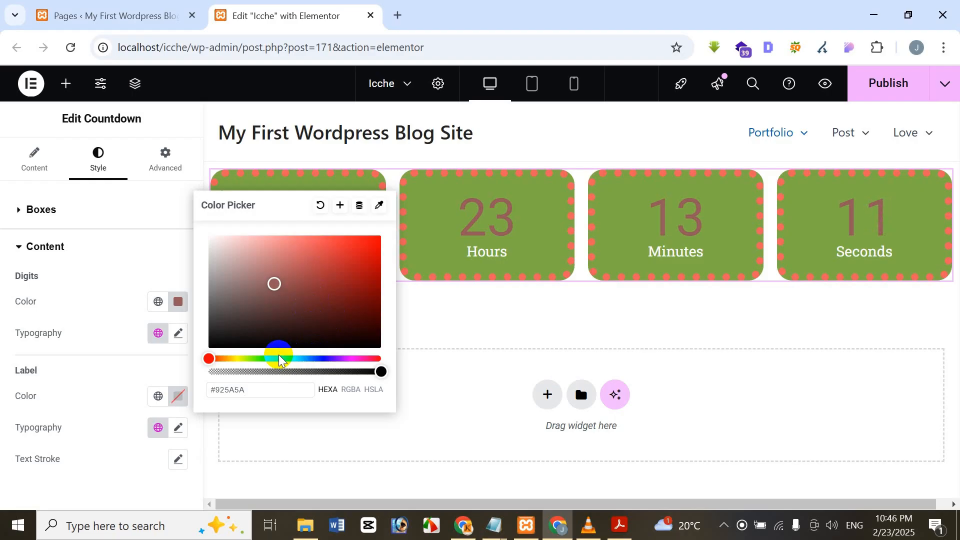
pyautogui.click(278, 356)
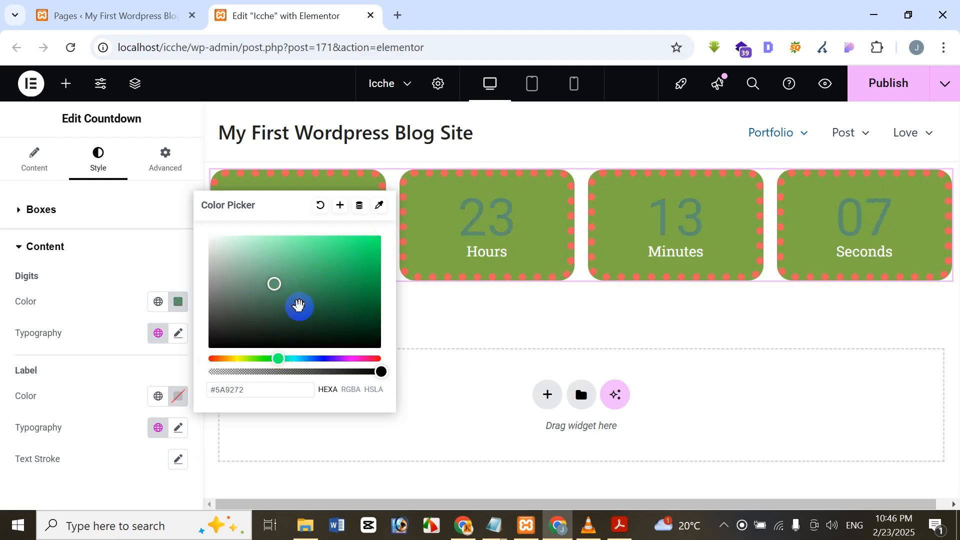
pyautogui.moveTo(298, 305); pyautogui.dragTo(327, 261)
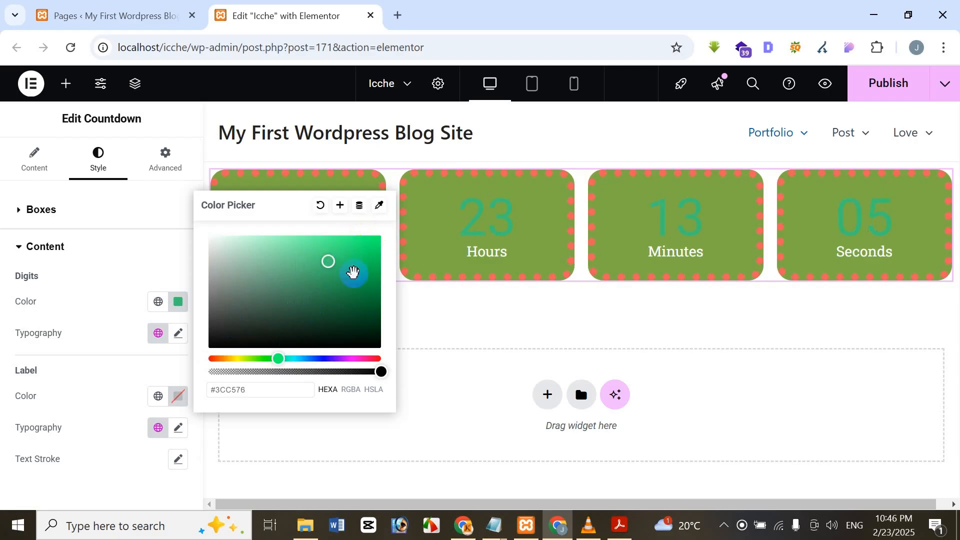
pyautogui.moveTo(330, 278); pyautogui.dragTo(123, 131)
pyautogui.click(175, 122)
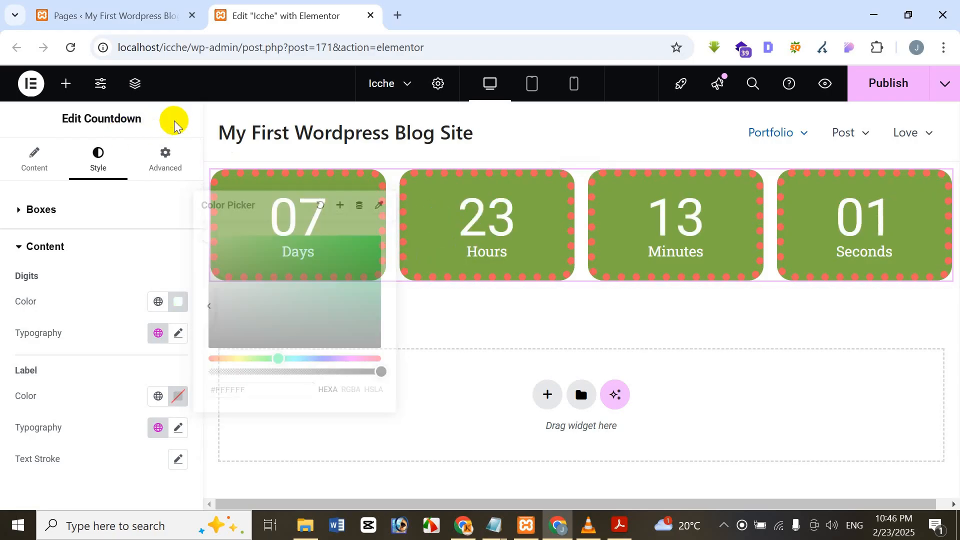
# Set the countdown digits' color to a bright green.
pyautogui.click(178, 310)
pyautogui.moveTo(307, 278); pyautogui.dragTo(374, 239)
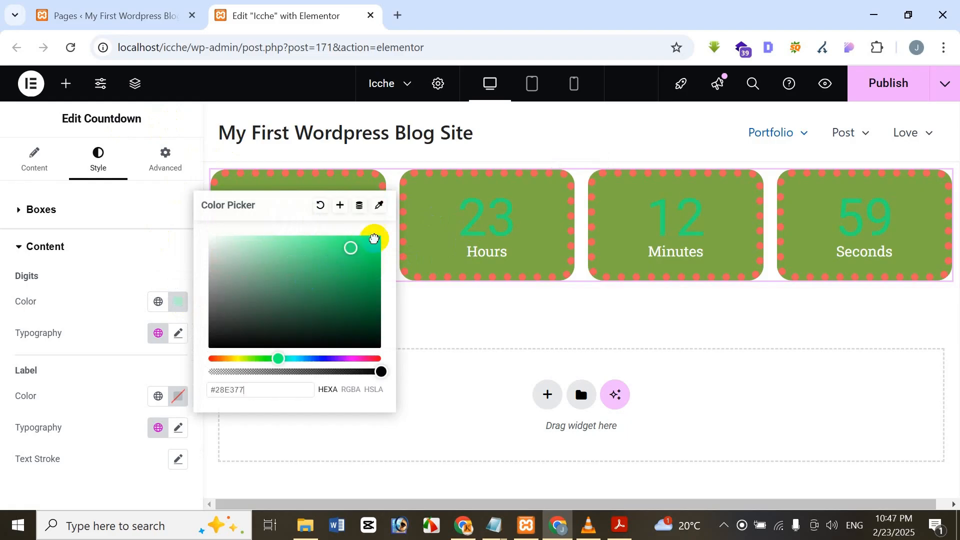
pyautogui.click(186, 120)
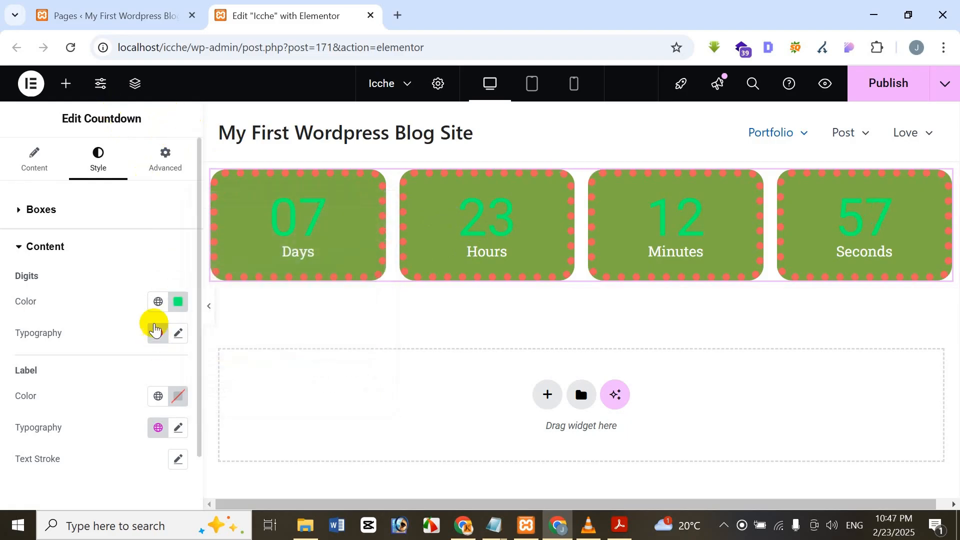
# Set the countdown digits' font family to Rozha One and their size to 92 px.
pyautogui.click(179, 335)
pyautogui.click(140, 413)
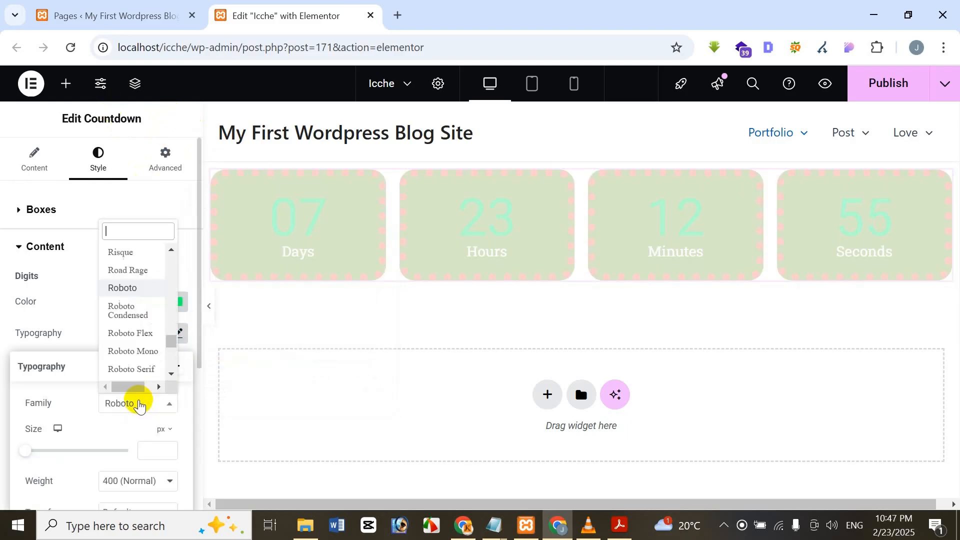
pyautogui.scroll(-3, 128, 330)
pyautogui.click(128, 333)
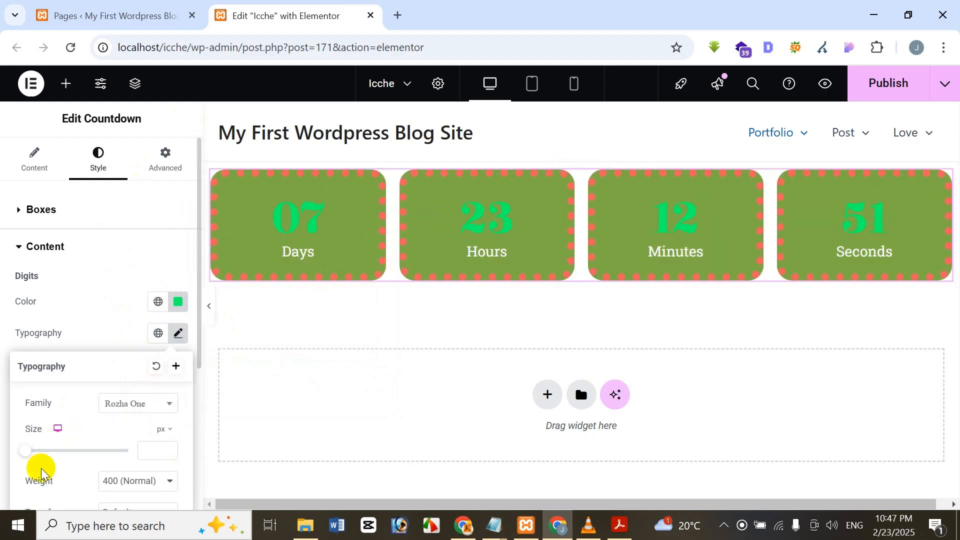
pyautogui.moveTo(27, 451); pyautogui.dragTo(77, 465)
pyautogui.scroll(-1, 83, 454)
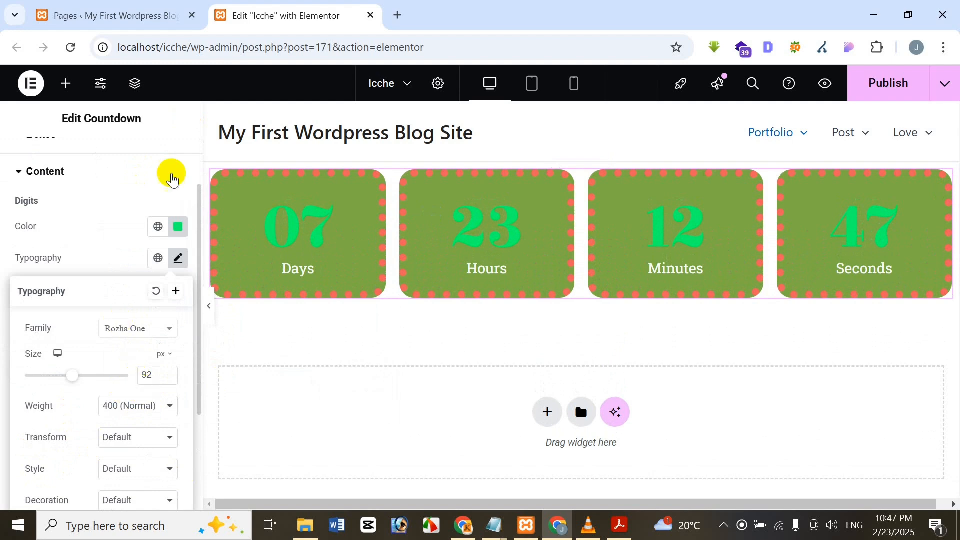
pyautogui.click(178, 118)
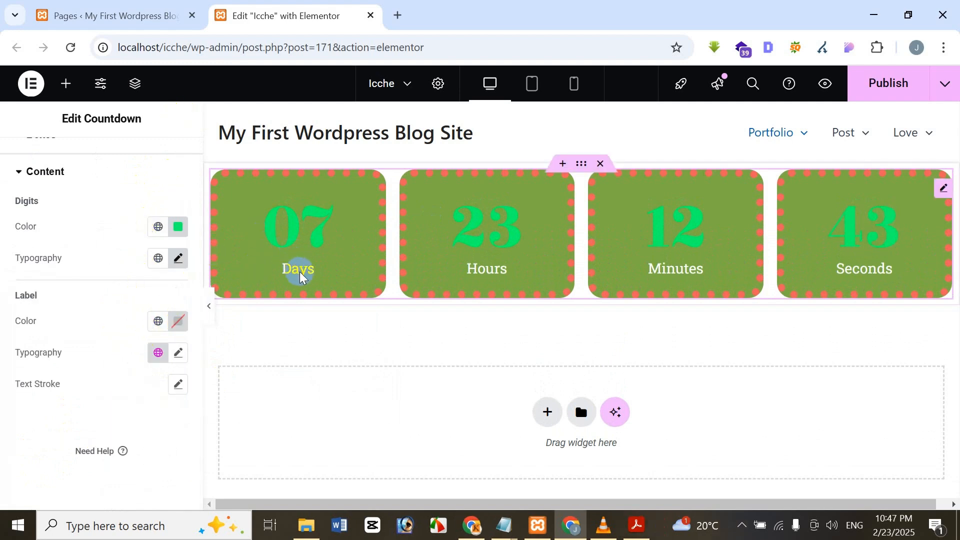
# Set the countdown labels' color to a strong blue (#0615D6).
pyautogui.click(178, 321)
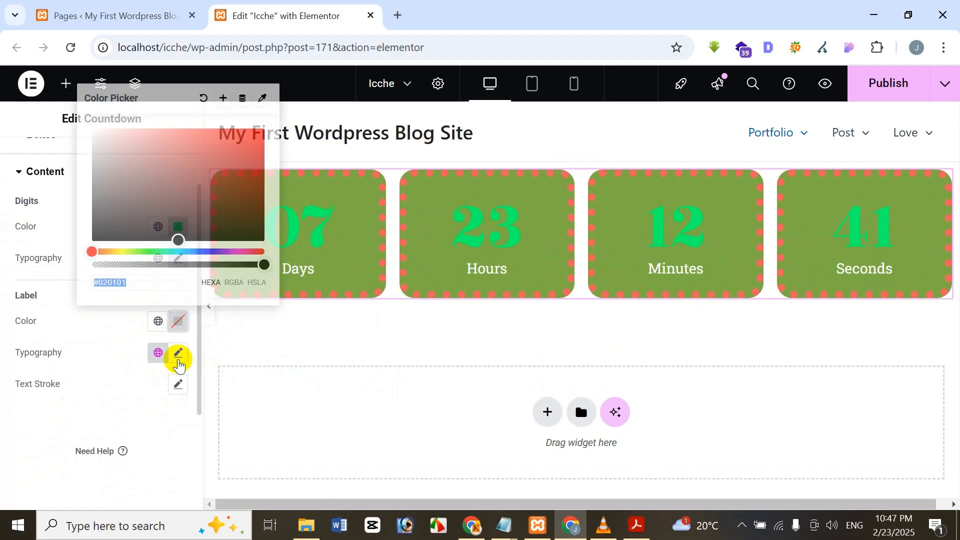
pyautogui.click(204, 252)
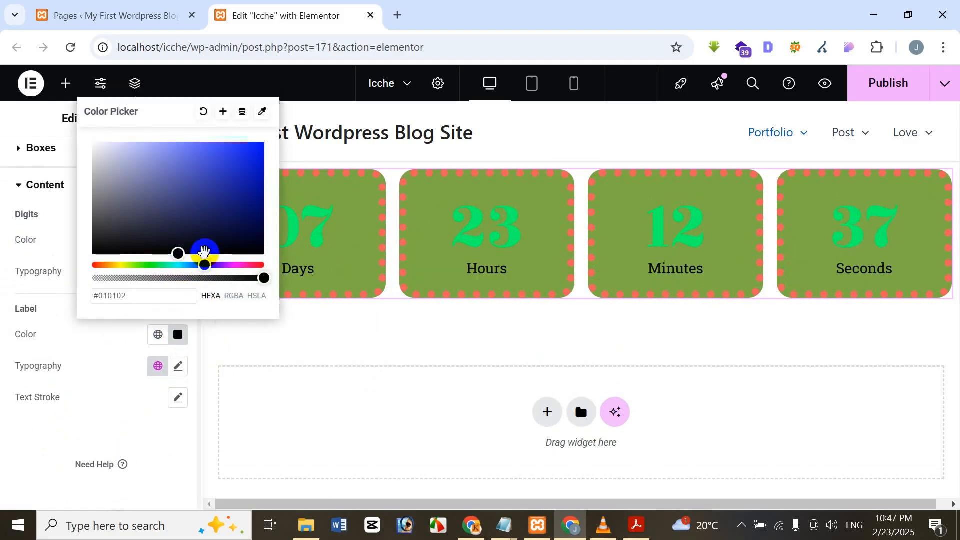
pyautogui.click(209, 207)
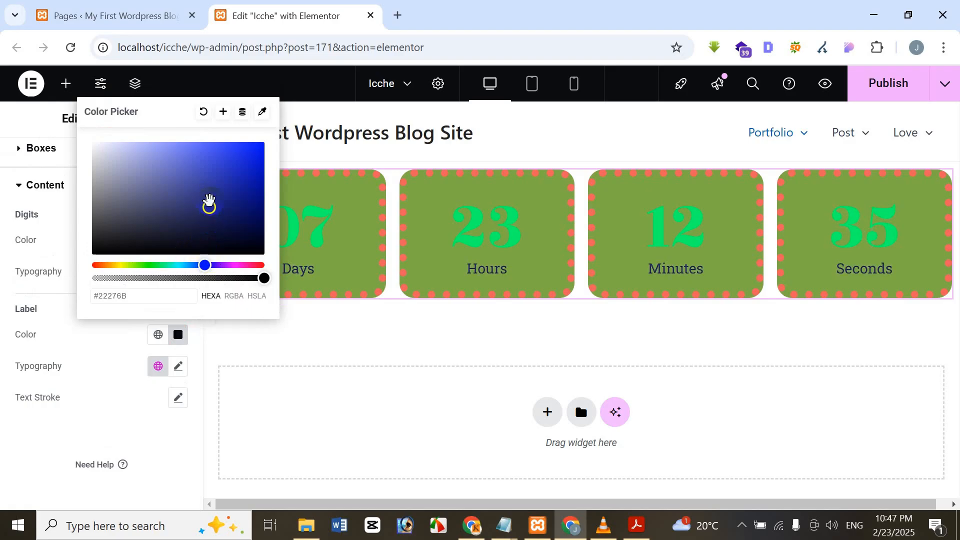
pyautogui.moveTo(229, 169); pyautogui.dragTo(259, 160)
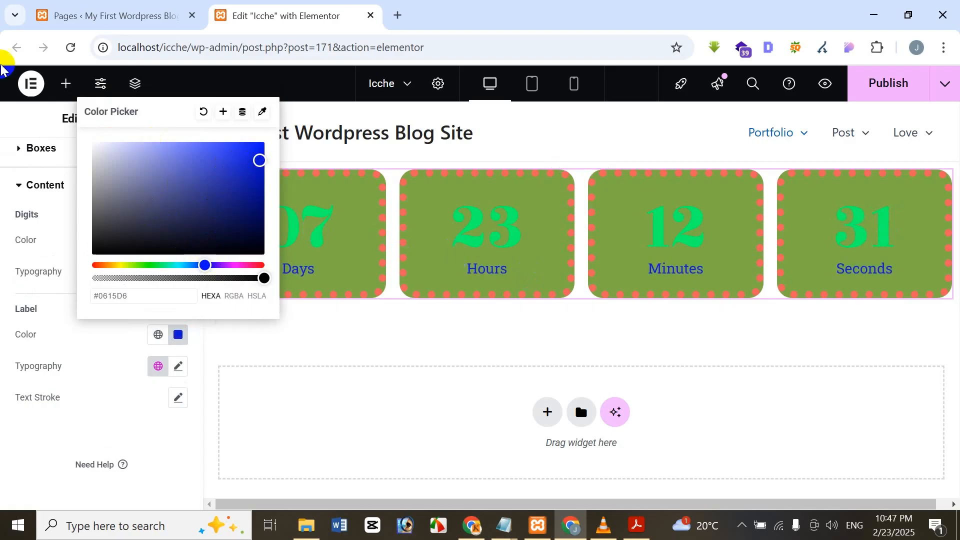
pyautogui.click(30, 123)
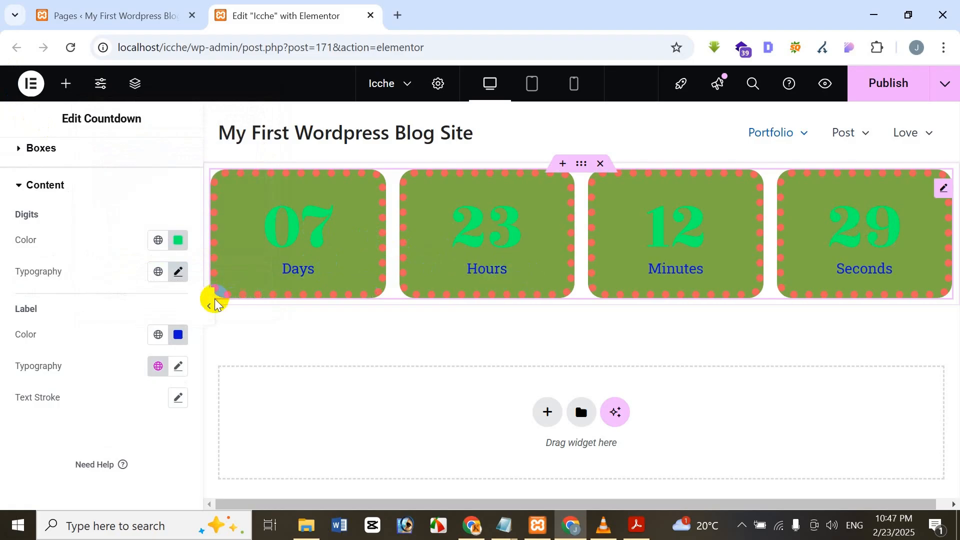
# Set the countdown labels' font family to Rubik Dirt and their size to 41 px.
pyautogui.click(179, 366)
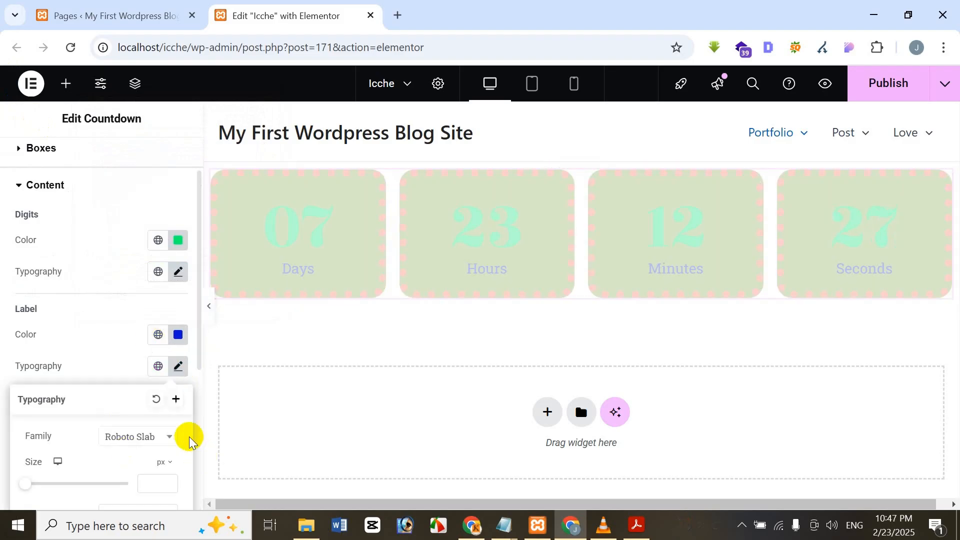
pyautogui.click(171, 436)
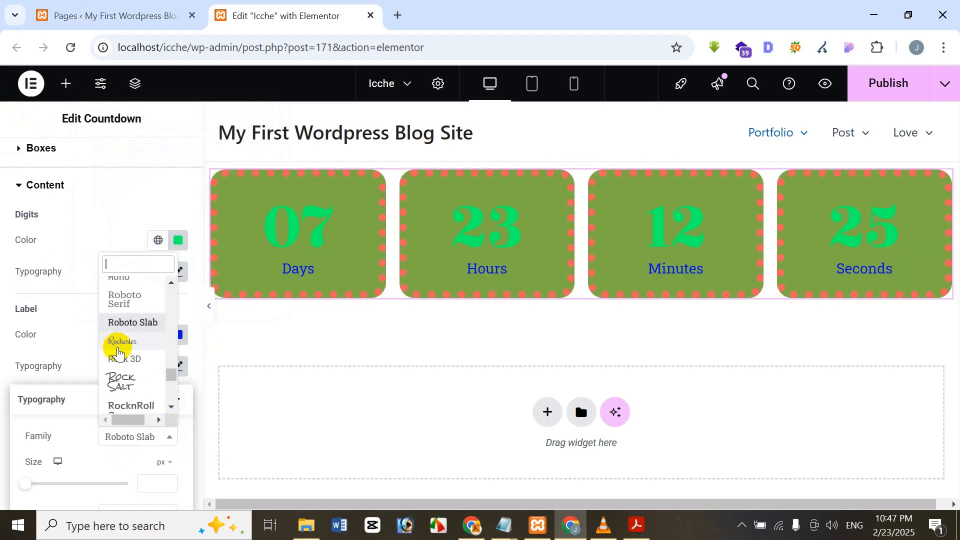
pyautogui.scroll(-5, 118, 351)
pyautogui.click(118, 342)
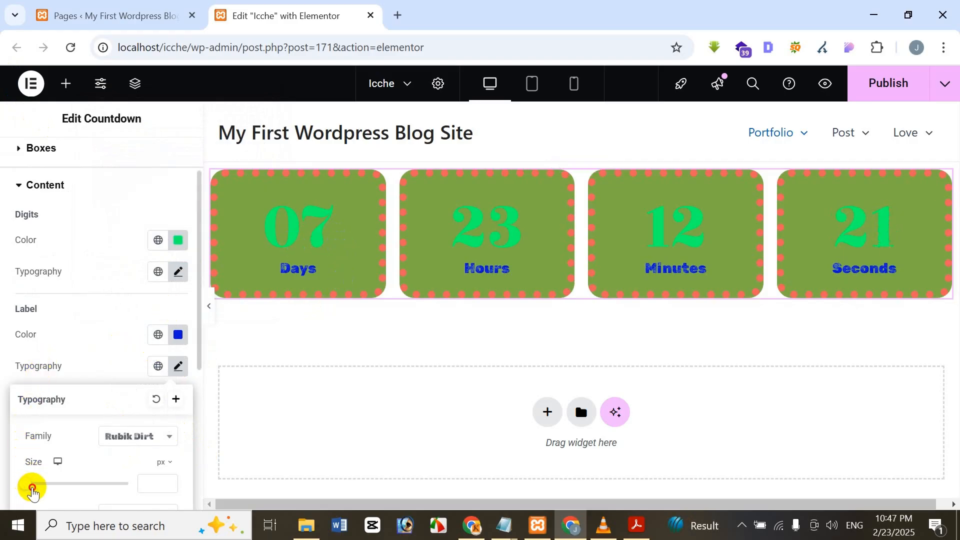
pyautogui.moveTo(33, 493); pyautogui.dragTo(47, 494)
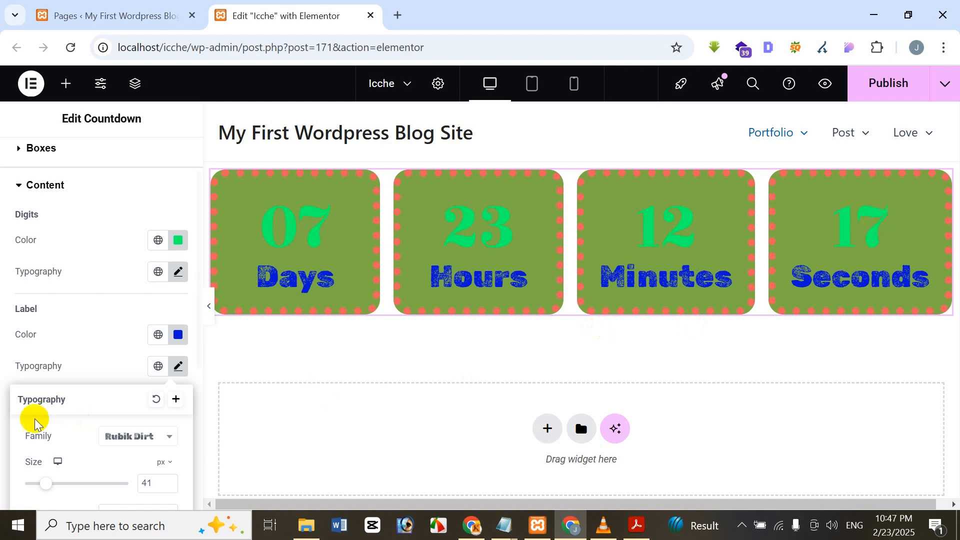
pyautogui.scroll(-2, 149, 463)
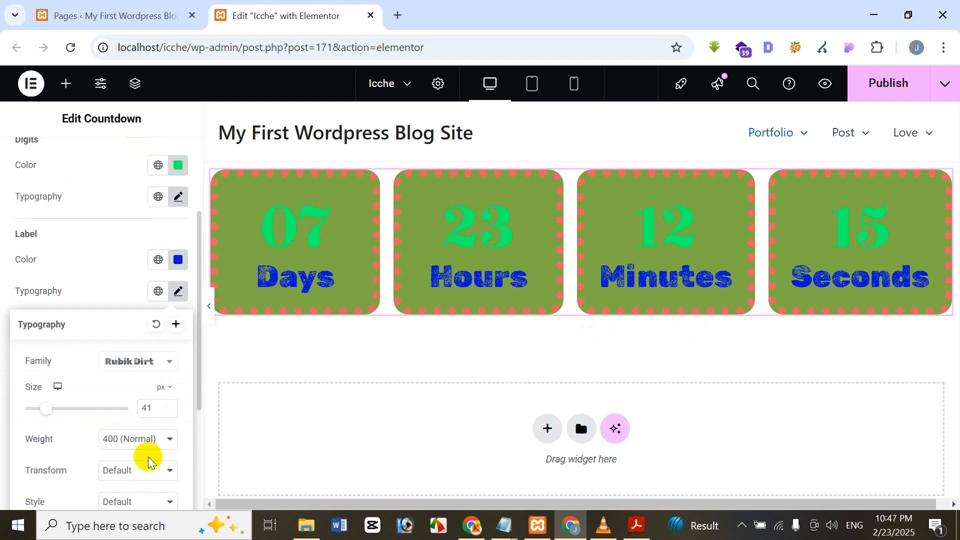
pyautogui.scroll(-5, 148, 462)
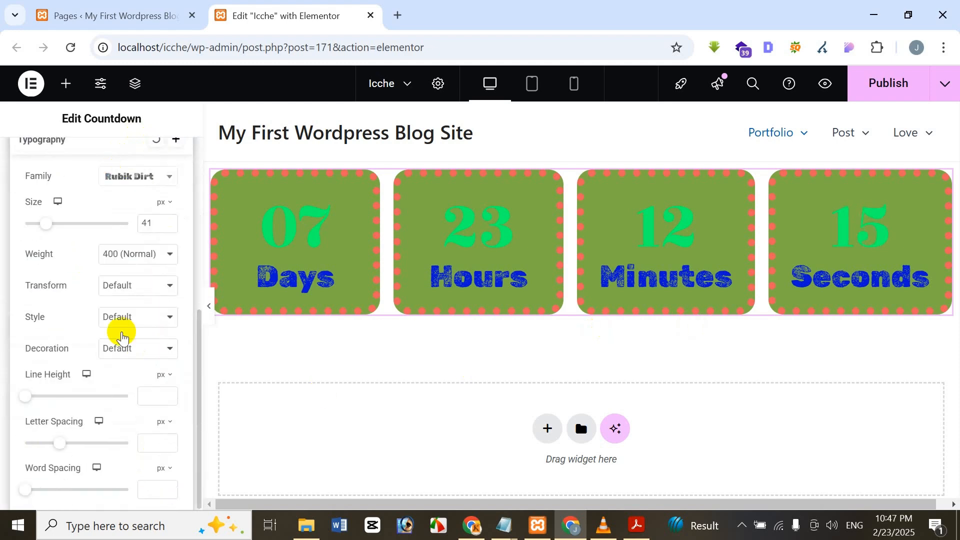
pyautogui.click(171, 121)
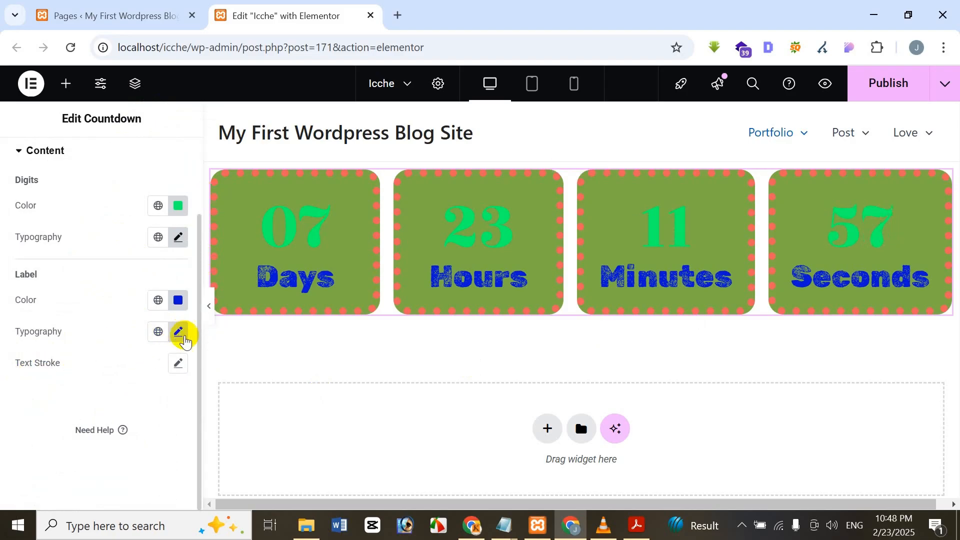
# Add a 1 px text stroke to the countdown labels and color the stroke muted reddish brown.
pyautogui.click(178, 363)
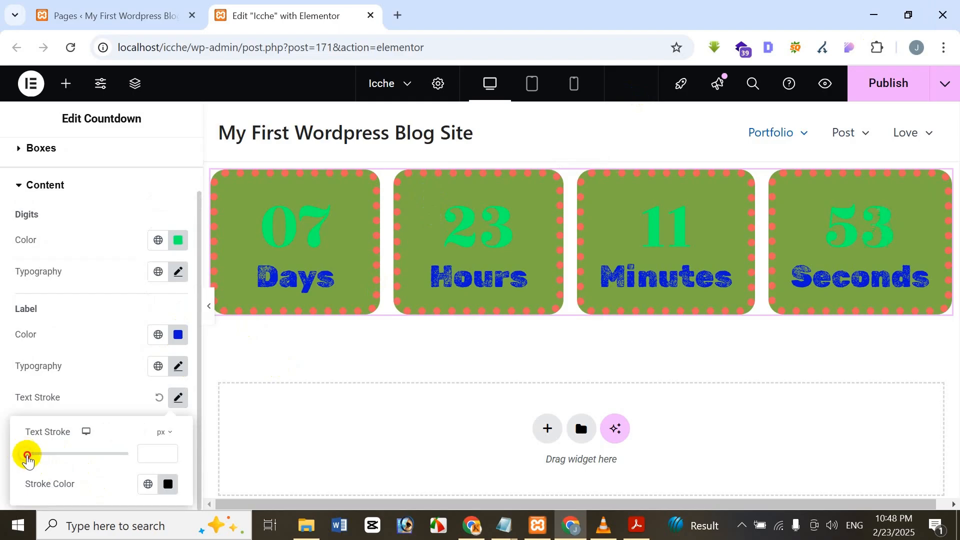
pyautogui.moveTo(28, 460)
pyautogui.mouseDown()
pyautogui.moveTo(100, 476)
pyautogui.moveTo(60, 475)
pyautogui.moveTo(86, 458)
pyautogui.moveTo(40, 453)
pyautogui.moveTo(2, 465)
pyautogui.moveTo(47, 442)
pyautogui.moveTo(26, 430)
pyautogui.moveTo(32, 425)
pyautogui.moveTo(103, 406)
pyautogui.moveTo(27, 401)
pyautogui.moveTo(35, 397)
pyautogui.mouseUp()
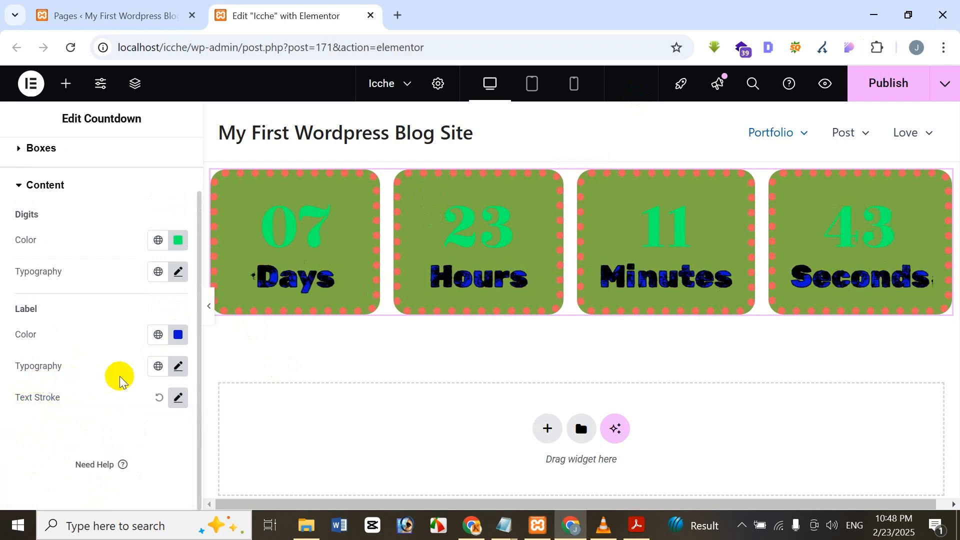
pyautogui.click(179, 398)
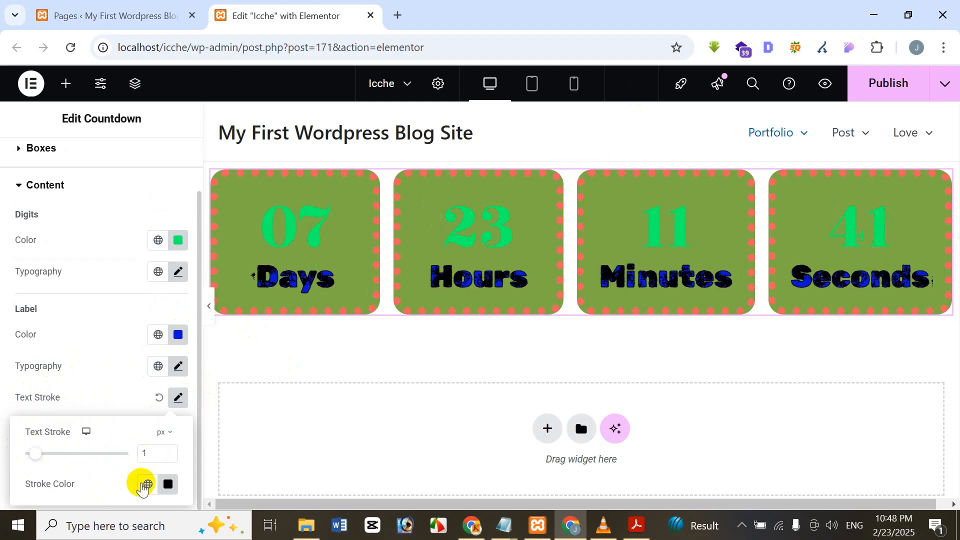
pyautogui.click(168, 484)
pyautogui.moveTo(152, 359)
pyautogui.mouseDown()
pyautogui.moveTo(158, 313)
pyautogui.moveTo(107, 298)
pyautogui.moveTo(142, 339)
pyautogui.mouseUp()
pyautogui.click(53, 458)
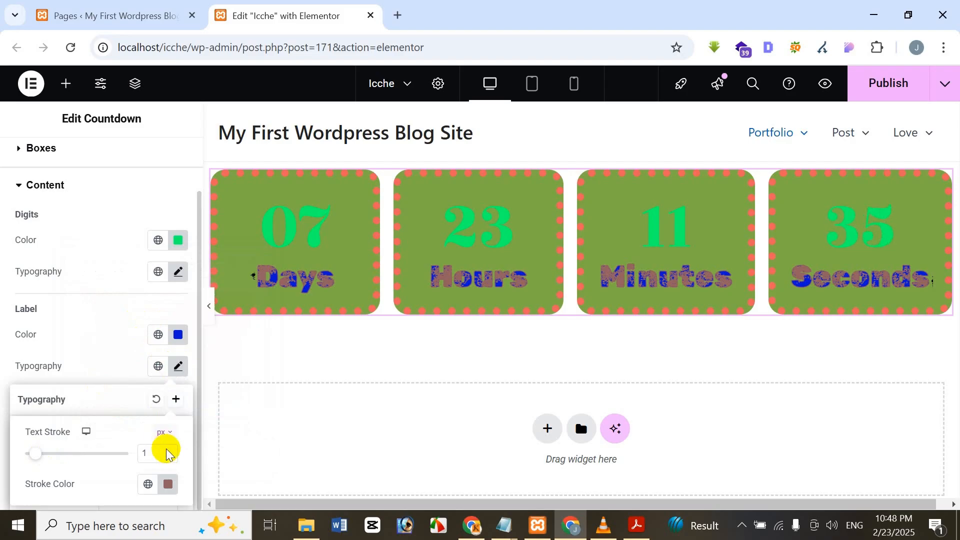
# Try the Rubik Vinyl font on the countdown labels, and set their font family to Sahitya.
pyautogui.click(180, 368)
pyautogui.click(179, 369)
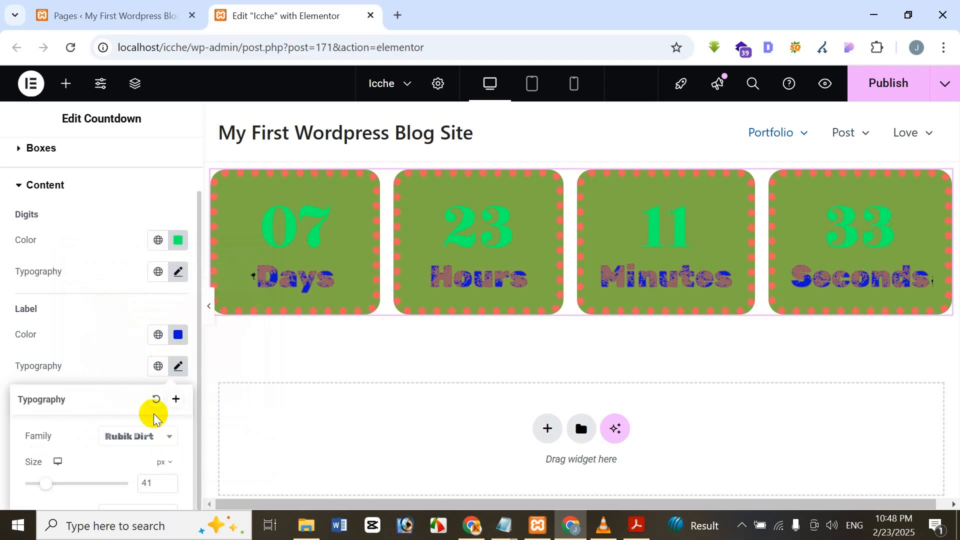
pyautogui.click(155, 437)
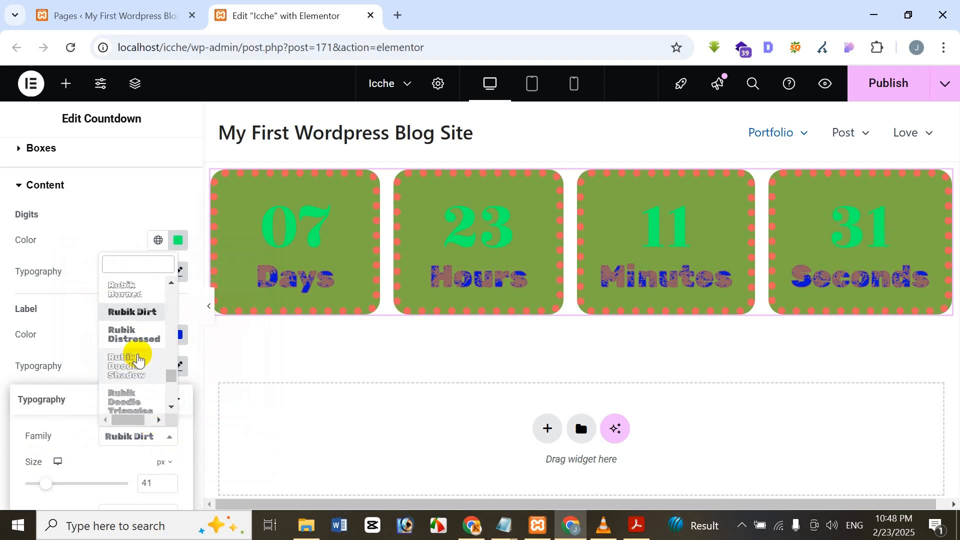
pyautogui.scroll(-10, 138, 358)
pyautogui.click(138, 358)
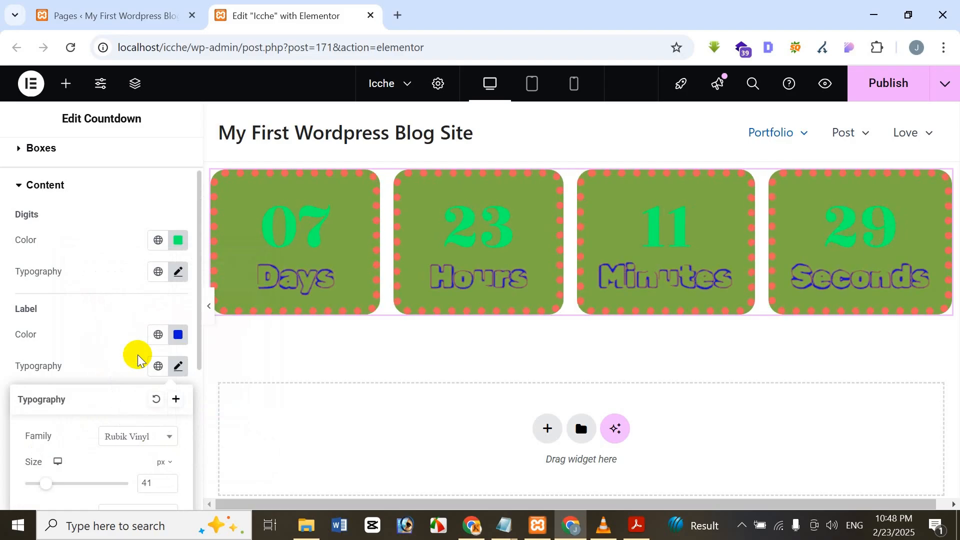
pyautogui.click(131, 436)
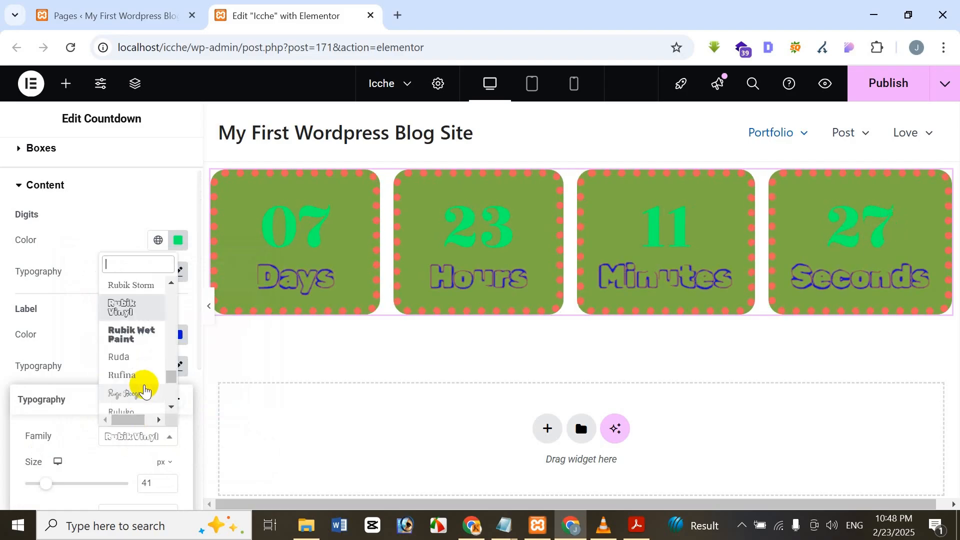
pyautogui.scroll(-4, 144, 391)
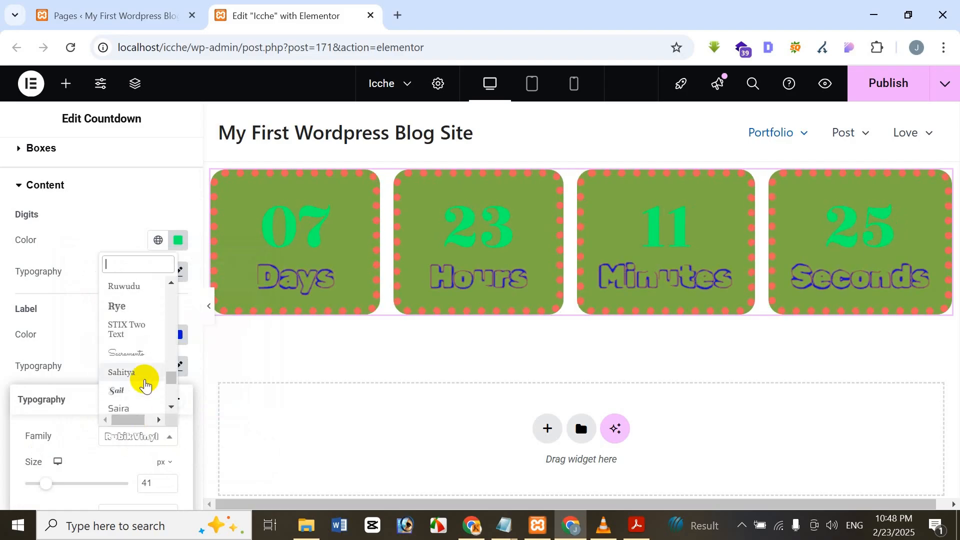
pyautogui.click(144, 379)
pyautogui.click(171, 116)
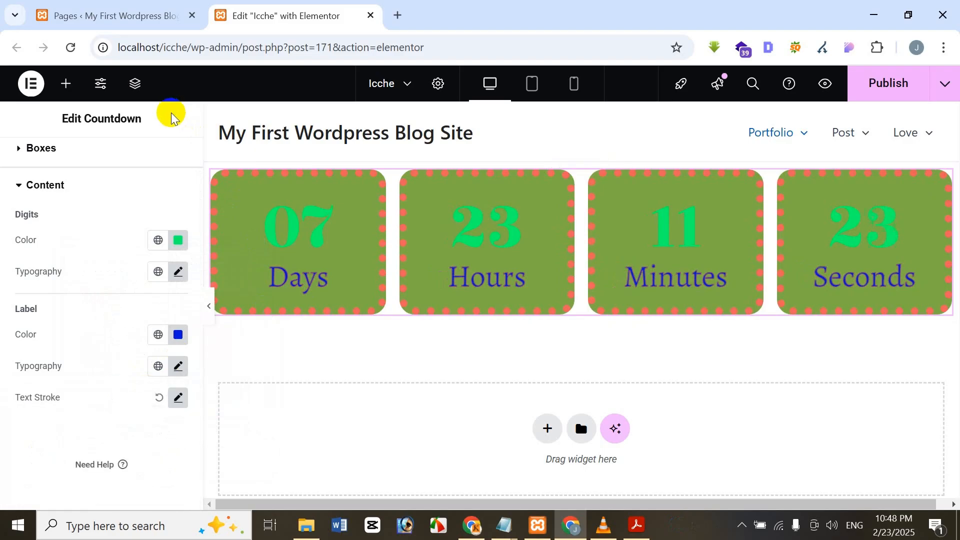
# Set the countdown labels' font weight to 800 (Extra Bold).
pyautogui.click(179, 366)
pyautogui.scroll(-3, 137, 465)
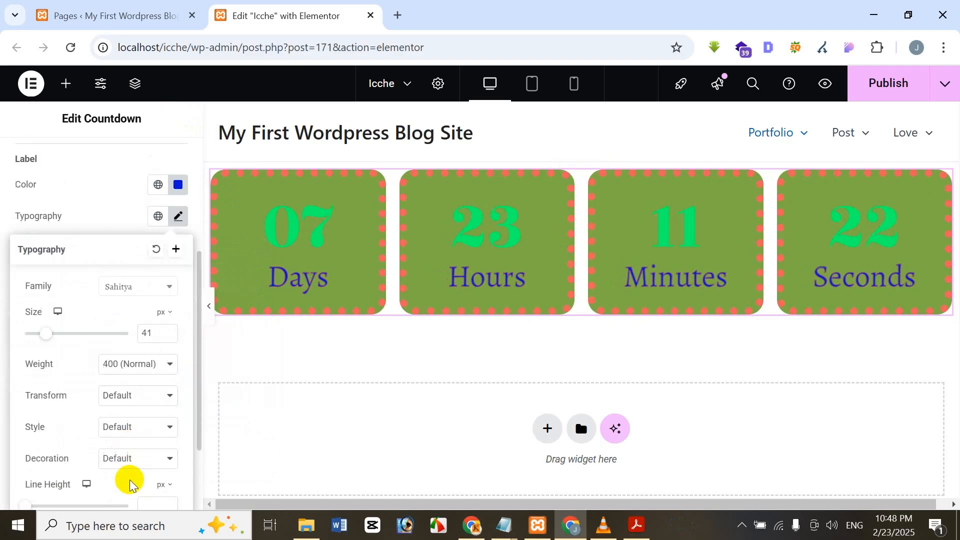
pyautogui.click(135, 397)
pyautogui.click(139, 365)
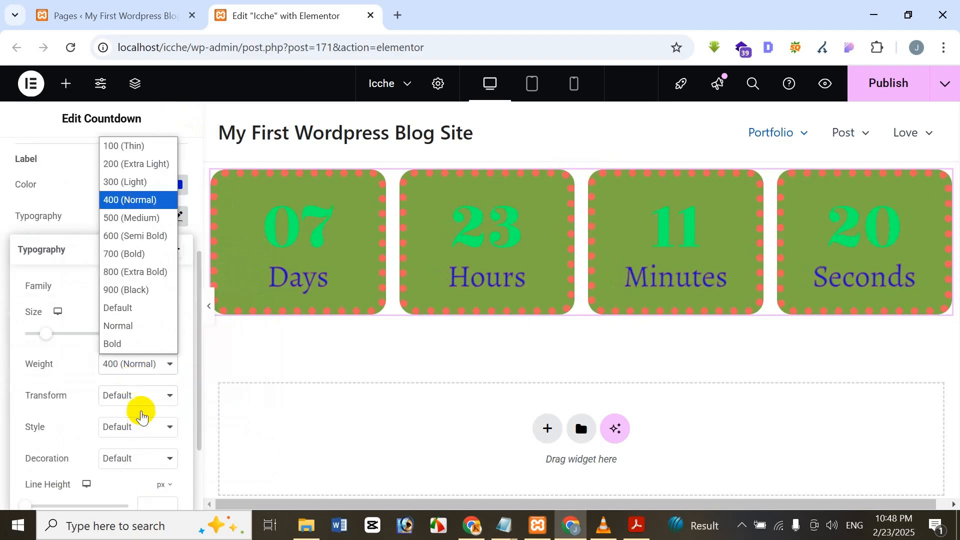
pyautogui.click(146, 272)
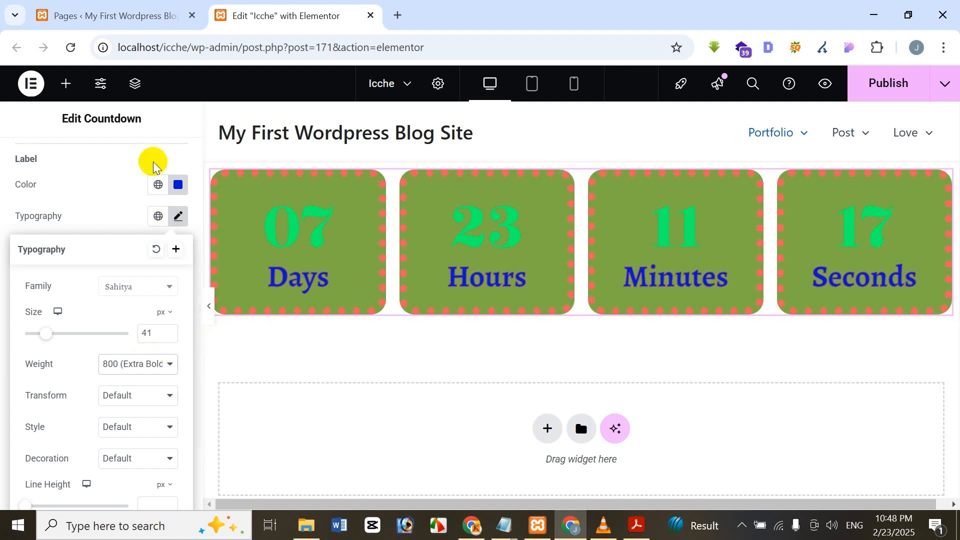
pyautogui.click(160, 116)
# Try to adjust the width of the countdown labels' text stroke.
pyautogui.click(176, 248)
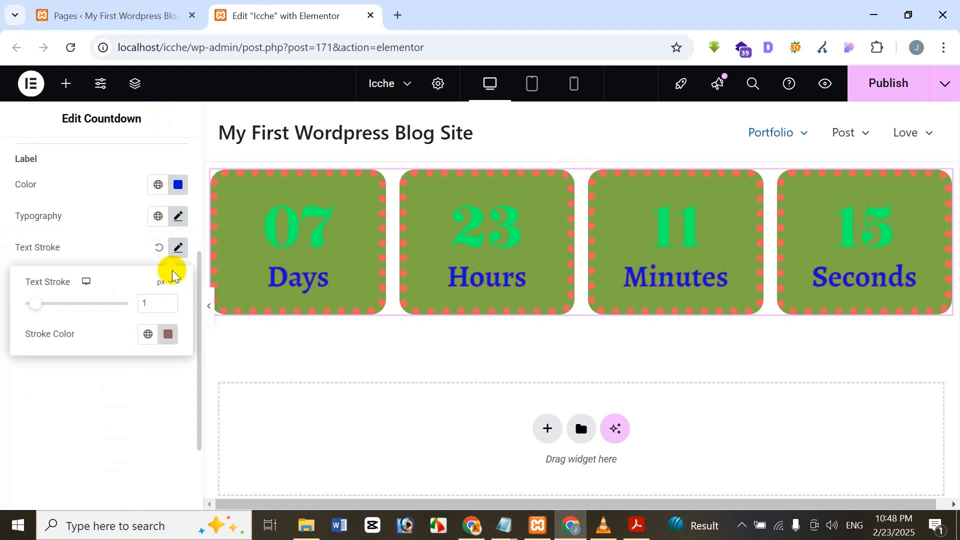
pyautogui.moveTo(34, 302)
pyautogui.mouseDown()
pyautogui.moveTo(92, 300)
pyautogui.moveTo(143, 323)
pyautogui.moveTo(28, 334)
pyautogui.mouseUp()
pyautogui.click(32, 334)
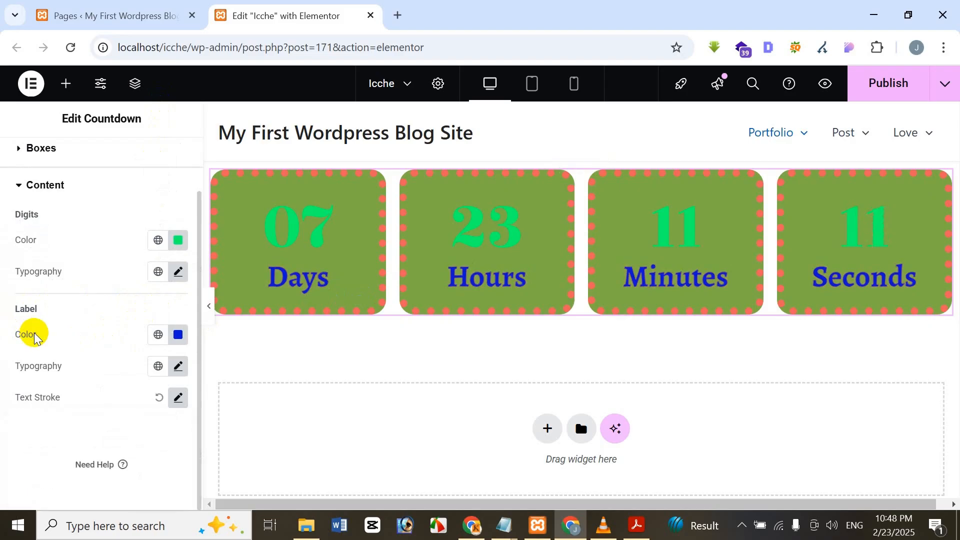
# Change the countdown labels' text stroke color to bright magenta #FC08FF and collapse the content style settings.
pyautogui.click(177, 401)
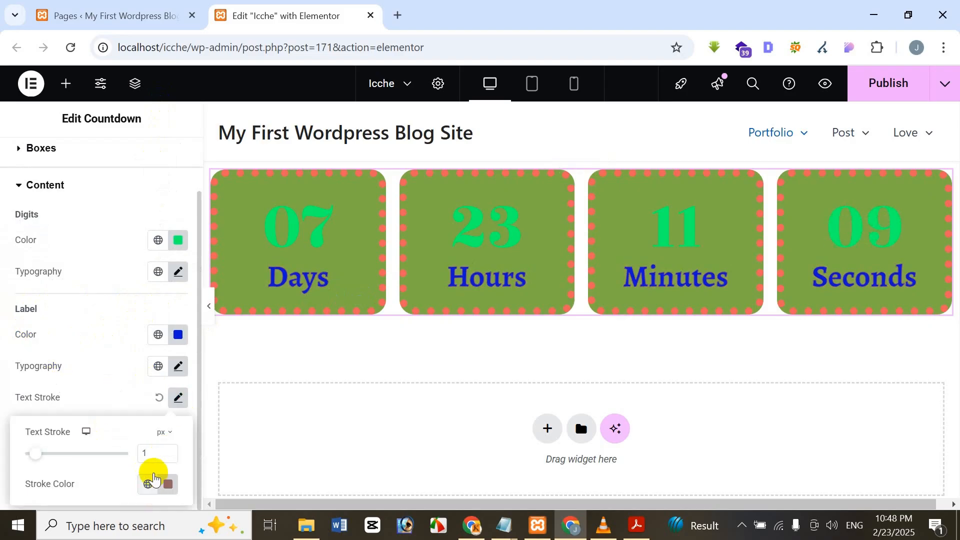
pyautogui.click(168, 483)
pyautogui.moveTo(173, 411); pyautogui.dragTo(117, 415)
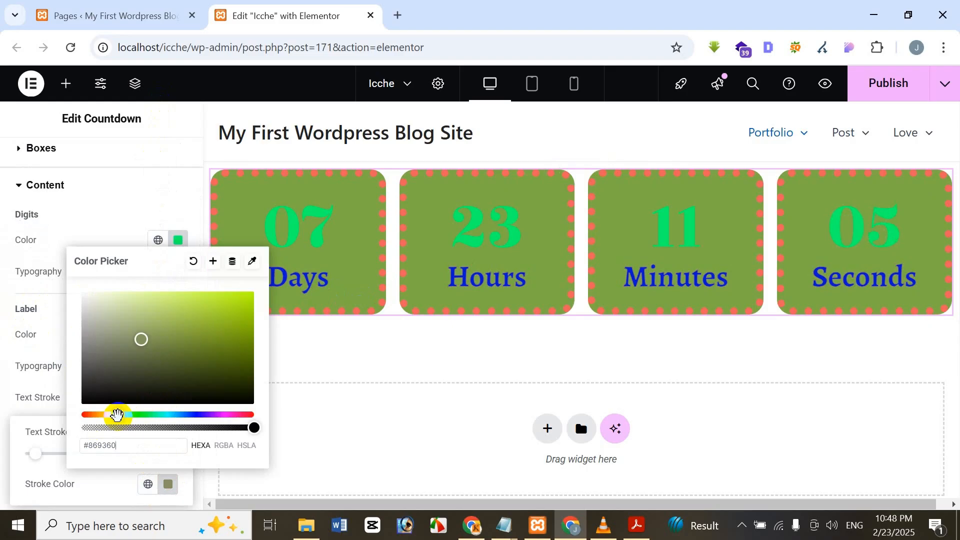
pyautogui.moveTo(206, 344); pyautogui.dragTo(266, 311)
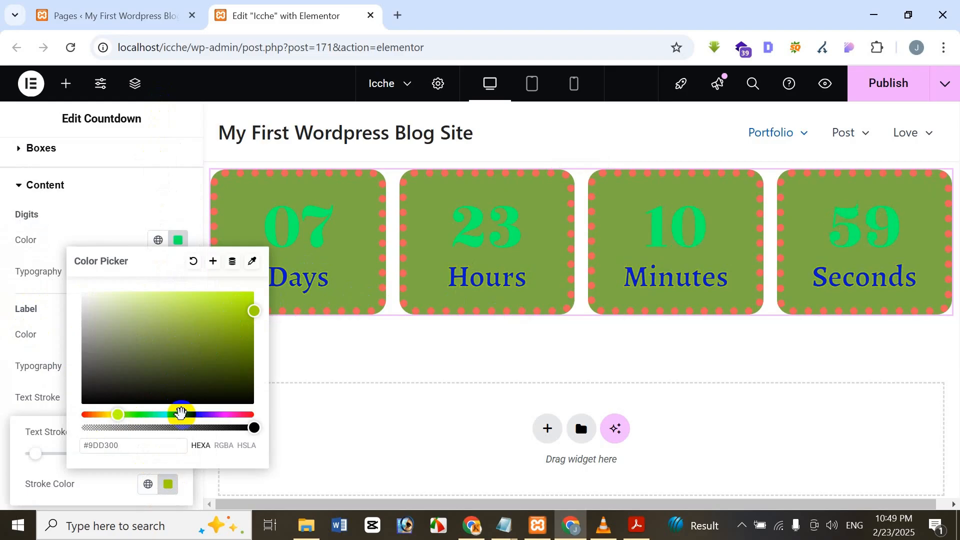
pyautogui.moveTo(186, 412); pyautogui.dragTo(225, 415)
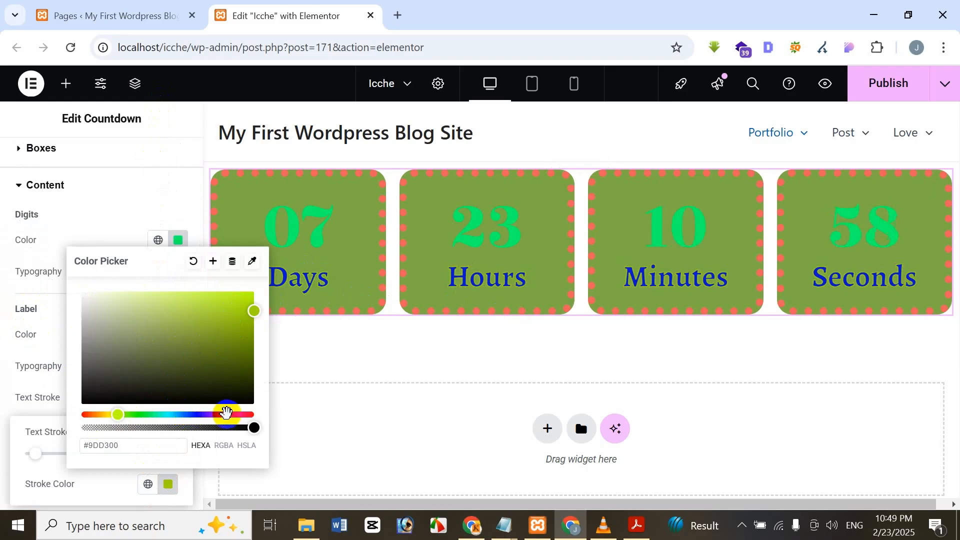
pyautogui.click(238, 327)
pyautogui.moveTo(243, 364)
pyautogui.mouseDown()
pyautogui.moveTo(242, 380)
pyautogui.moveTo(251, 282)
pyautogui.mouseUp()
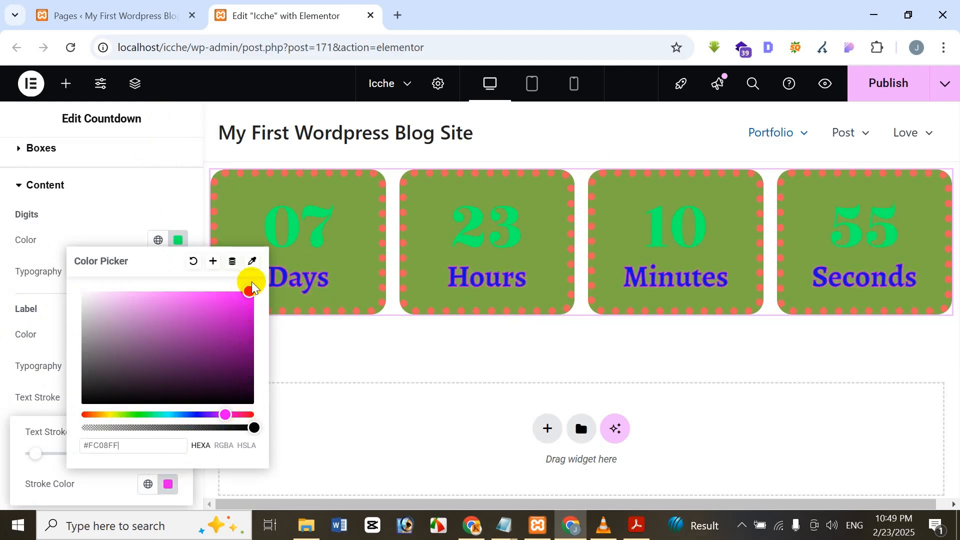
pyautogui.click(173, 121)
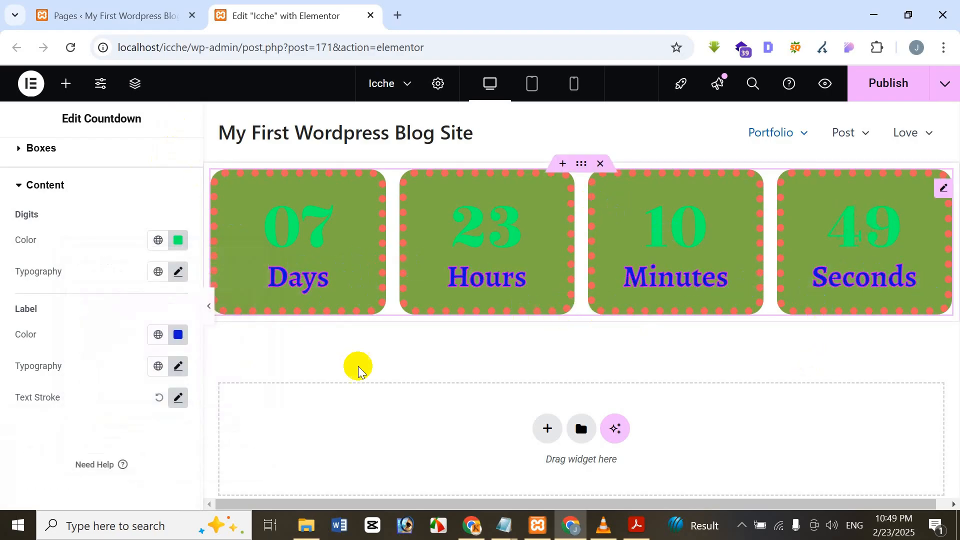
pyautogui.scroll(1, 90, 412)
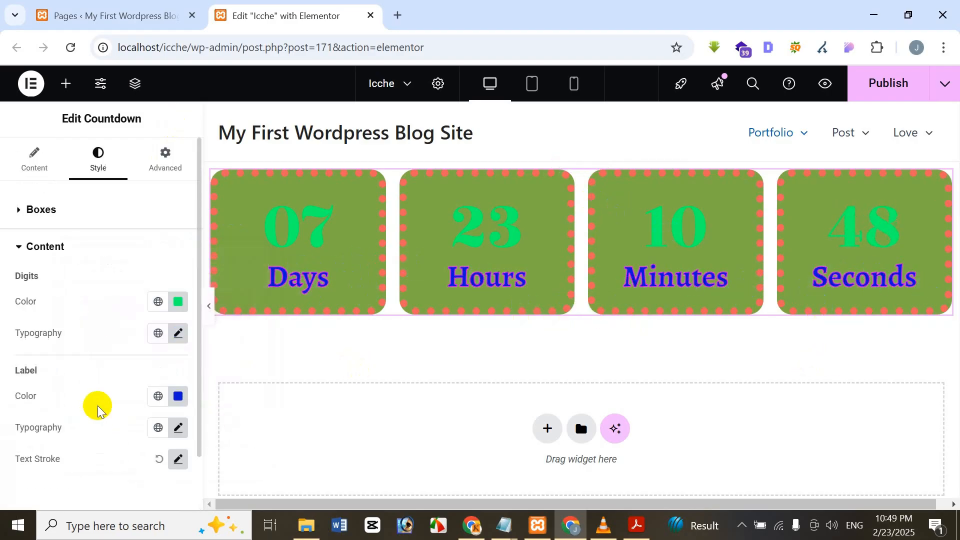
pyautogui.click(75, 250)
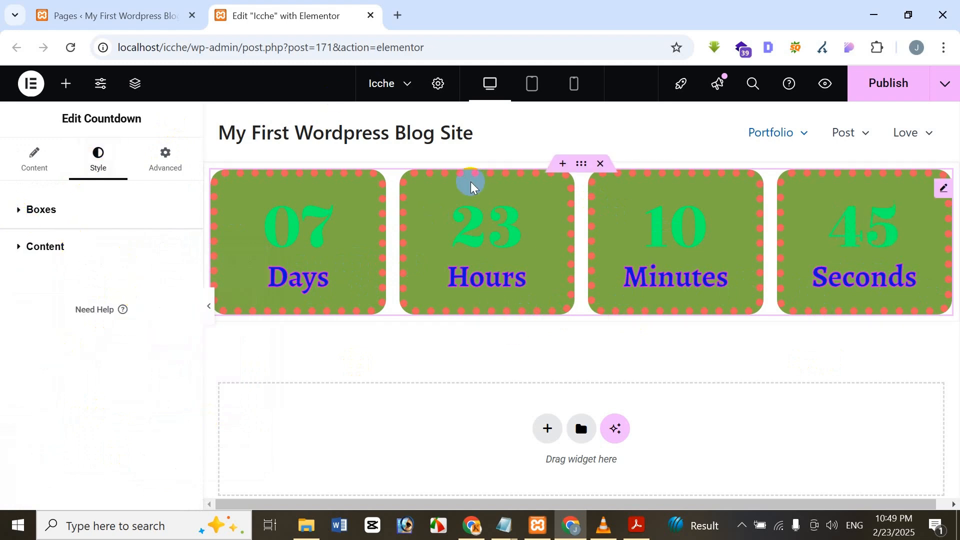
# Change the countdown type from a due date to Evergreen Timer.
pyautogui.click(34, 150)
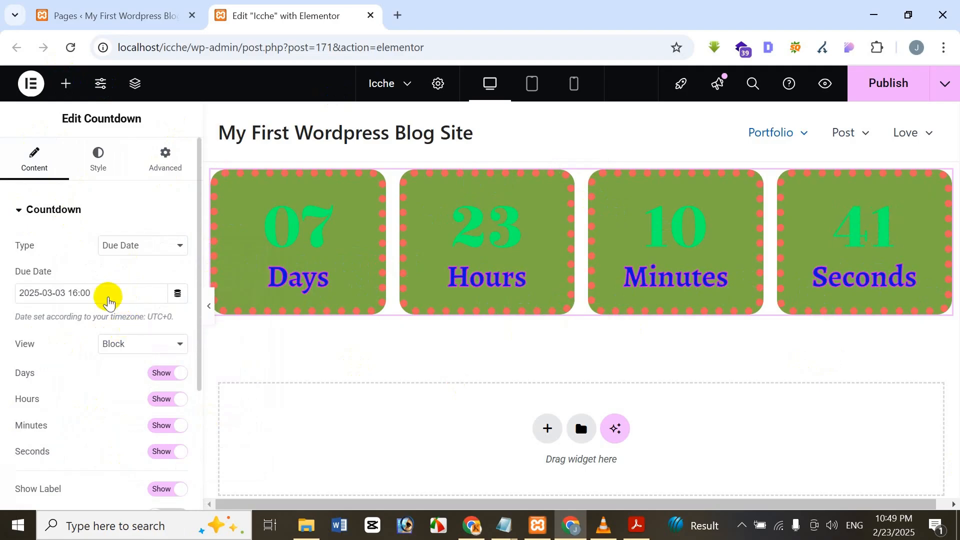
pyautogui.click(127, 250)
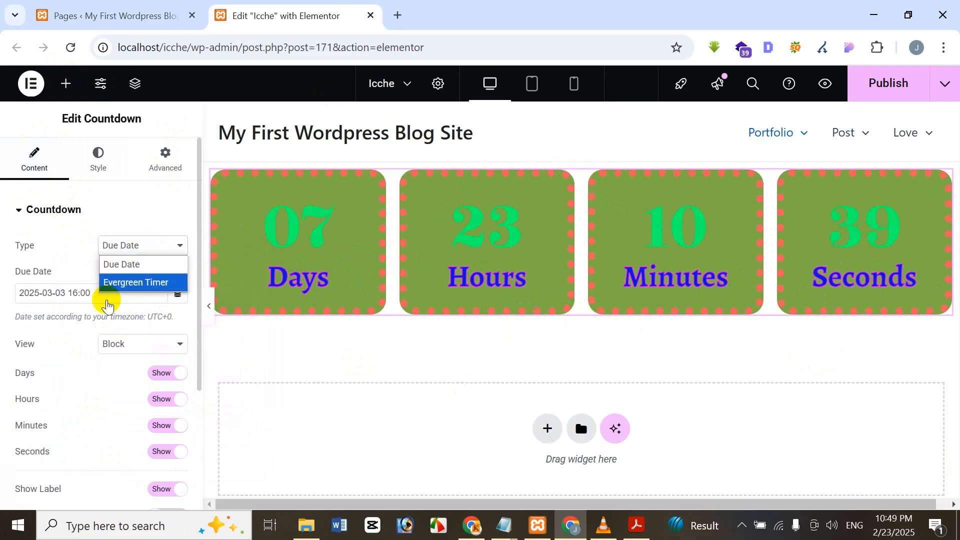
pyautogui.click(134, 288)
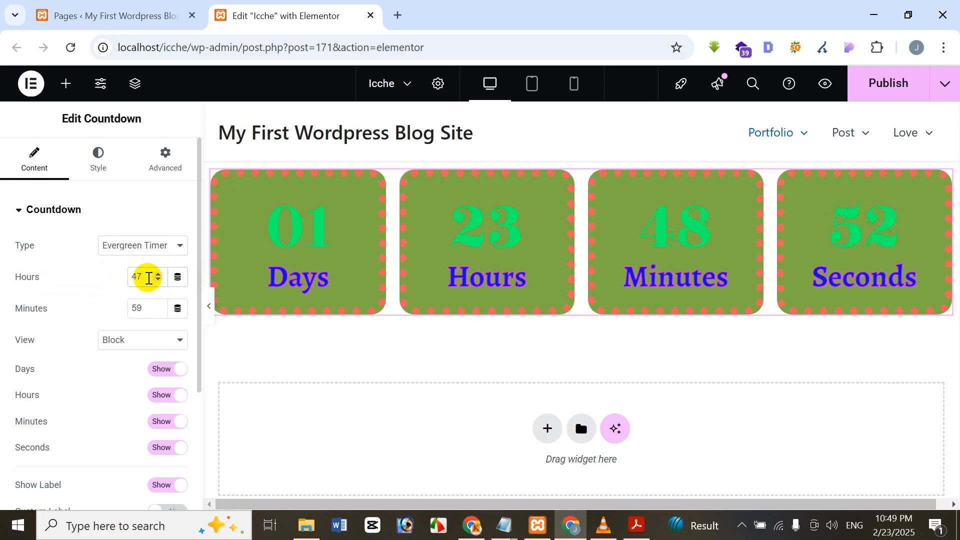
# Set the evergreen timer's duration to 49 hours and 60 minutes.
pyautogui.press('BackSpace')
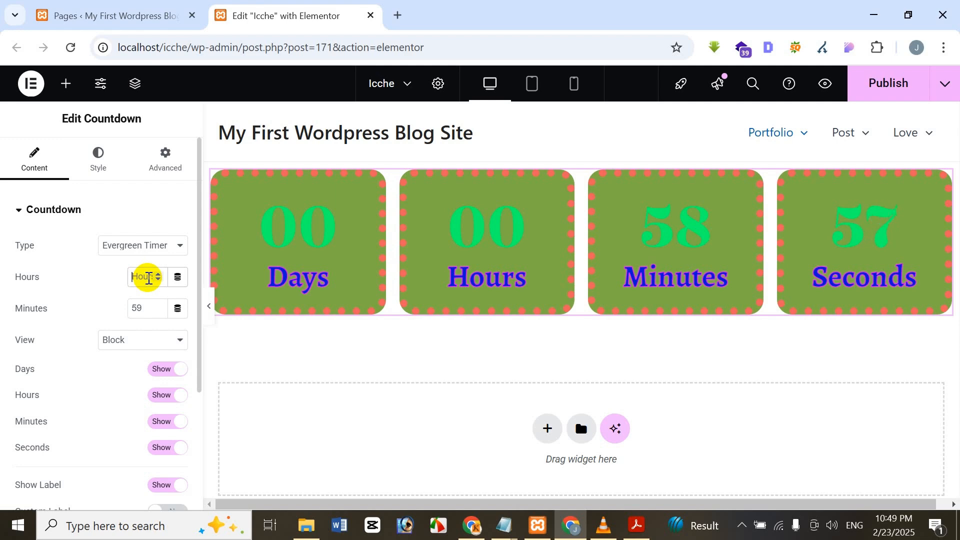
pyautogui.write('55')
pyautogui.press('BackSpace')
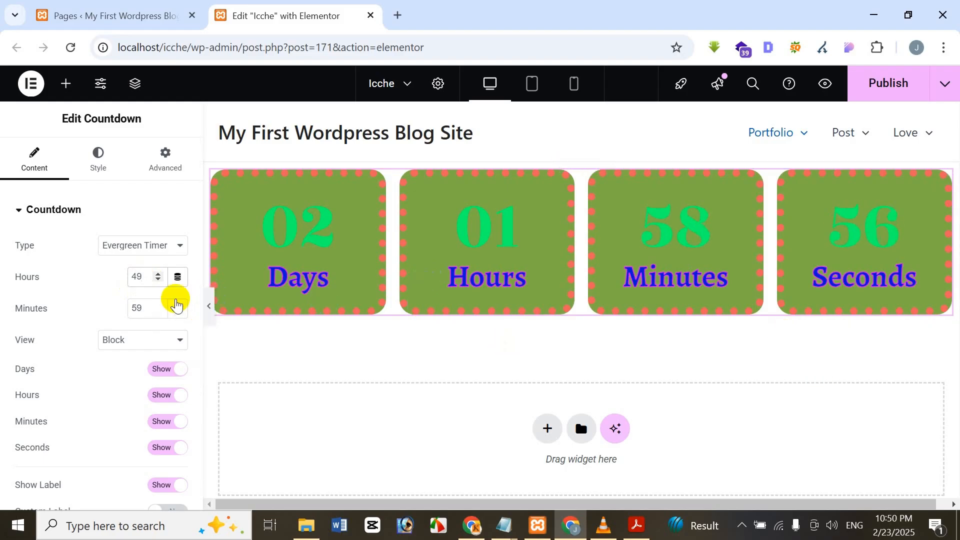
pyautogui.doubleClick(145, 303)
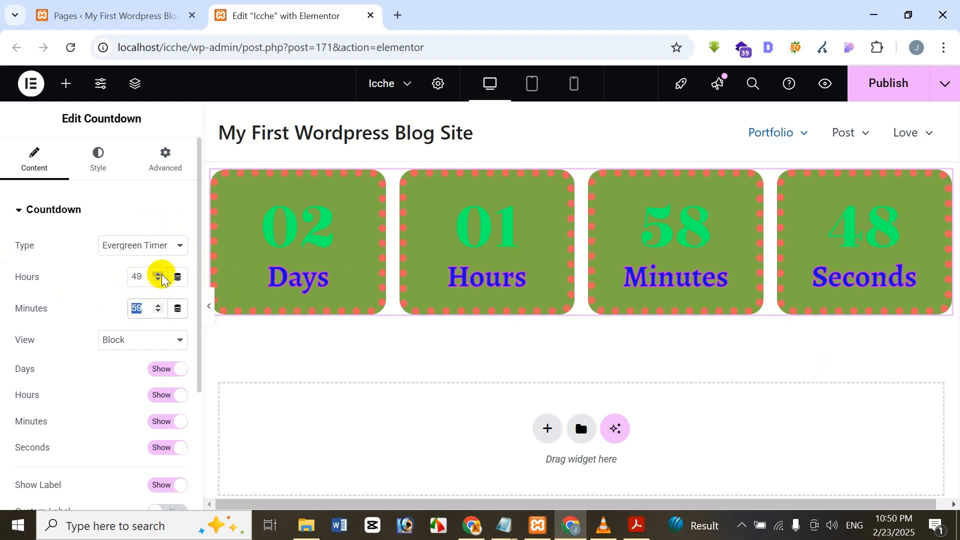
pyautogui.press('BackSpace')
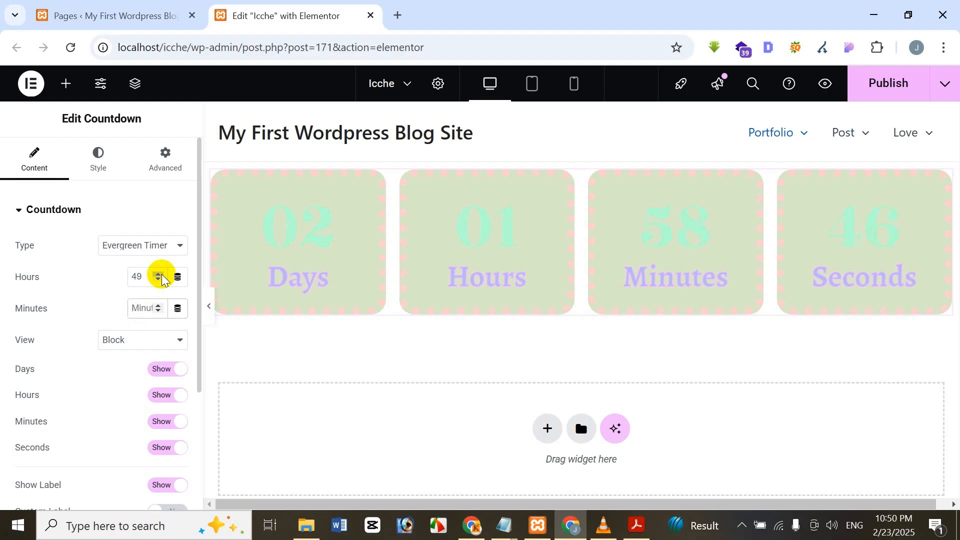
pyautogui.write('60')
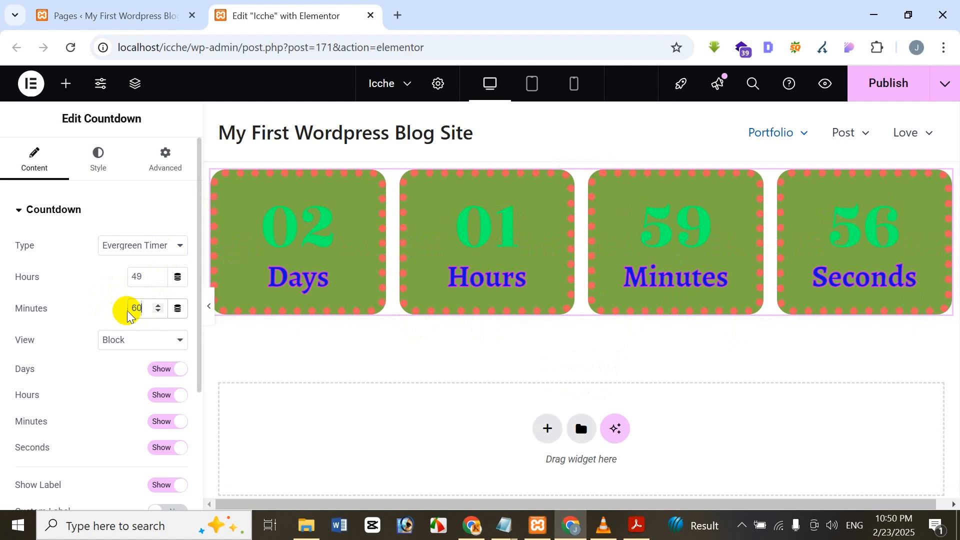
# Try the Inline view for the countdown, and return it to the Block view.
pyautogui.click(140, 345)
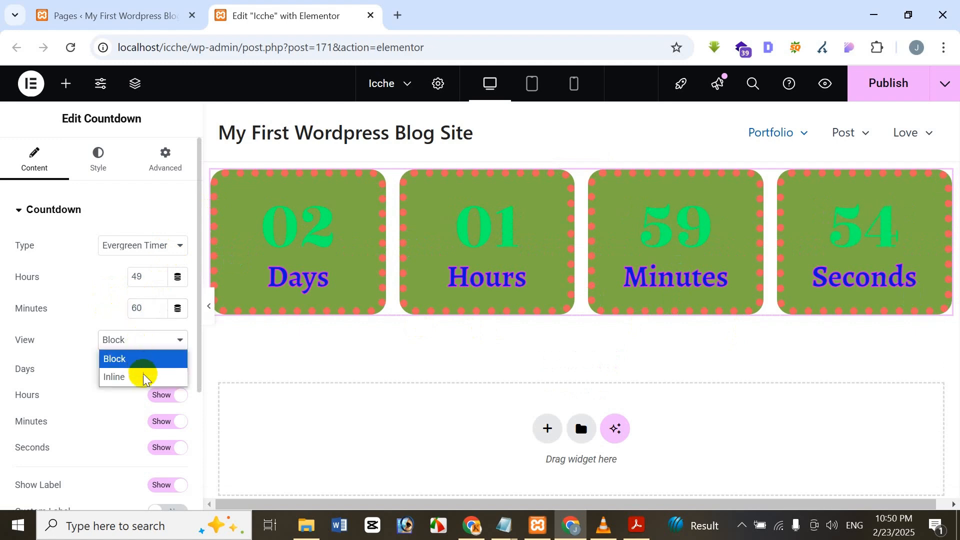
pyautogui.click(154, 375)
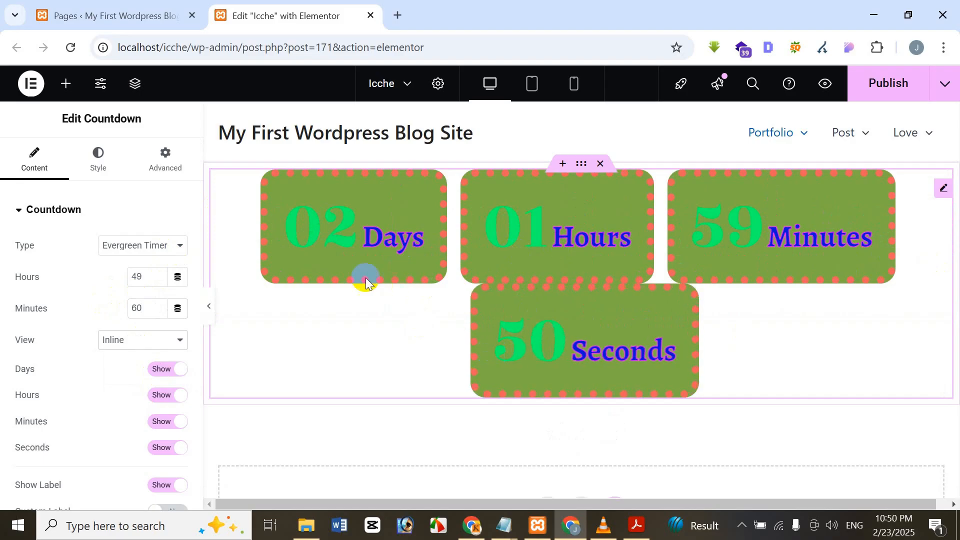
pyautogui.click(160, 338)
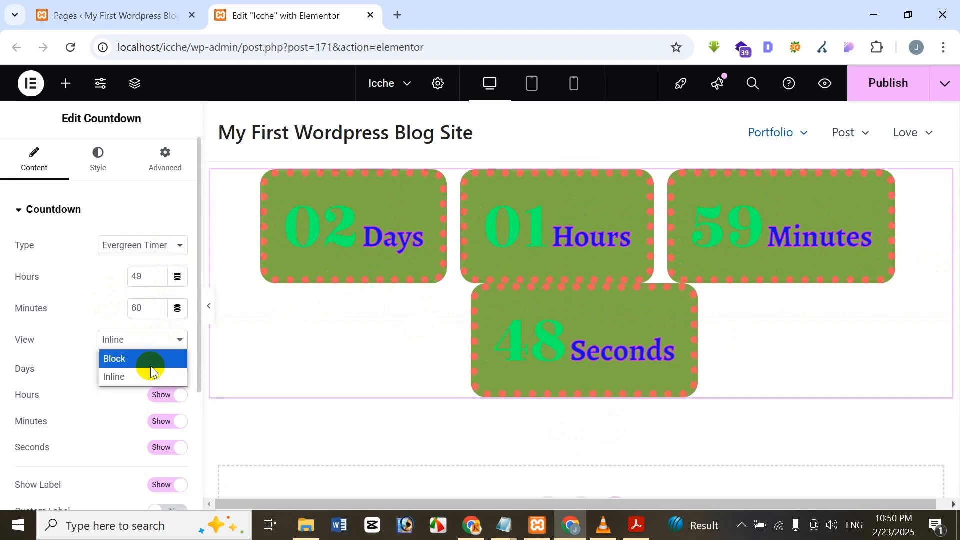
pyautogui.click(151, 360)
# Hide the days, hours, minutes and seconds units of the countdown.
pyautogui.scroll(-2, 105, 371)
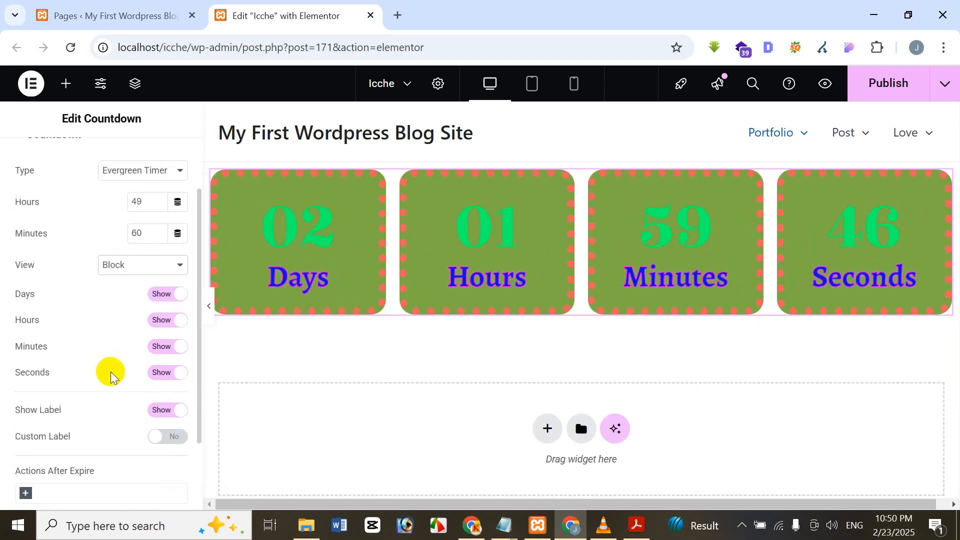
pyautogui.click(170, 295)
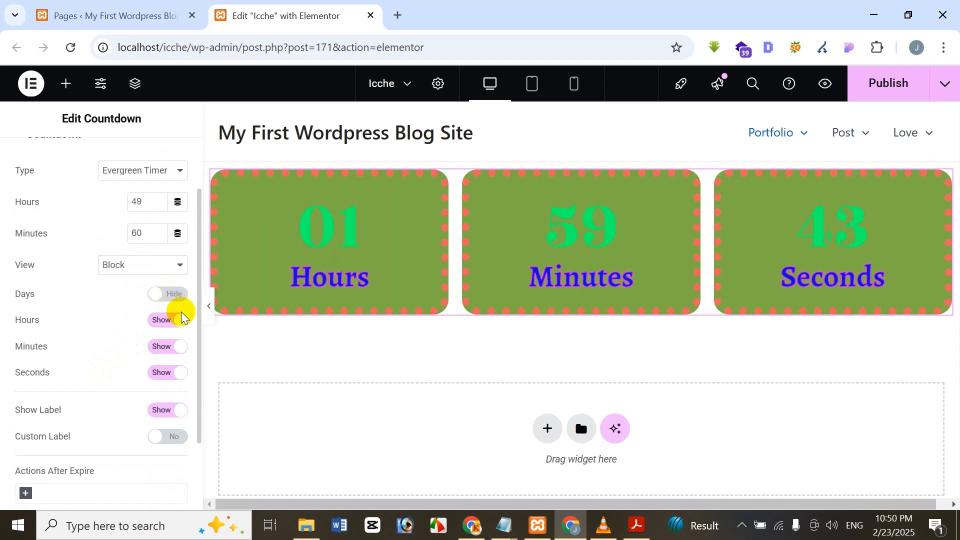
pyautogui.click(184, 328)
pyautogui.click(165, 350)
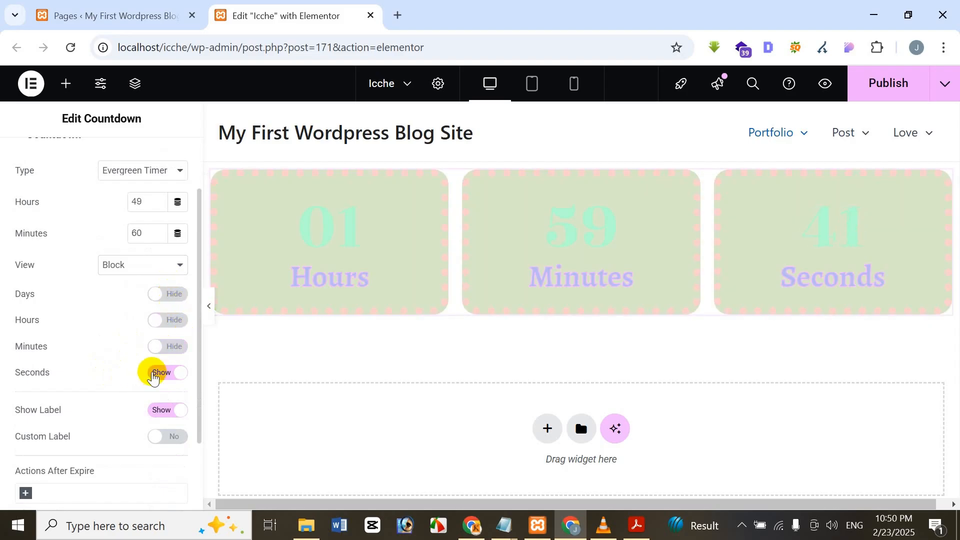
pyautogui.click(165, 371)
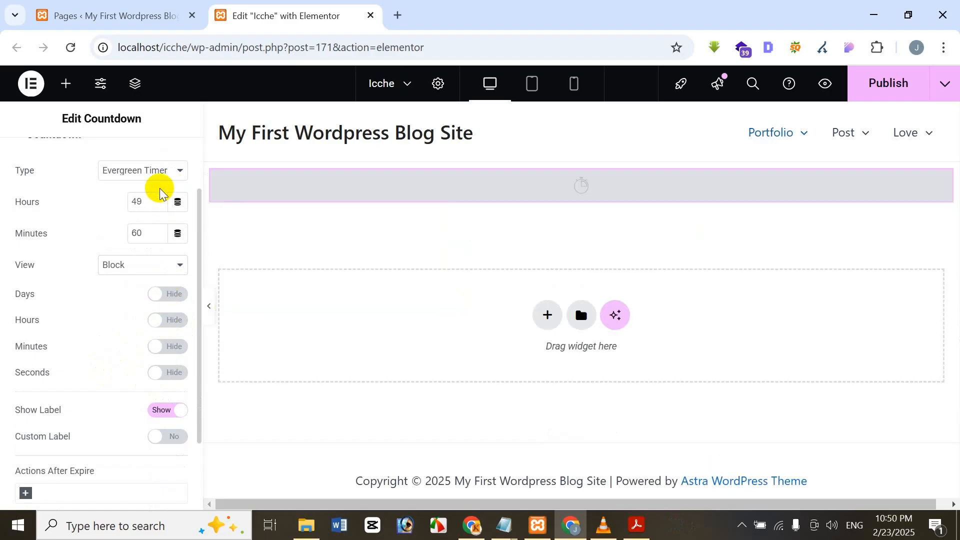
# Show the days, hours, minutes and seconds units of the countdown again.
pyautogui.click(161, 298)
pyautogui.click(161, 322)
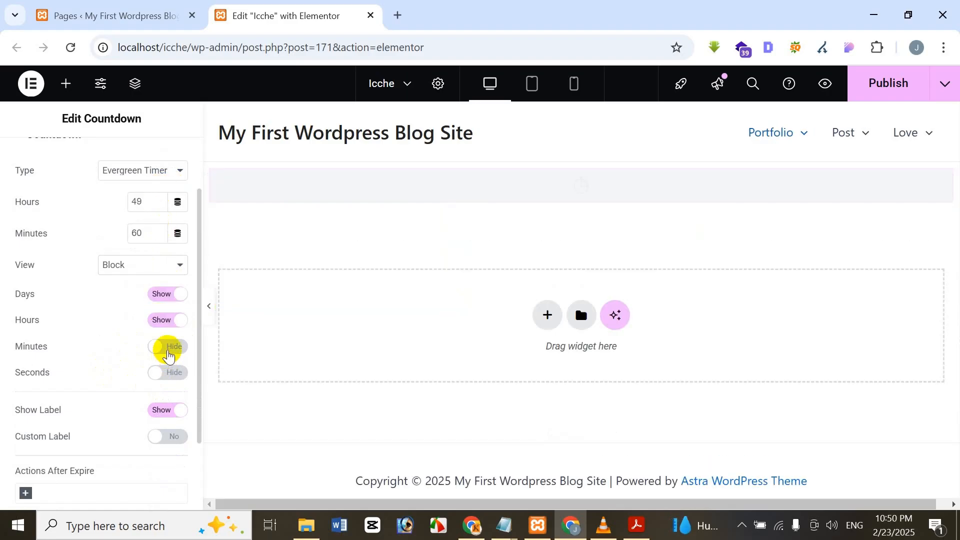
pyautogui.click(173, 349)
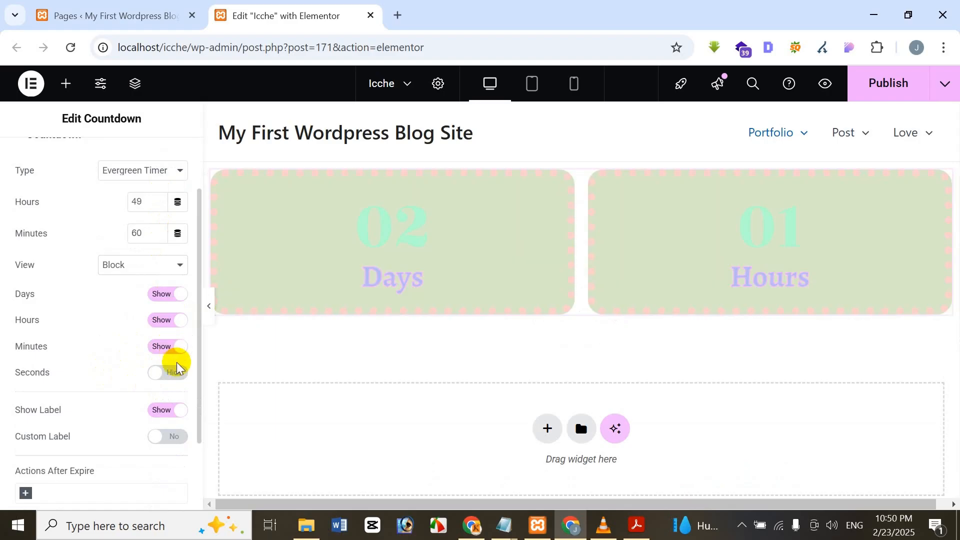
pyautogui.click(179, 372)
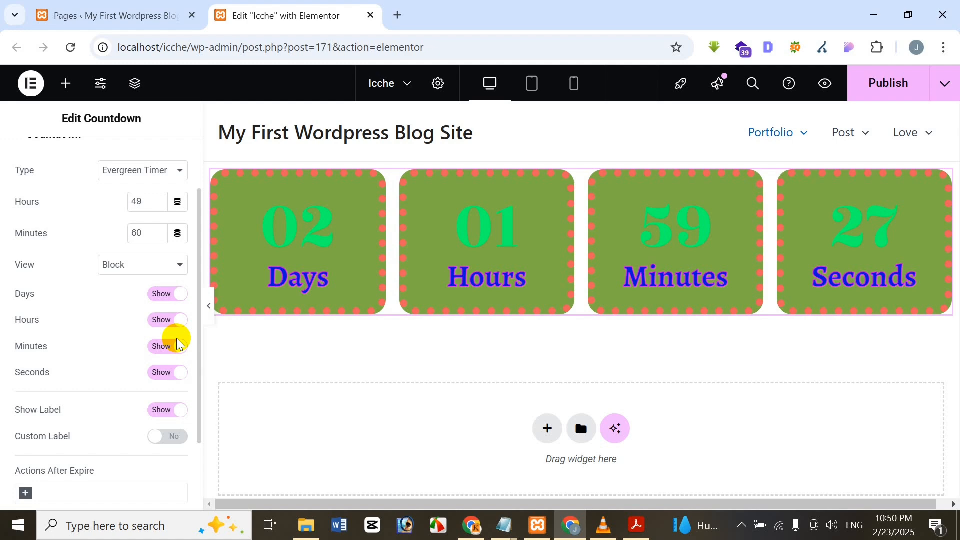
# Try hiding the countdown labels and enabling custom labels, and restore both label settings.
pyautogui.click(160, 412)
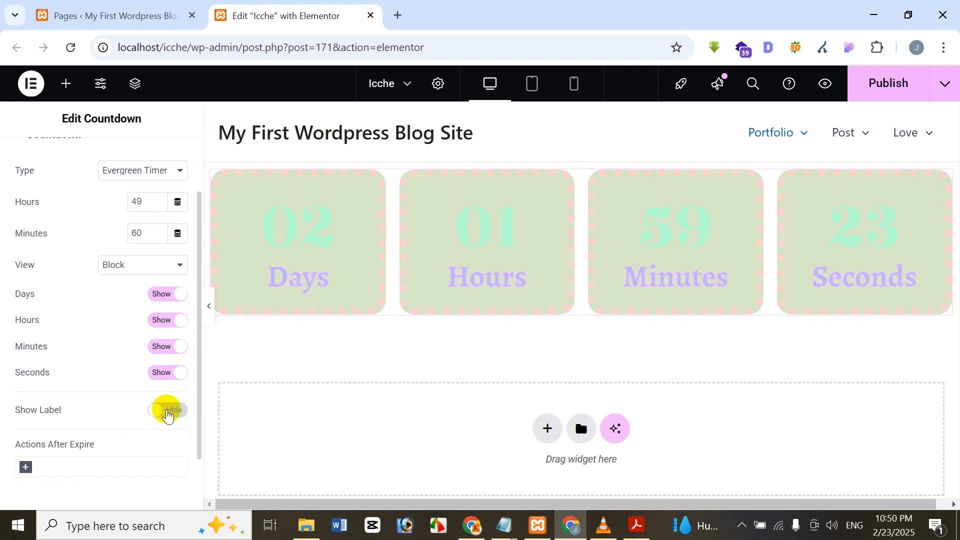
pyautogui.click(167, 412)
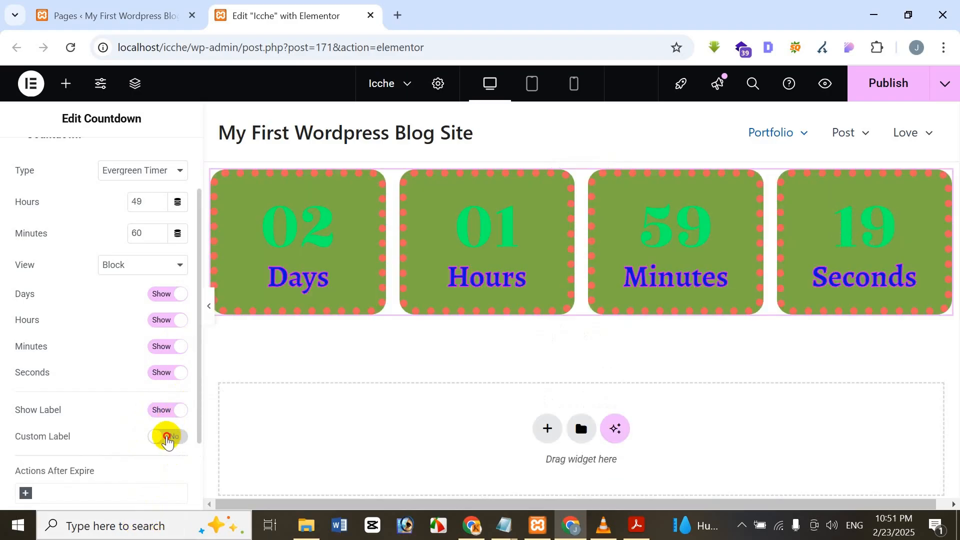
pyautogui.click(167, 437)
pyautogui.scroll(-4, 137, 487)
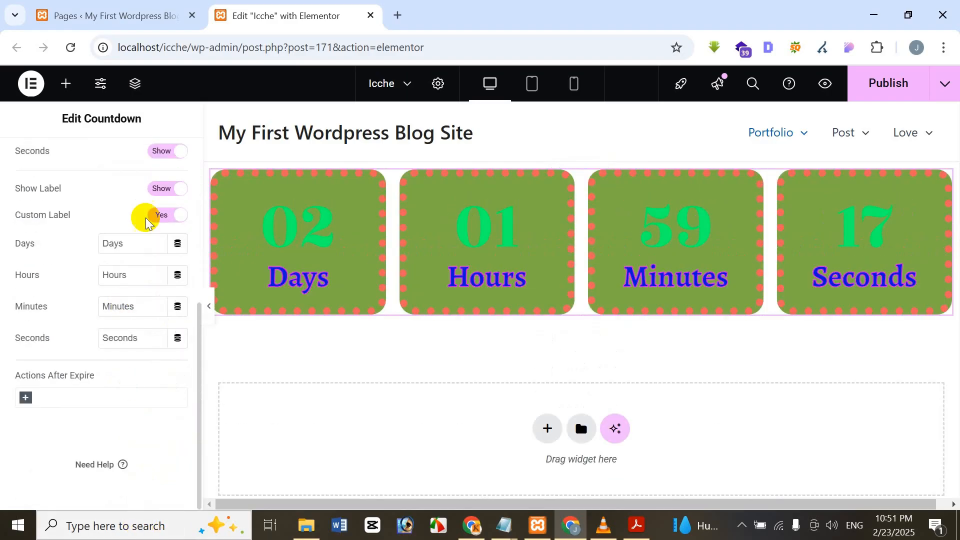
pyautogui.click(160, 215)
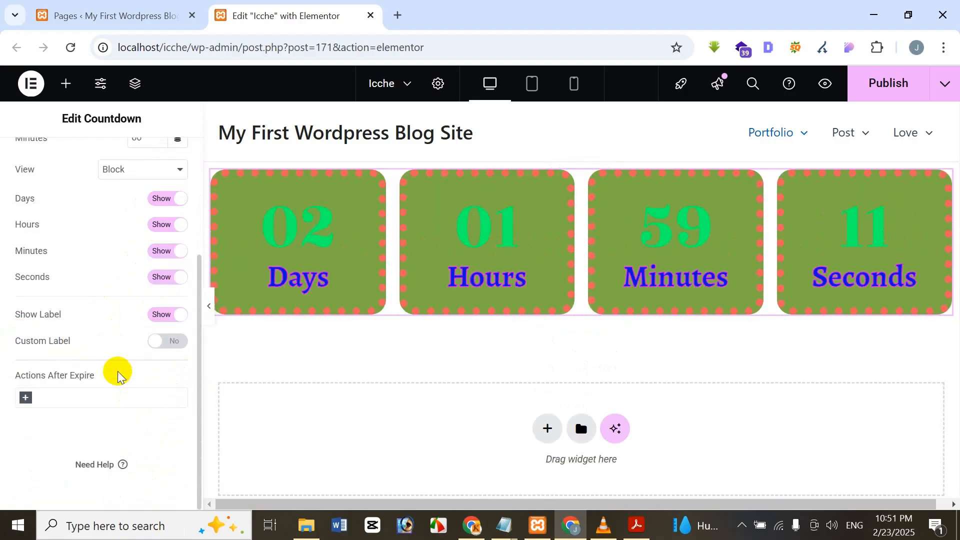
# Examine the actions available after the countdown expires and the countdown type options.
pyautogui.click(29, 391)
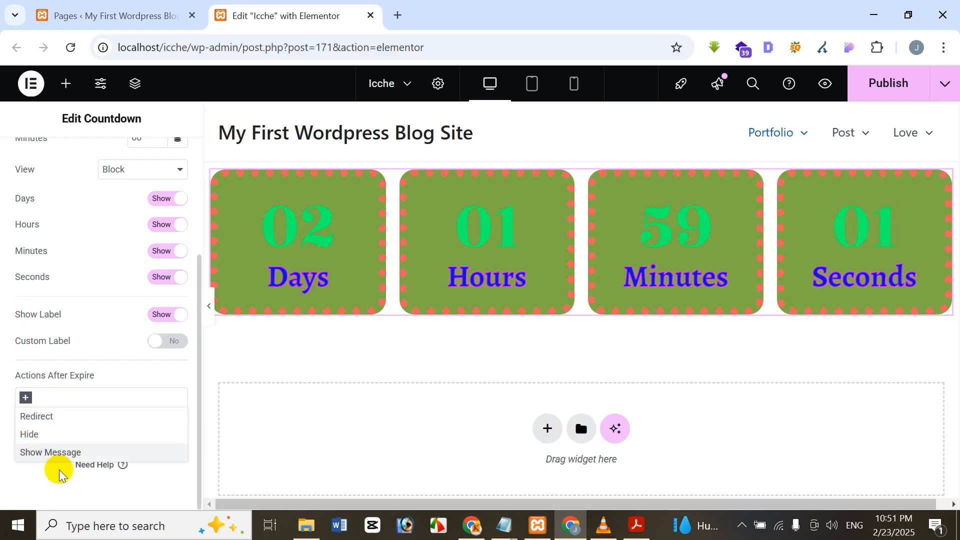
pyautogui.click(75, 481)
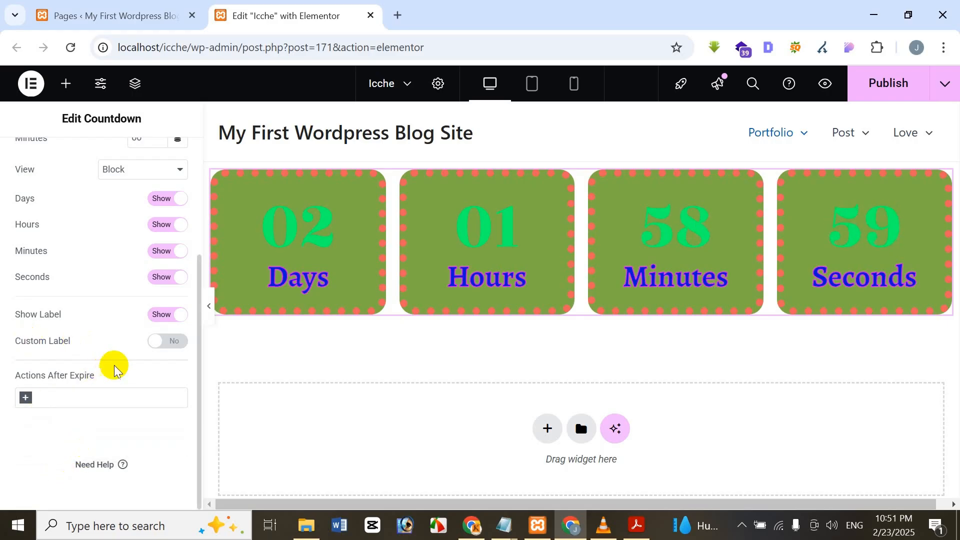
pyautogui.scroll(4, 113, 350)
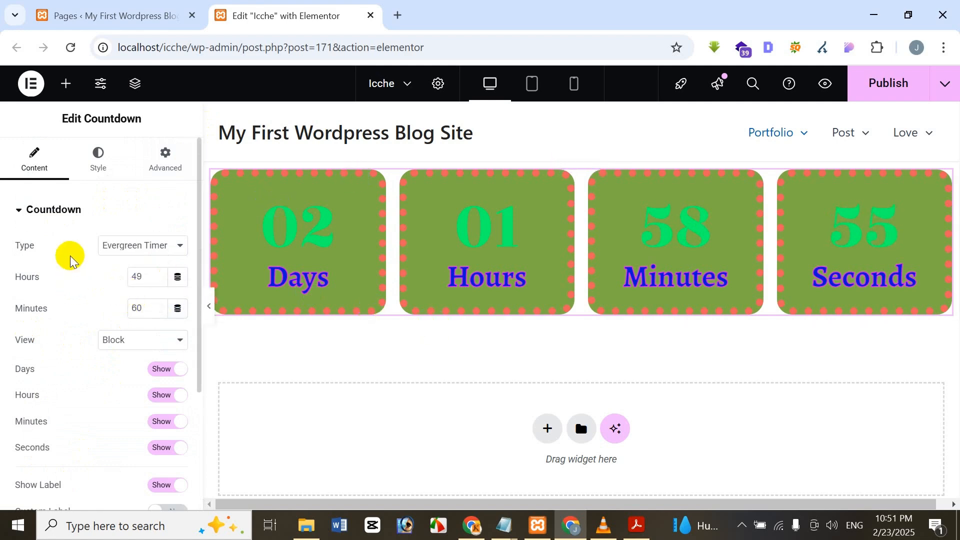
pyautogui.click(118, 250)
pyautogui.click(118, 181)
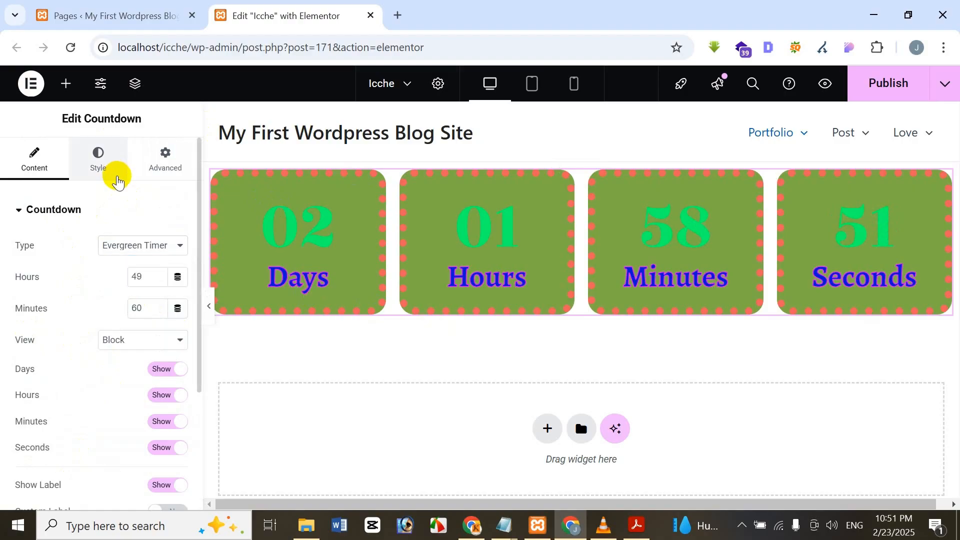
# Look through the style settings for the countdown's boxes.
pyautogui.click(117, 181)
pyautogui.scroll(-5, 119, 354)
pyautogui.scroll(5, 118, 350)
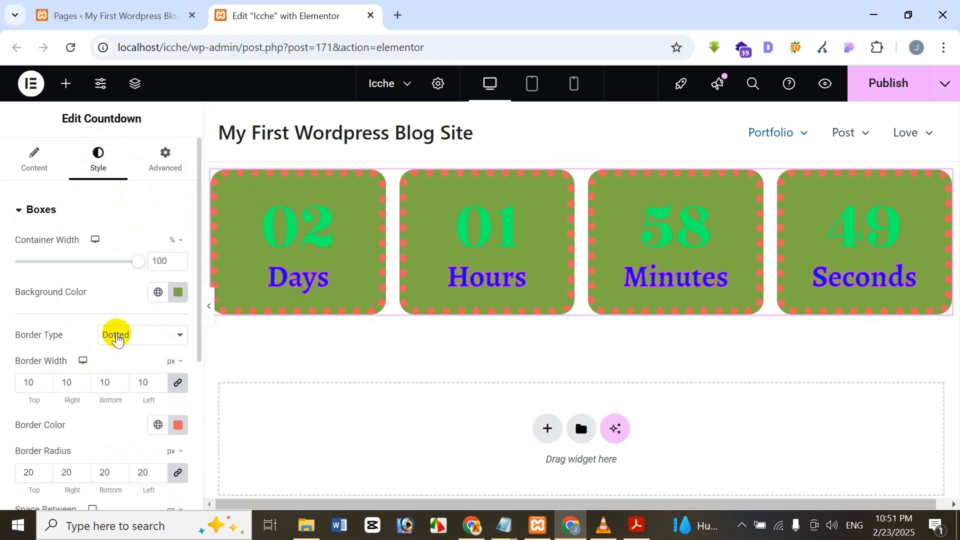
# Switch the countdown's type from an evergreen timer to Due Date.
pyautogui.scroll(-5, 64, 253)
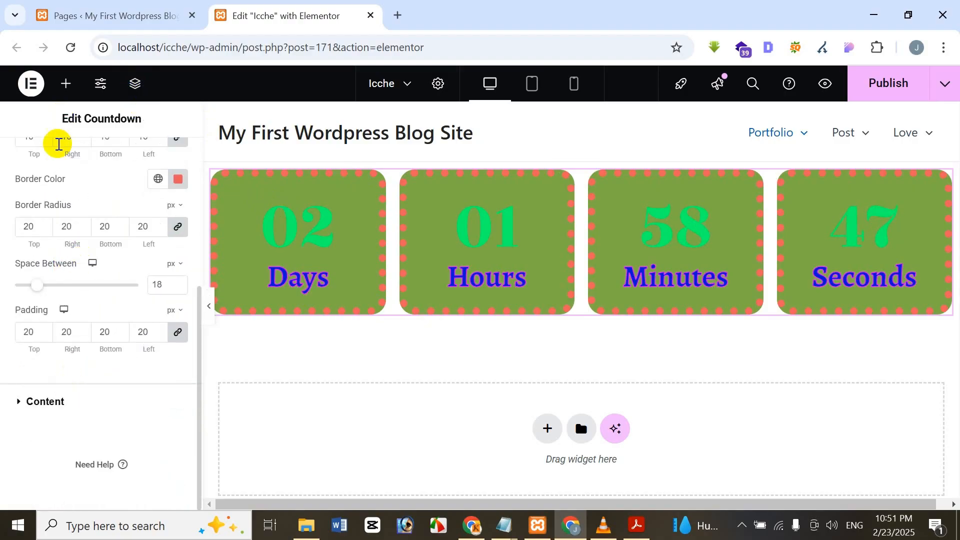
pyautogui.scroll(5, 59, 150)
pyautogui.click(38, 161)
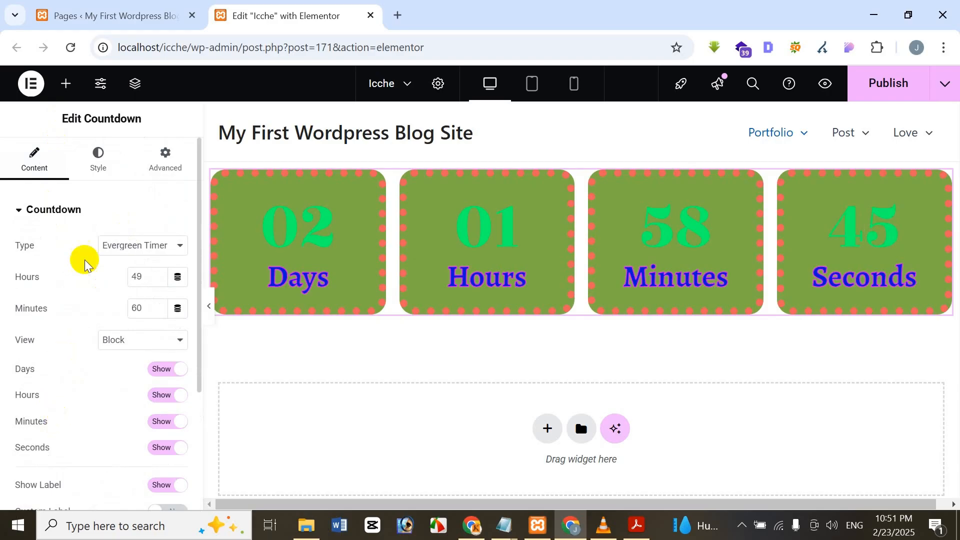
pyautogui.click(103, 253)
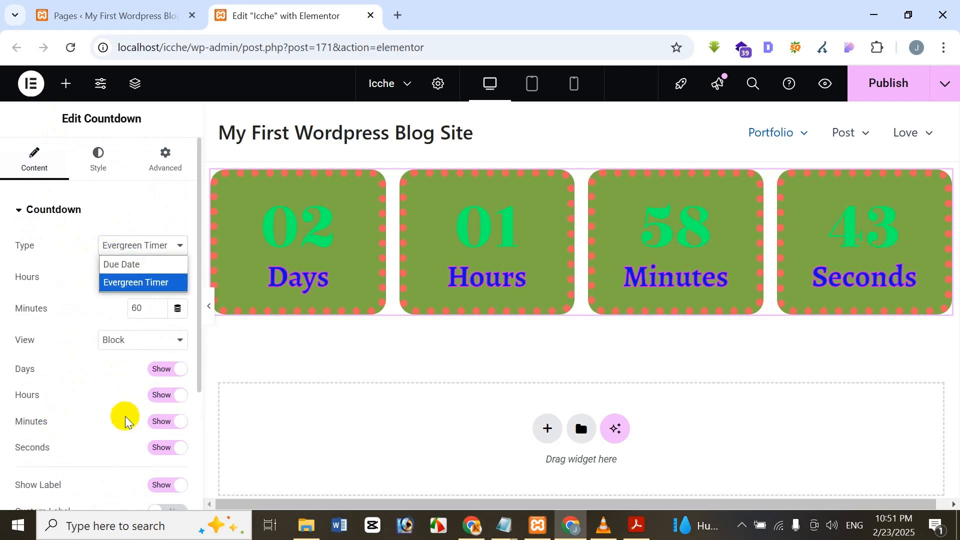
pyautogui.click(170, 265)
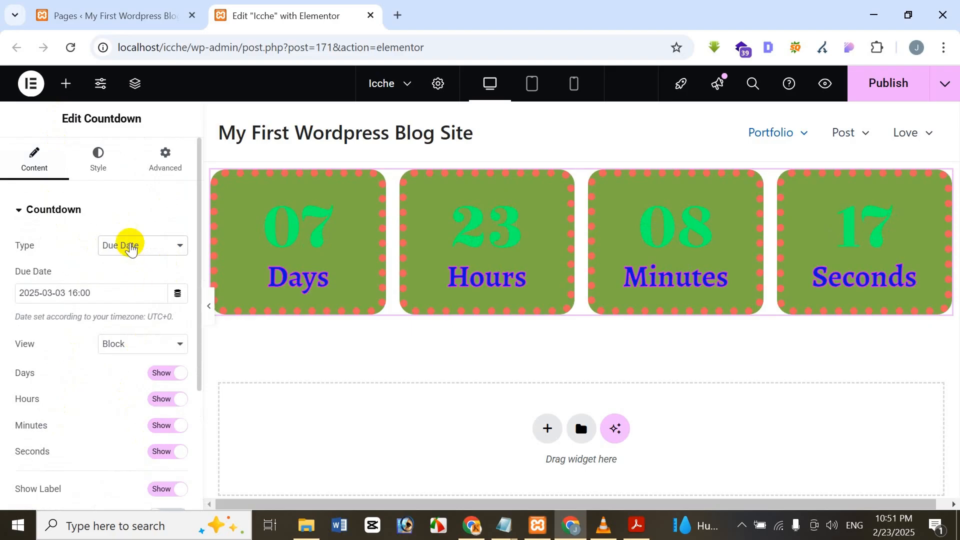
pyautogui.click(128, 245)
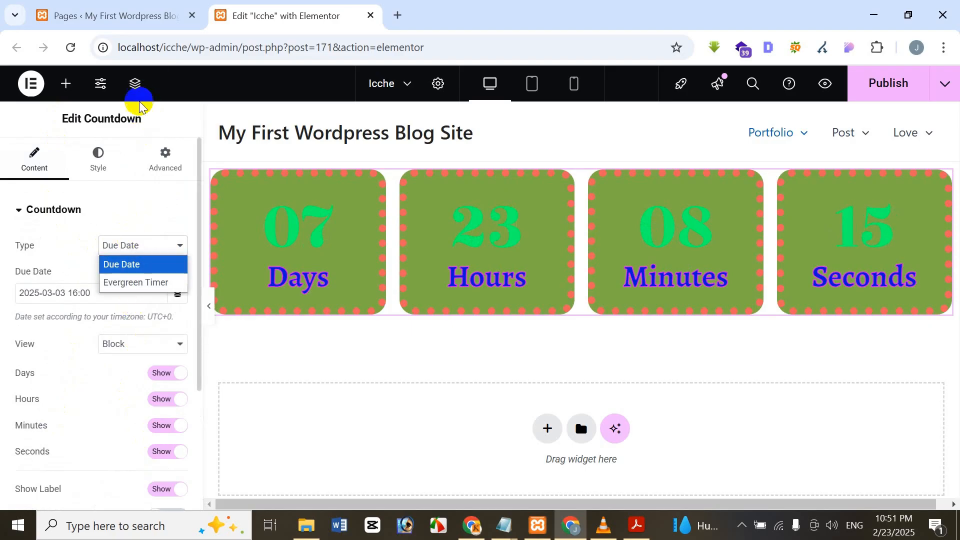
pyautogui.click(186, 105)
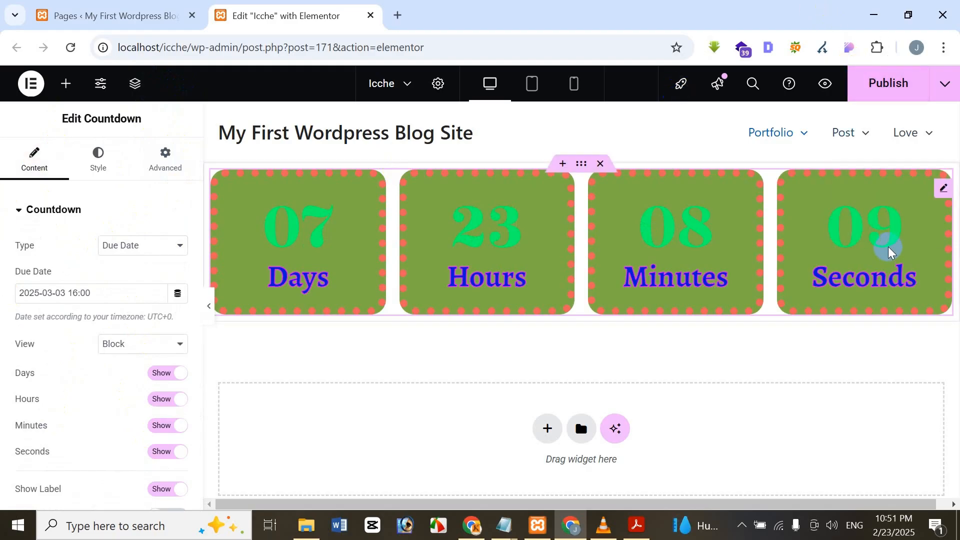
# Publish the Icche page and open the live page to view the finished countdown.
pyautogui.moveTo(848, 140)
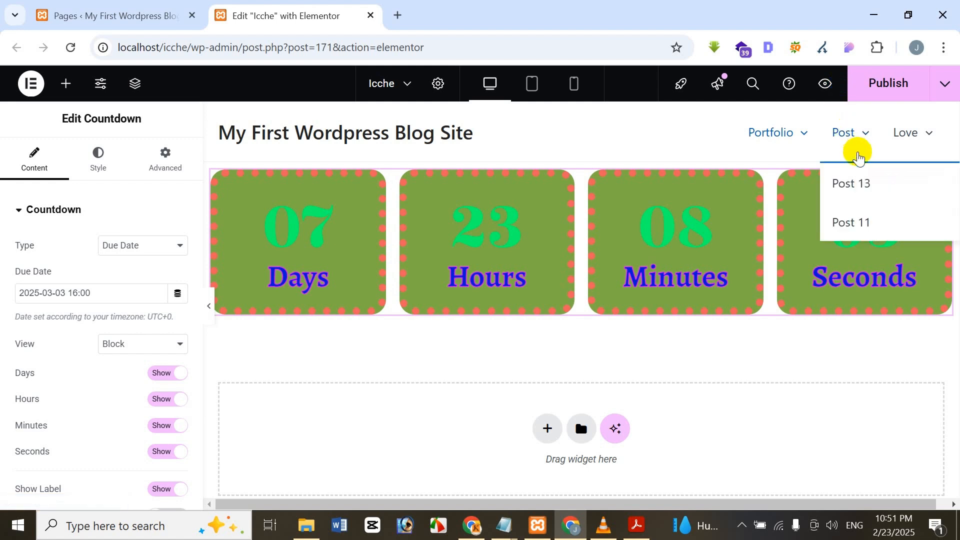
pyautogui.click(902, 92)
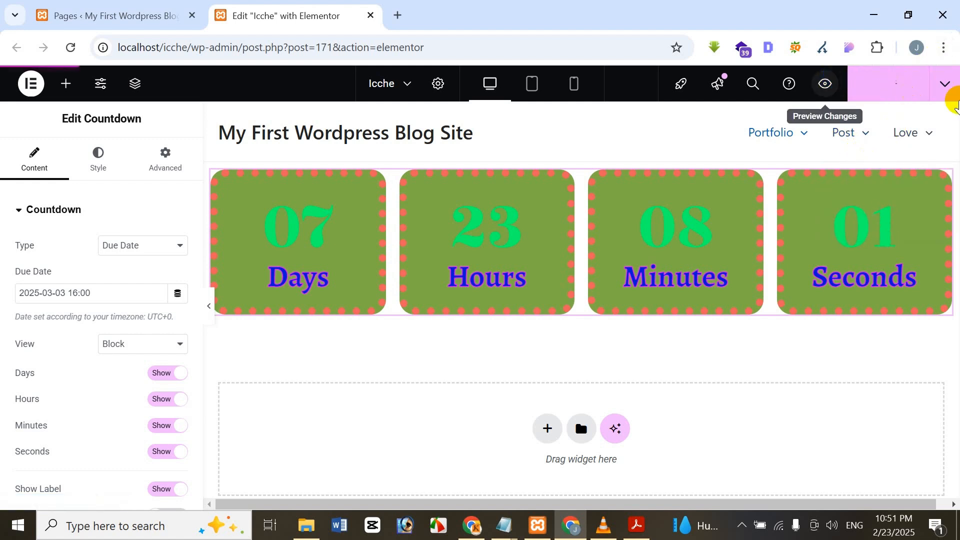
pyautogui.click(957, 90)
pyautogui.click(883, 194)
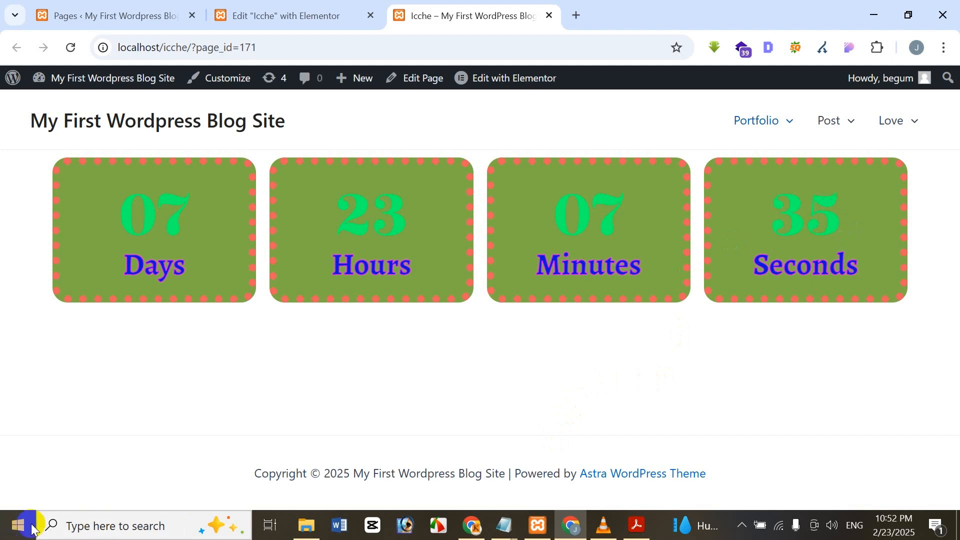
# Switch to the PDF reader showing the tutorial's title page.
pyautogui.click(639, 523)
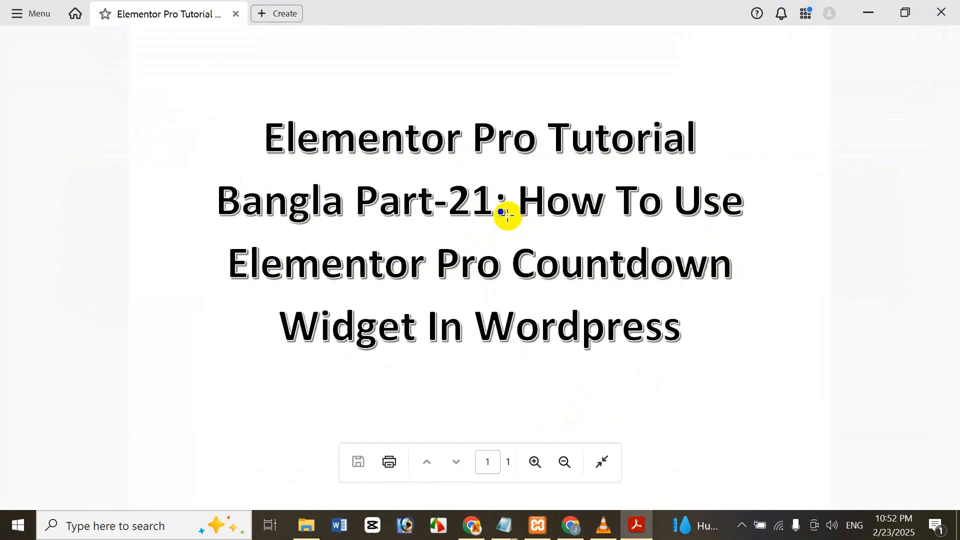